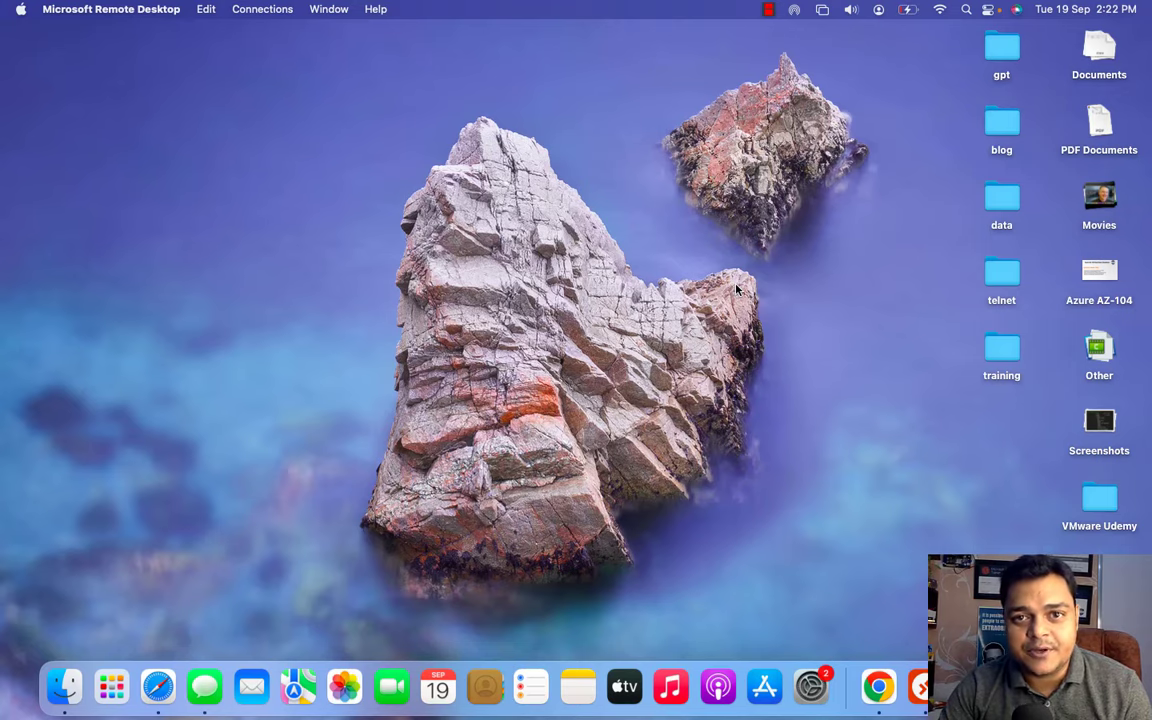
- Open the list of all devices in the Intune admin center and check the device list in the Entra admin center
key(ctrl+Right)
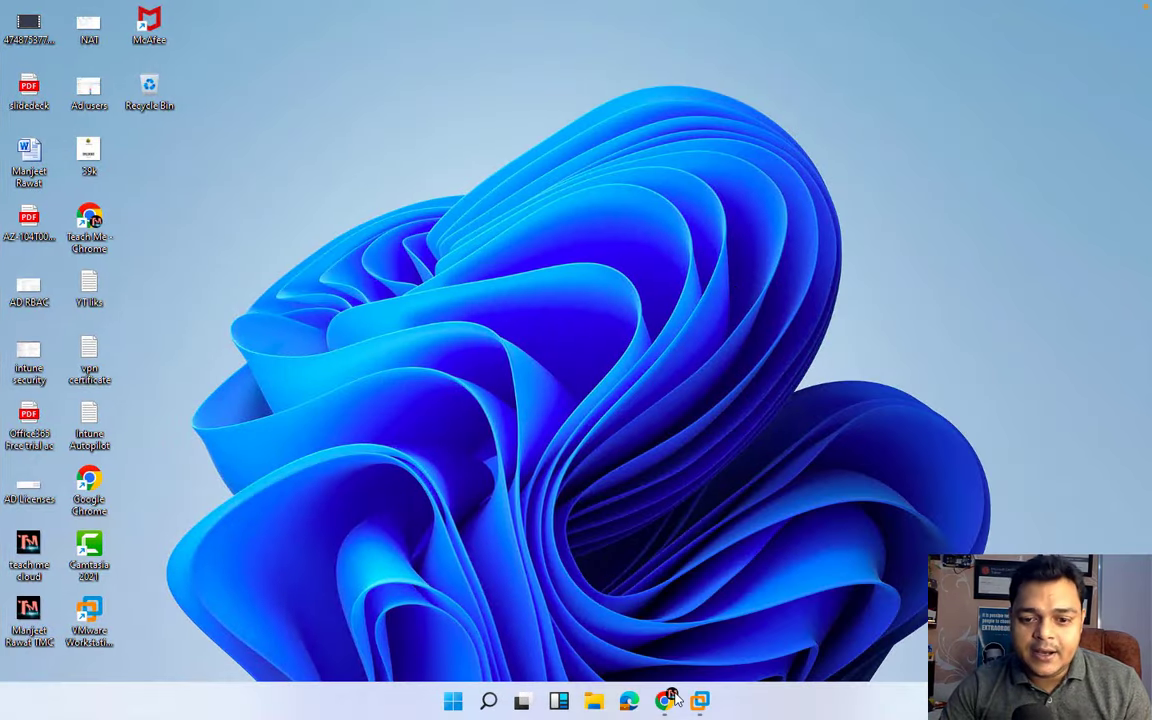
click(667, 700)
click(450, 15)
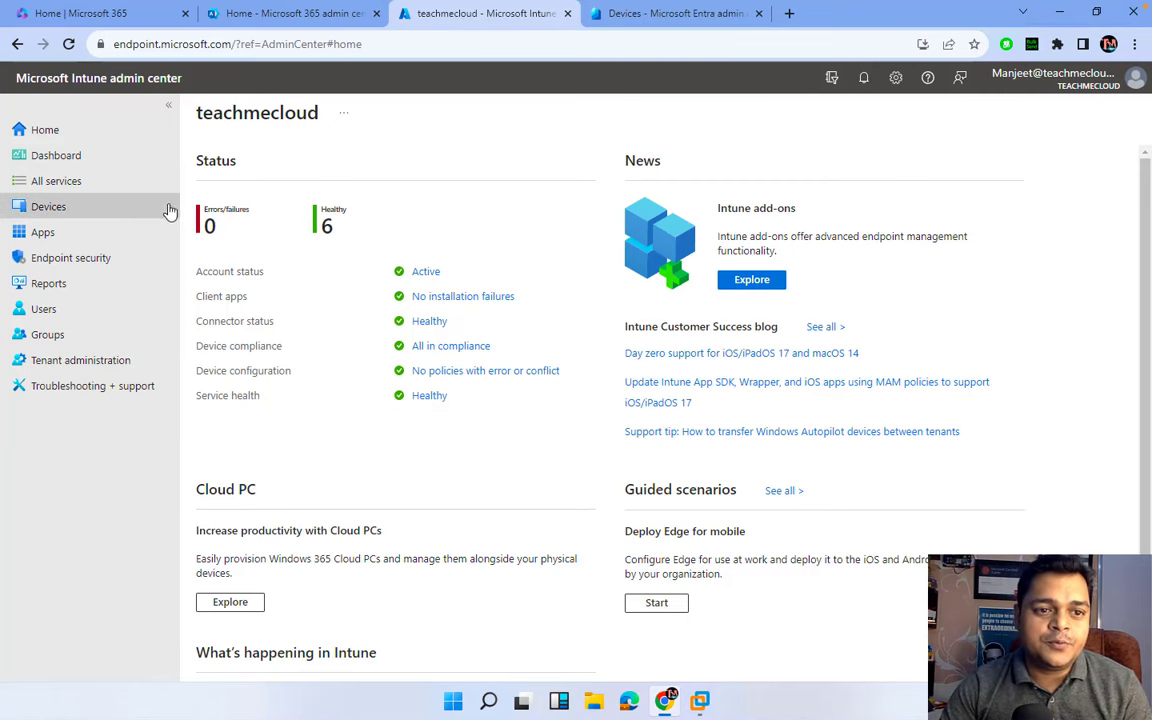
click(57, 206)
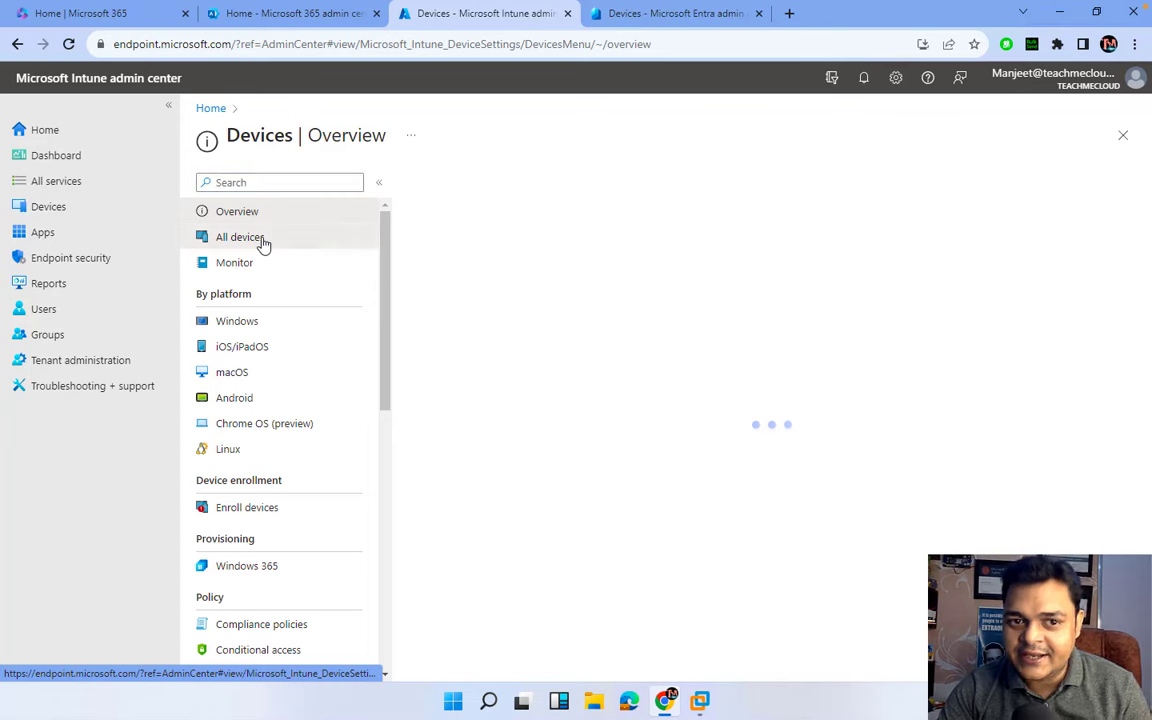
click(262, 242)
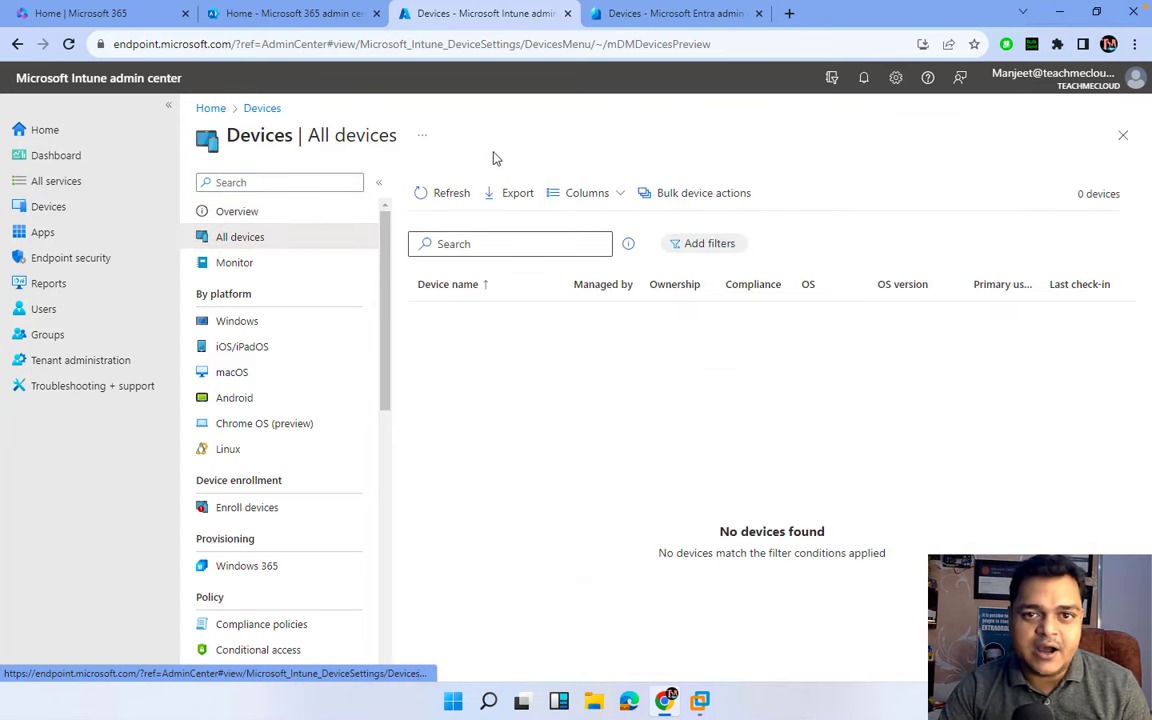
click(642, 14)
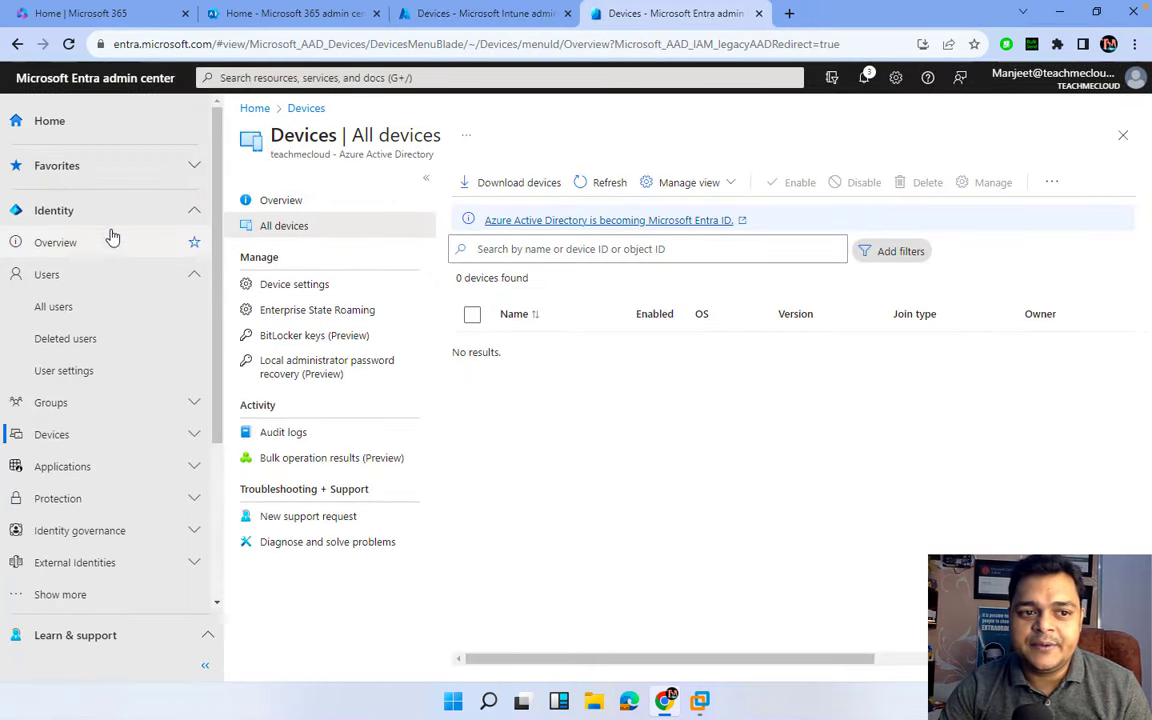
- Open the list of all users under Identity and widen the User principal name column
click(58, 276)
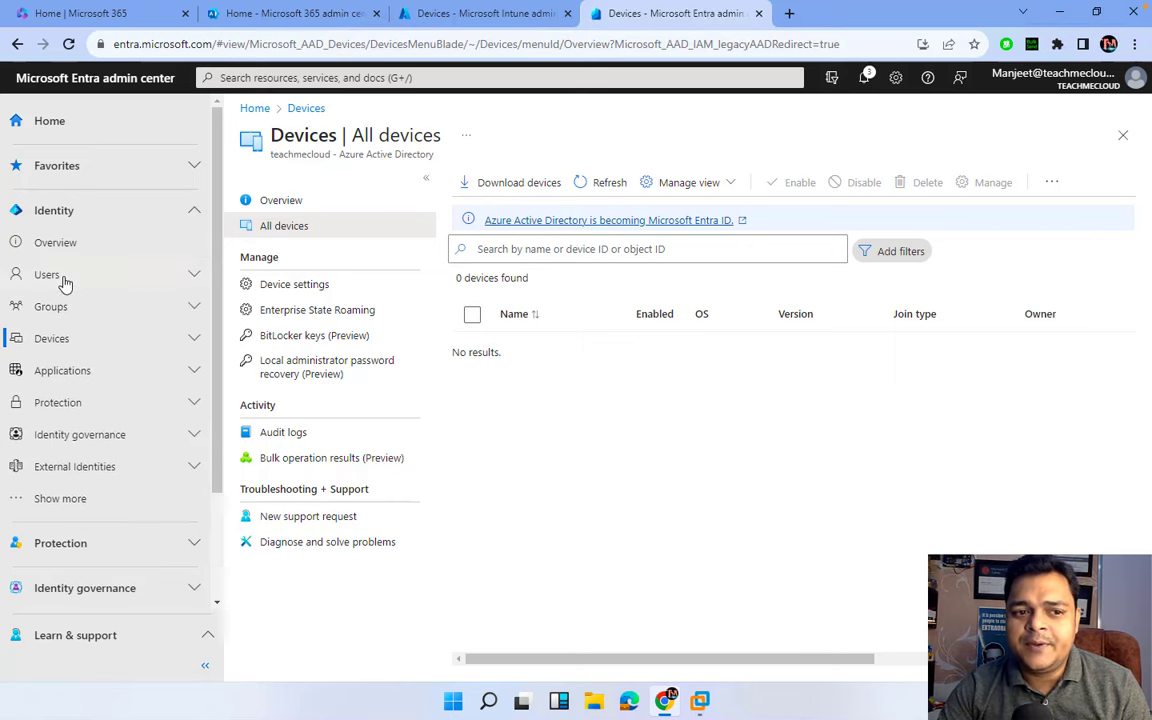
click(63, 279)
click(56, 309)
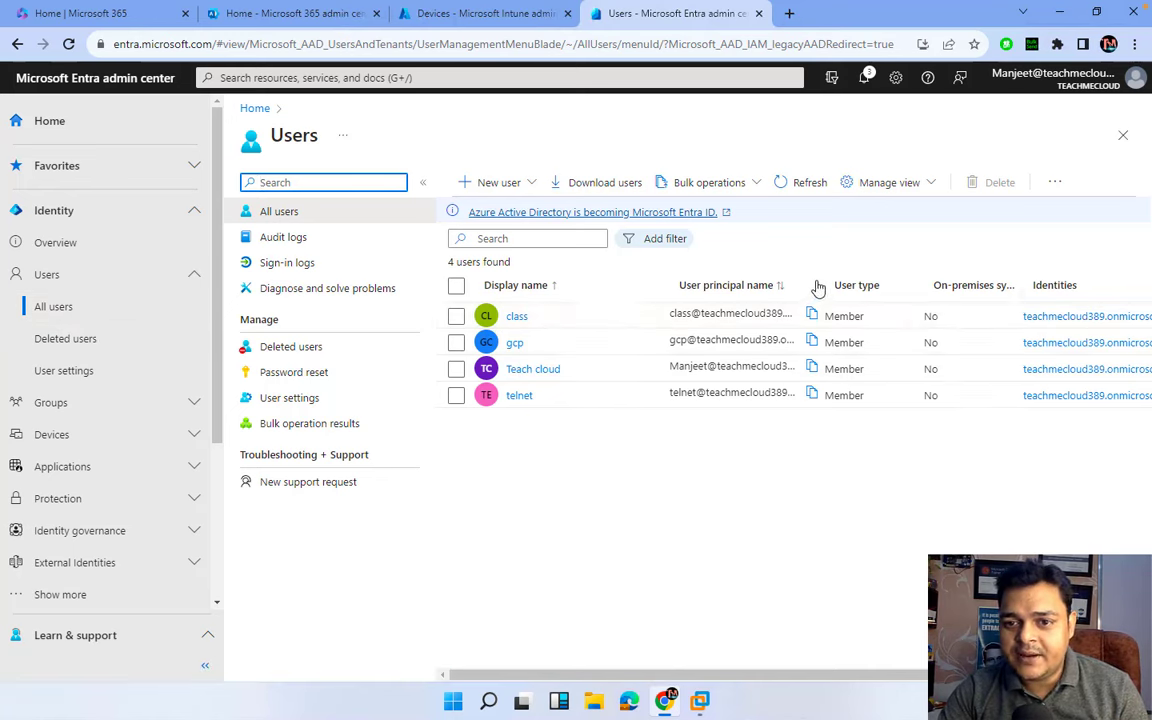
drag(818, 276, 1003, 266)
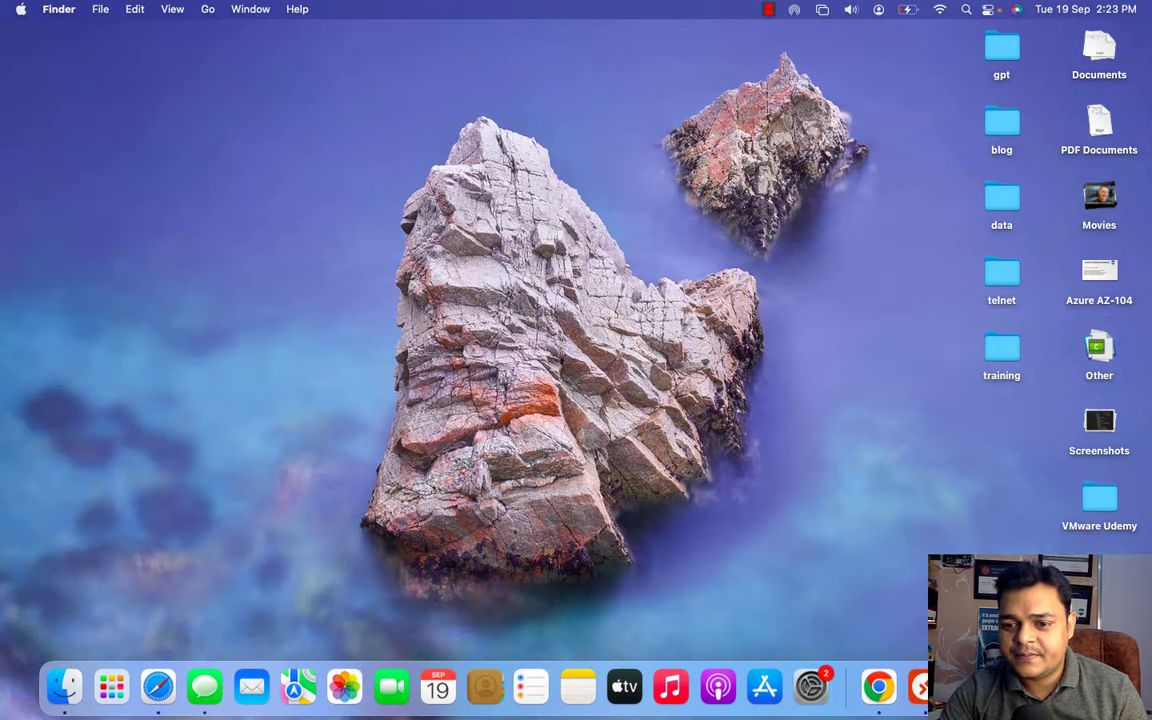
right_click(924, 687)
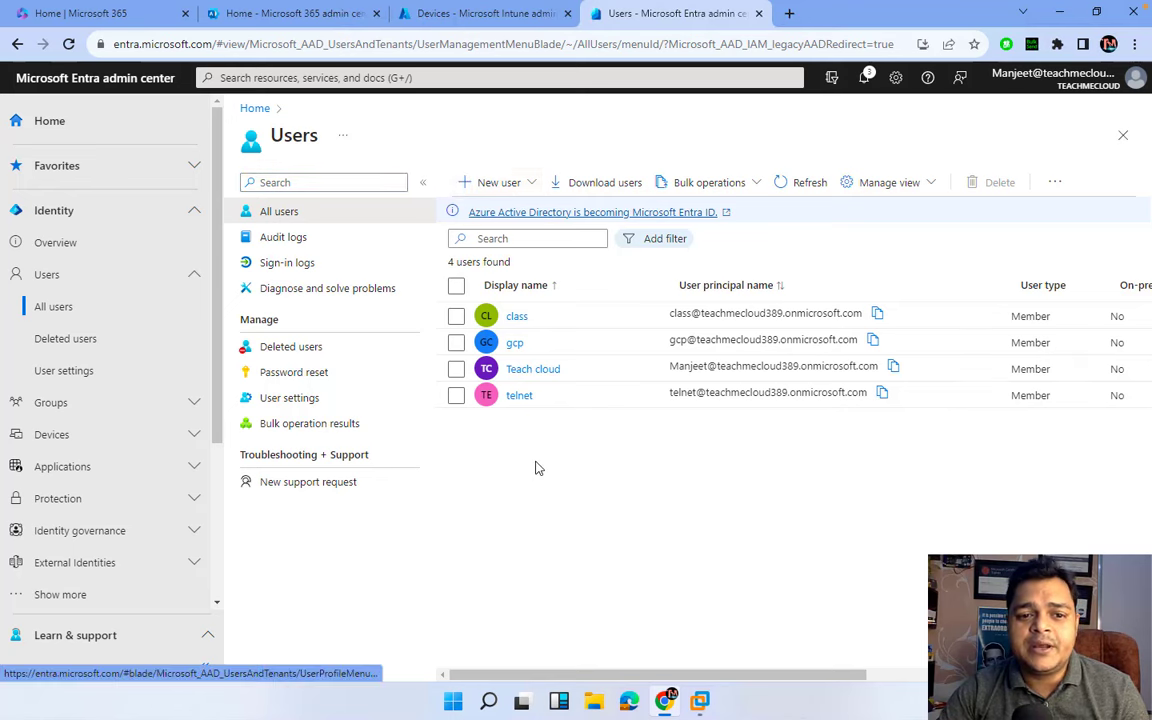
- Start a new Security group from the list of all groups and name it autopilot-grp
click(62, 403)
click(62, 437)
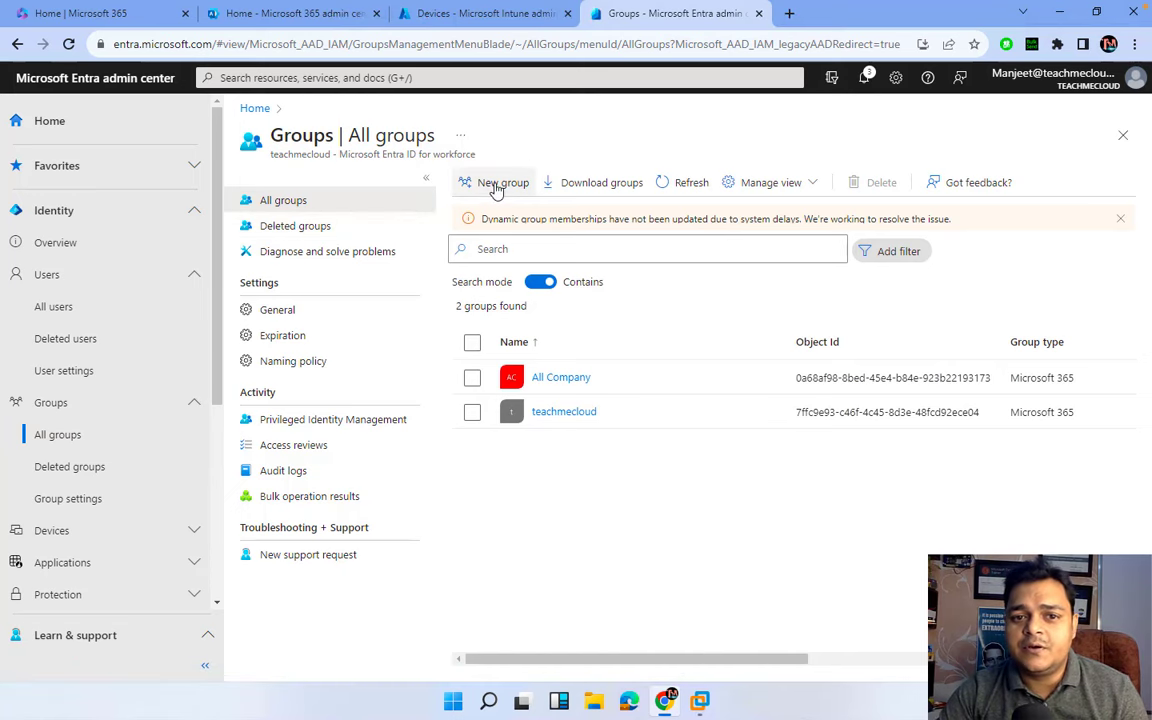
click(496, 185)
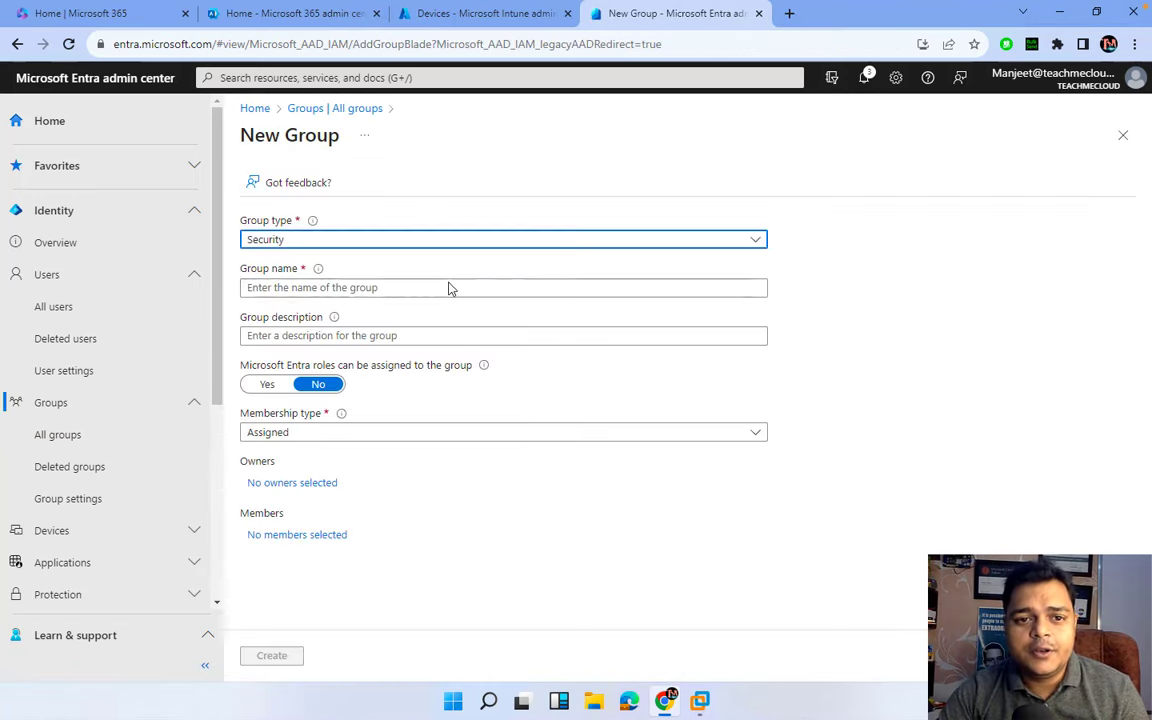
click(297, 284)
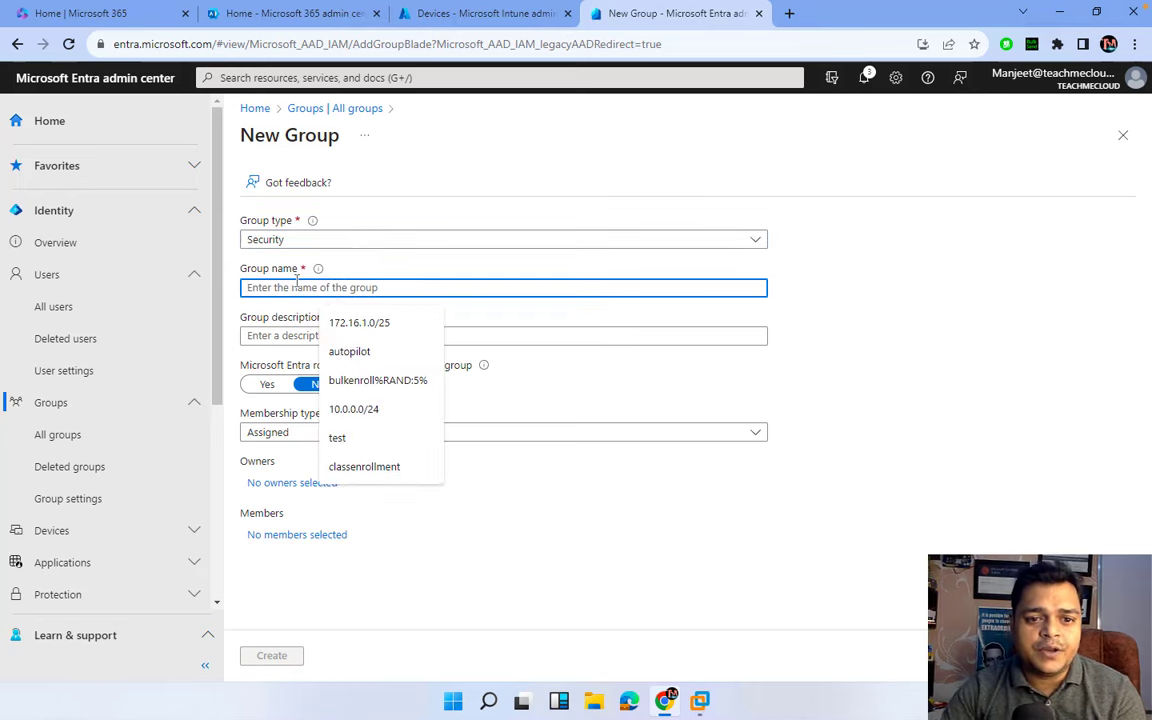
click(340, 351)
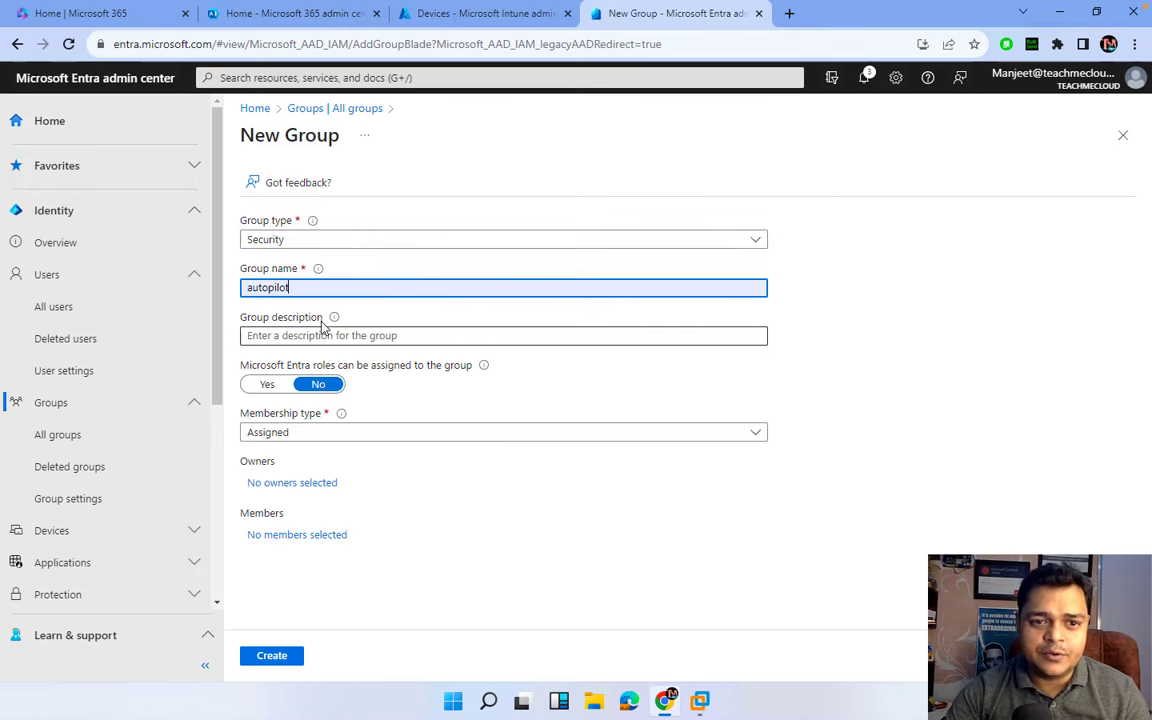
text(-gr)
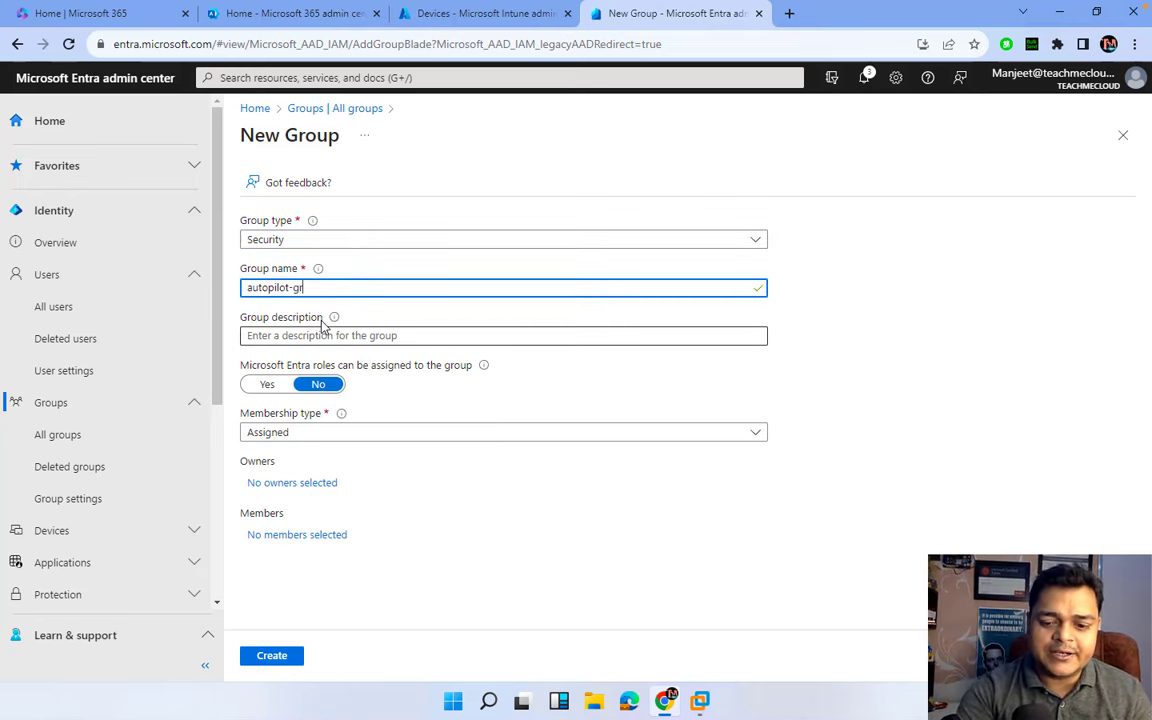
text(p)
click(495, 404)
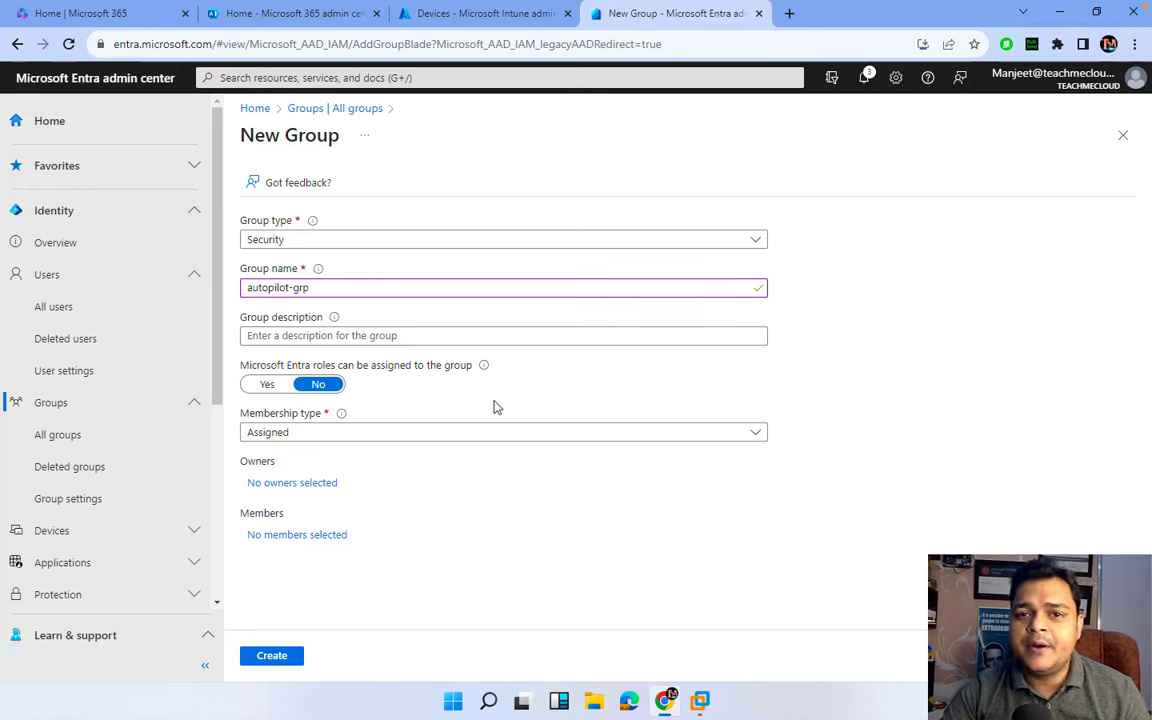
- Set the group's membership type to Dynamic Device and open its dynamic query's rule syntax for editing
click(296, 438)
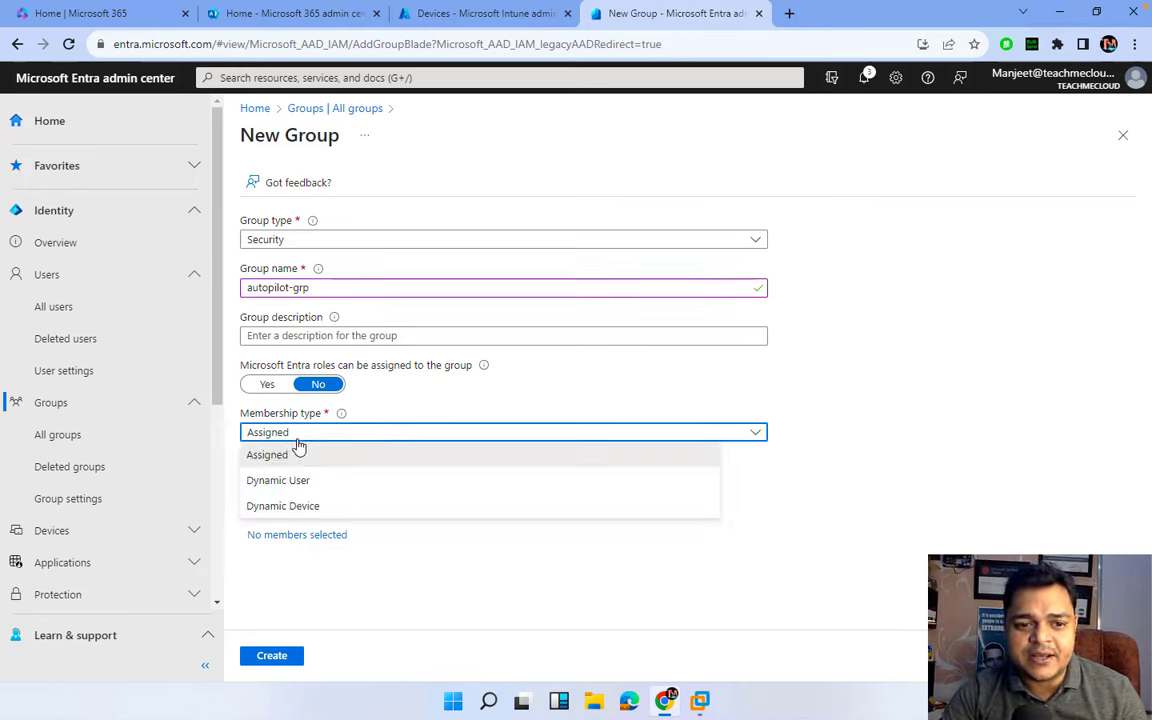
click(279, 510)
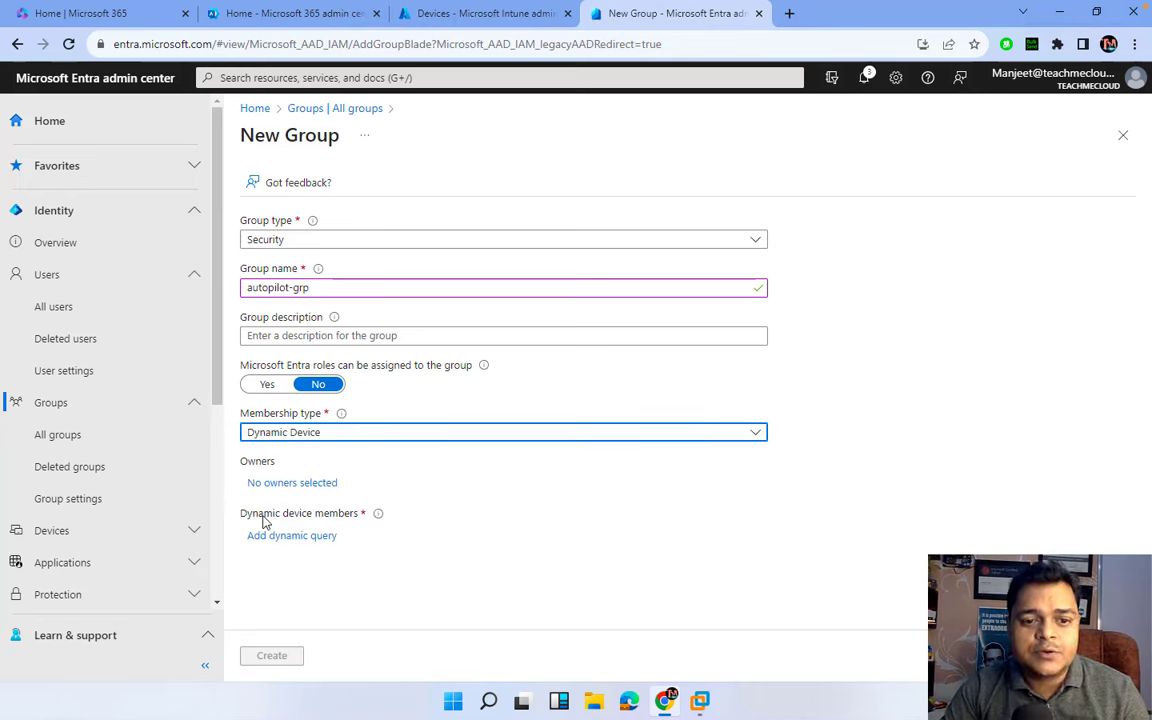
click(314, 540)
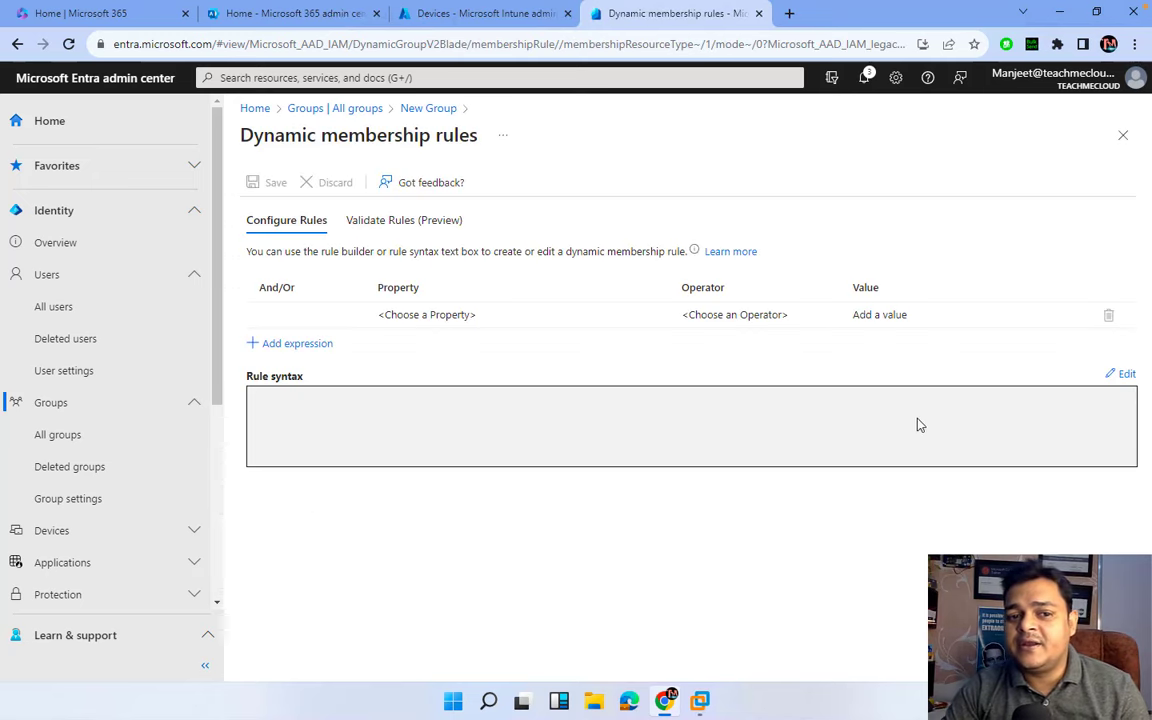
click(1125, 376)
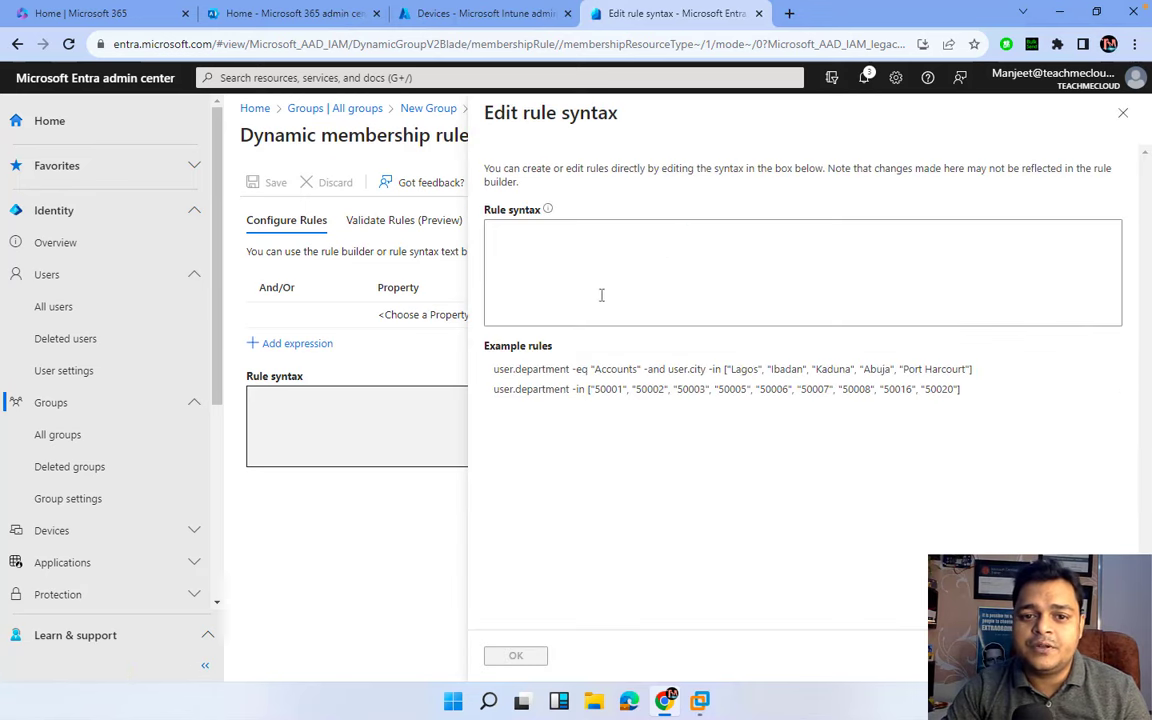
click(575, 256)
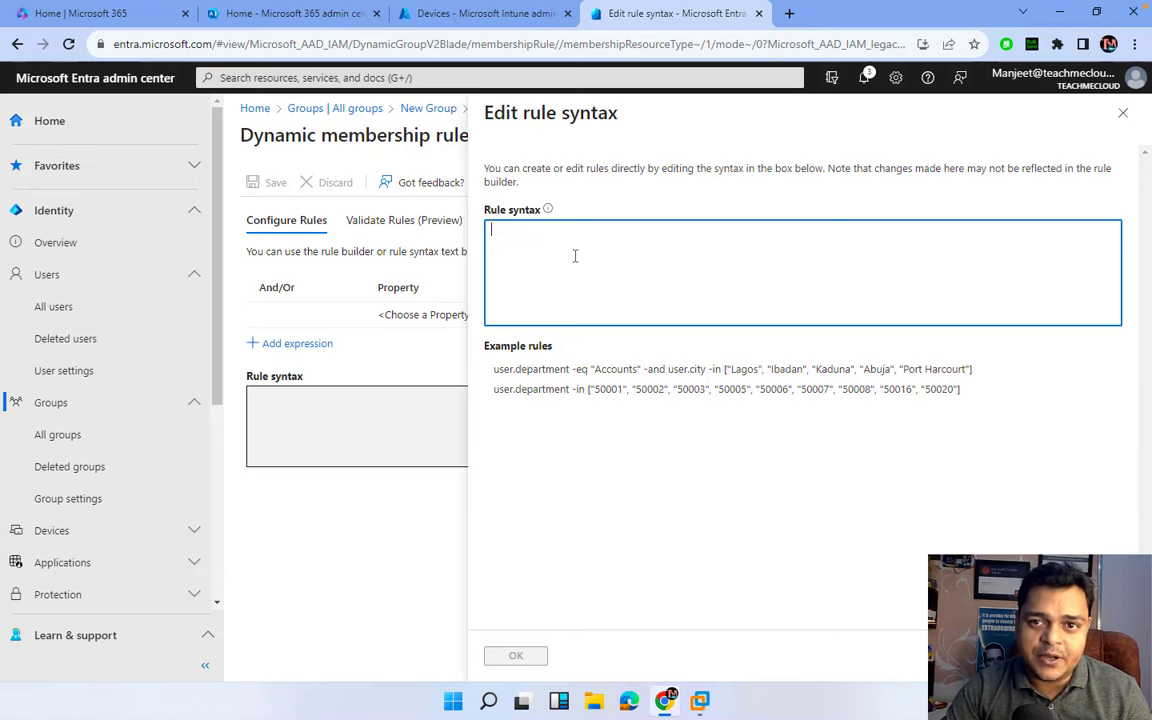
- Re-sort the desktop icons and open the Intune Autopilot text file
click(1062, 14)
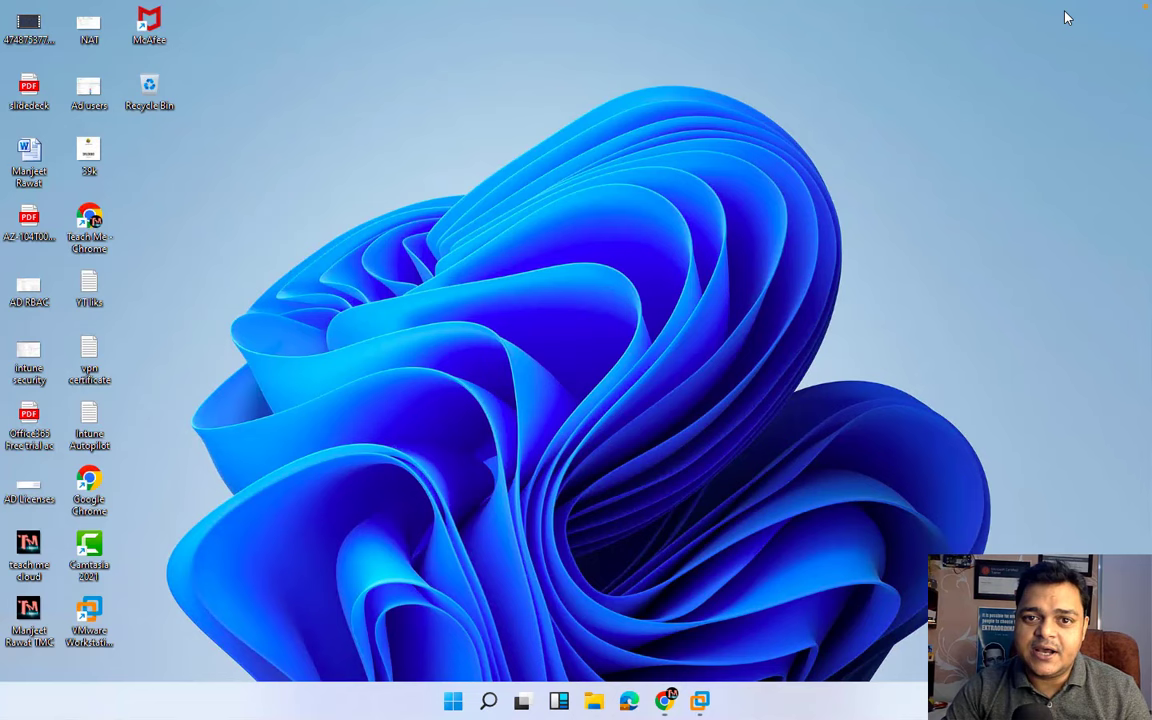
right_click(419, 320)
click(466, 362)
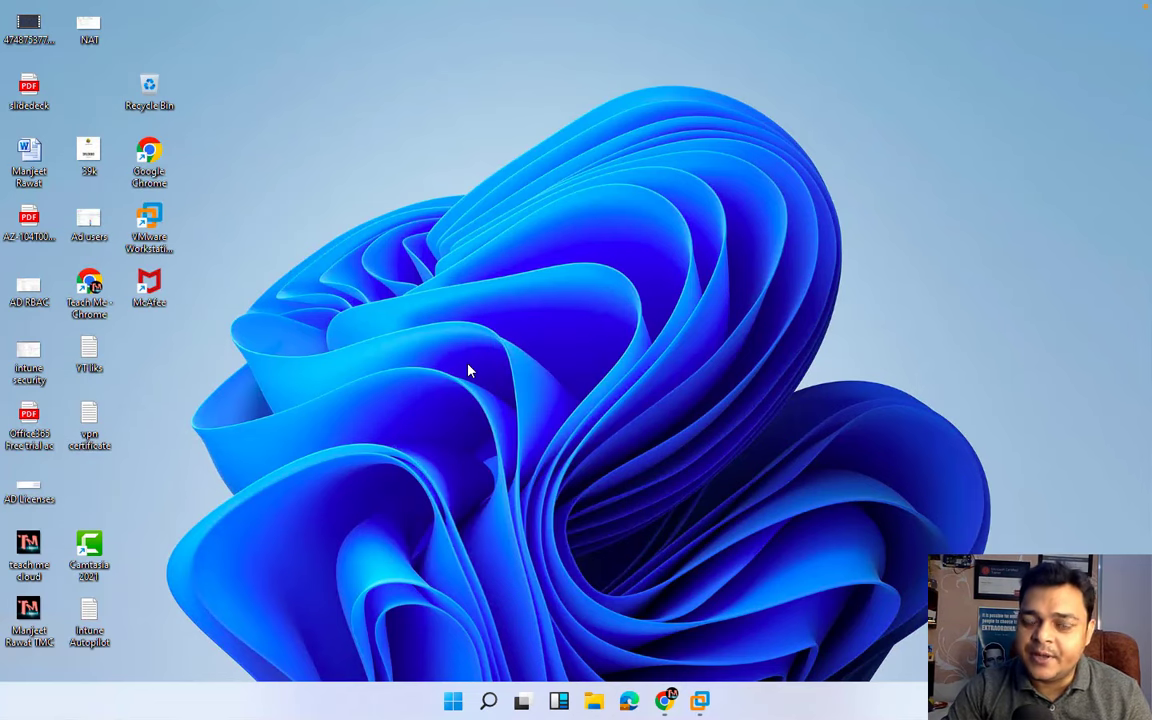
right_click(315, 267)
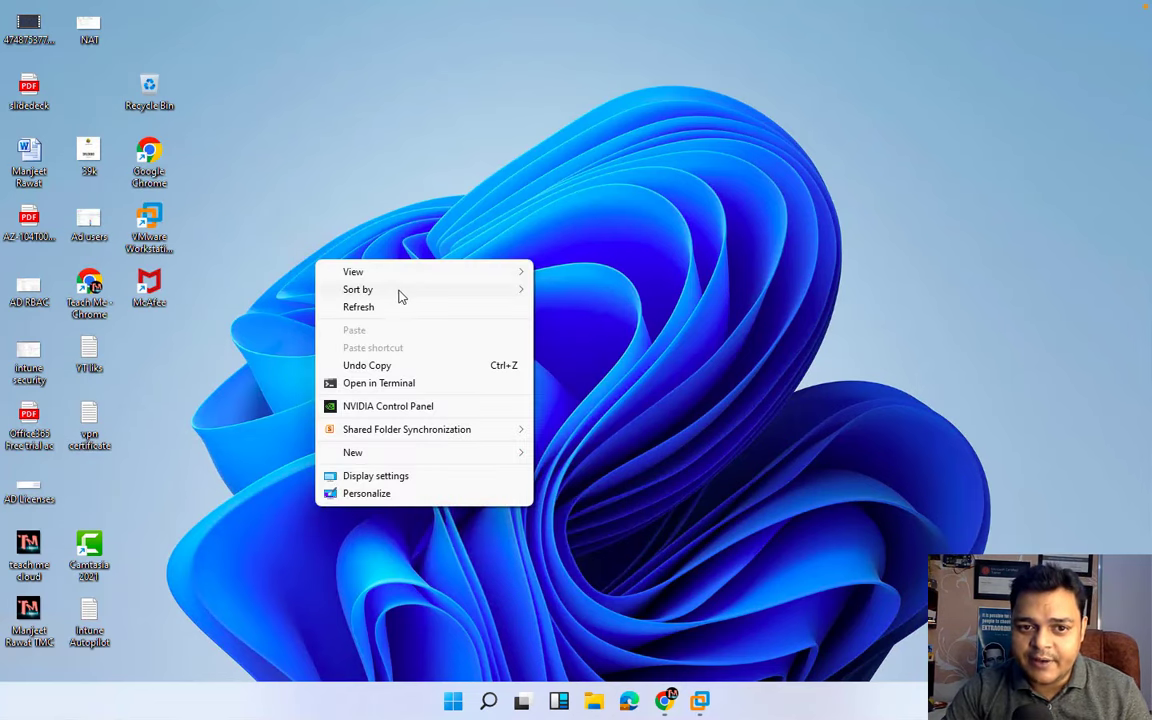
mouse_move(398, 293)
click(602, 314)
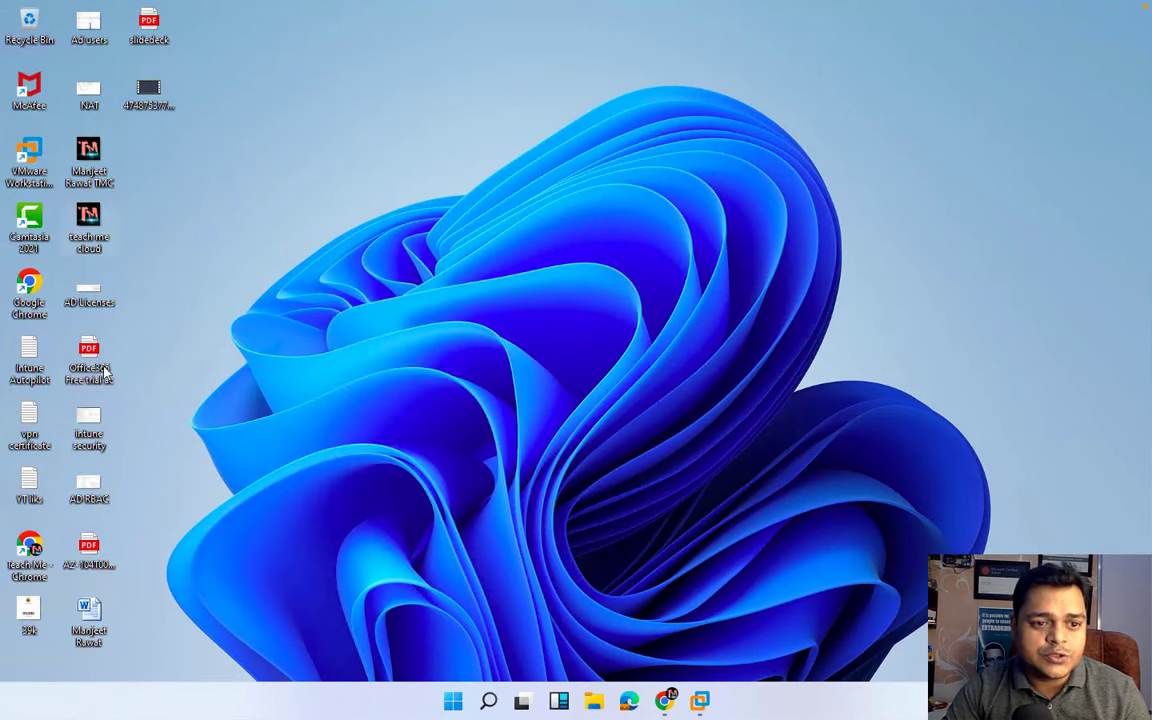
double_click(28, 362)
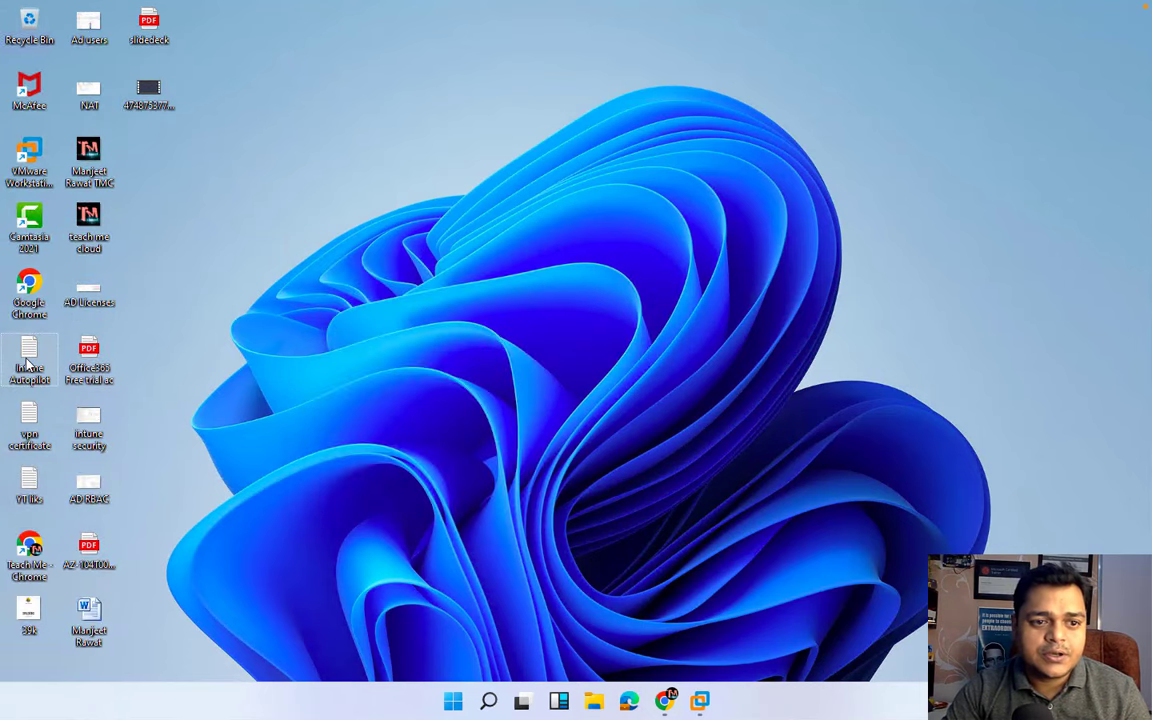
- Copy the device rule on the first line of the Intune Autopilot notes
drag(446, 50, 98, 46)
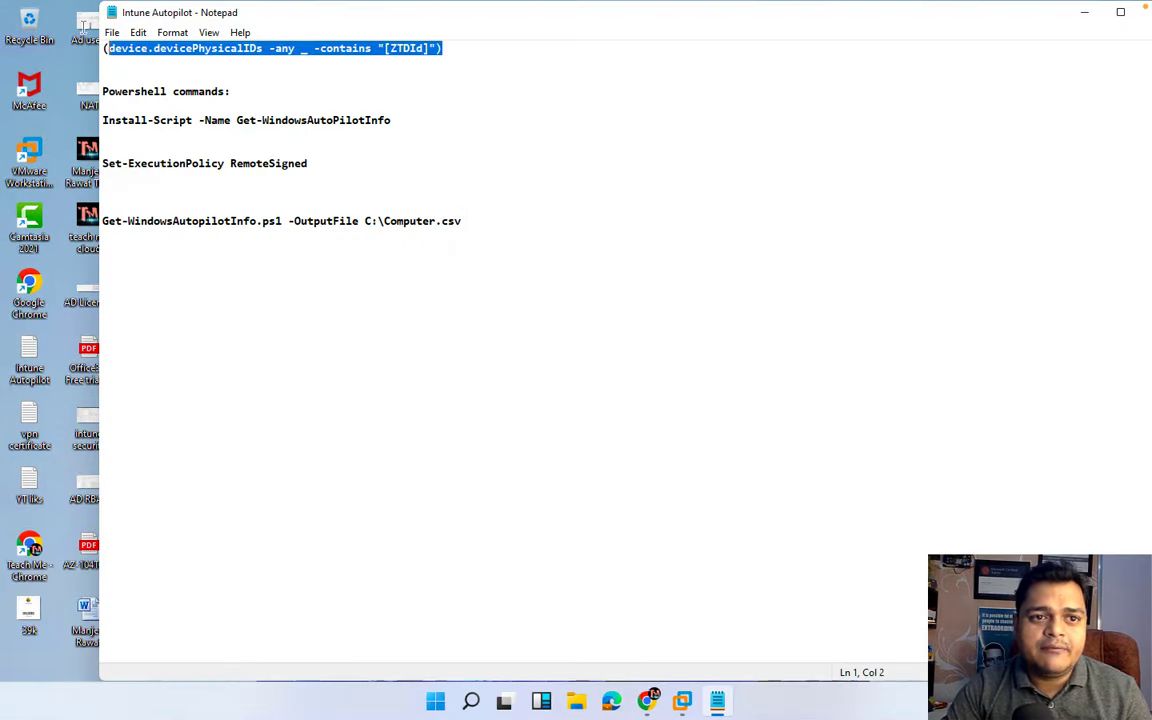
right_click(169, 47)
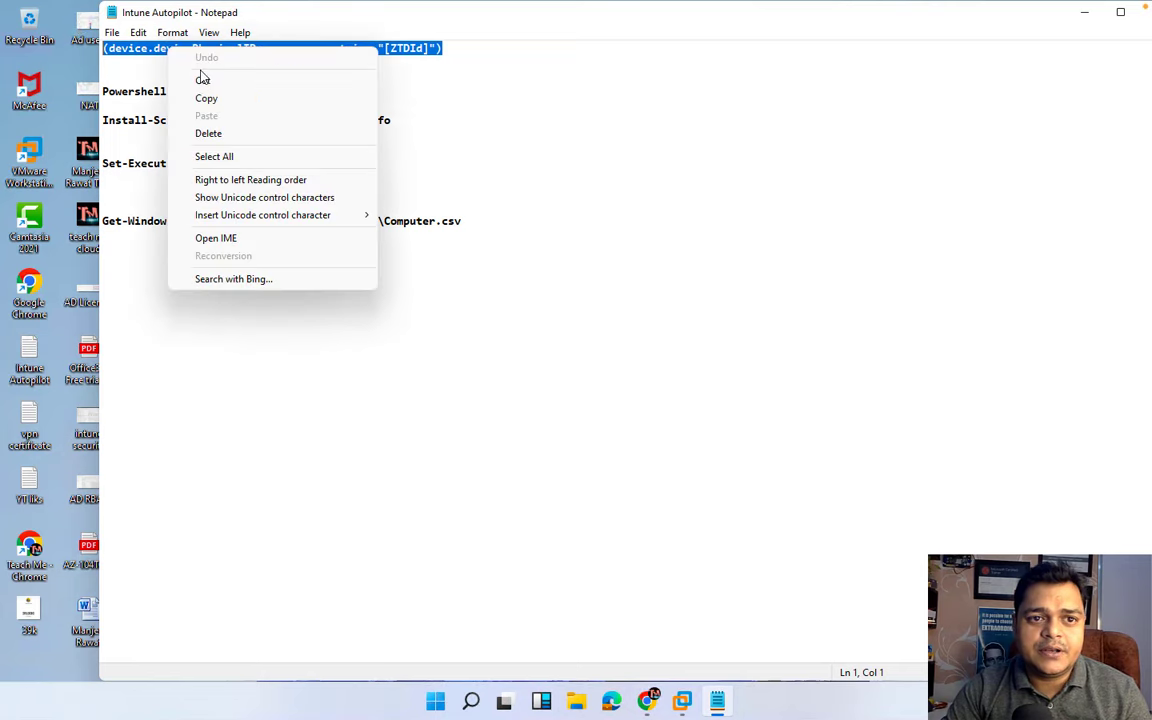
click(208, 99)
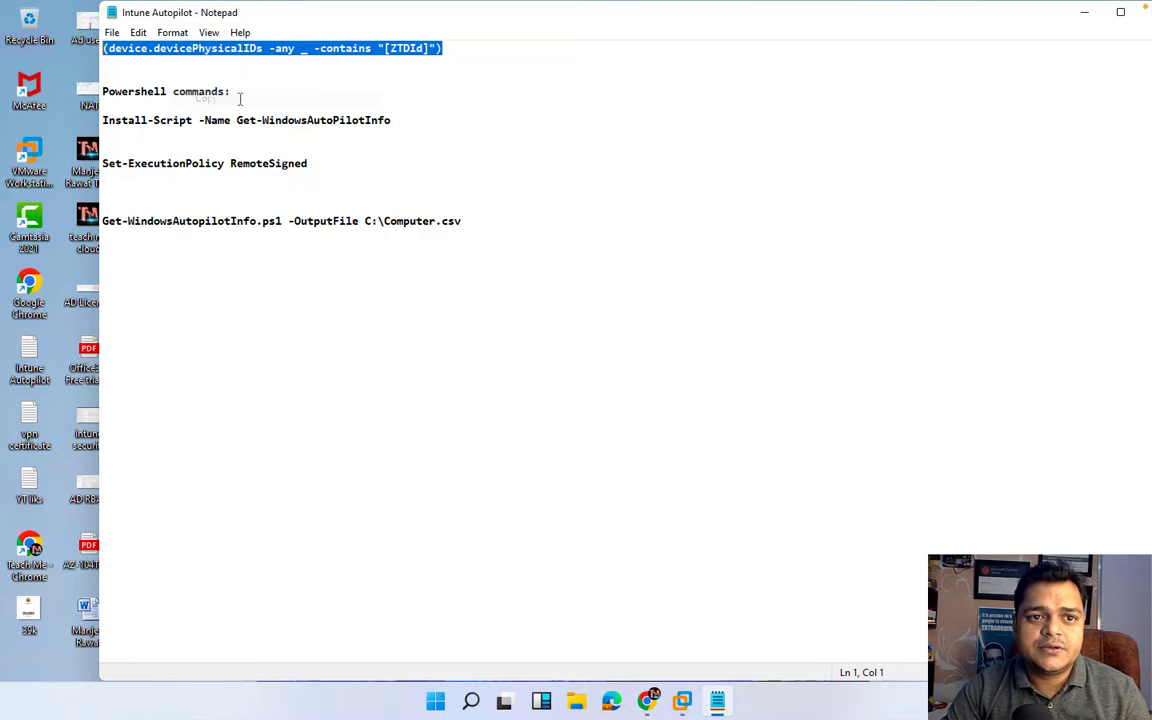
- In Chrome, paste the rule (device.devicePhysicalIDs -any _ -contains "[ZTDId]") into the rule syntax and save the dynamic membership rule
click(646, 700)
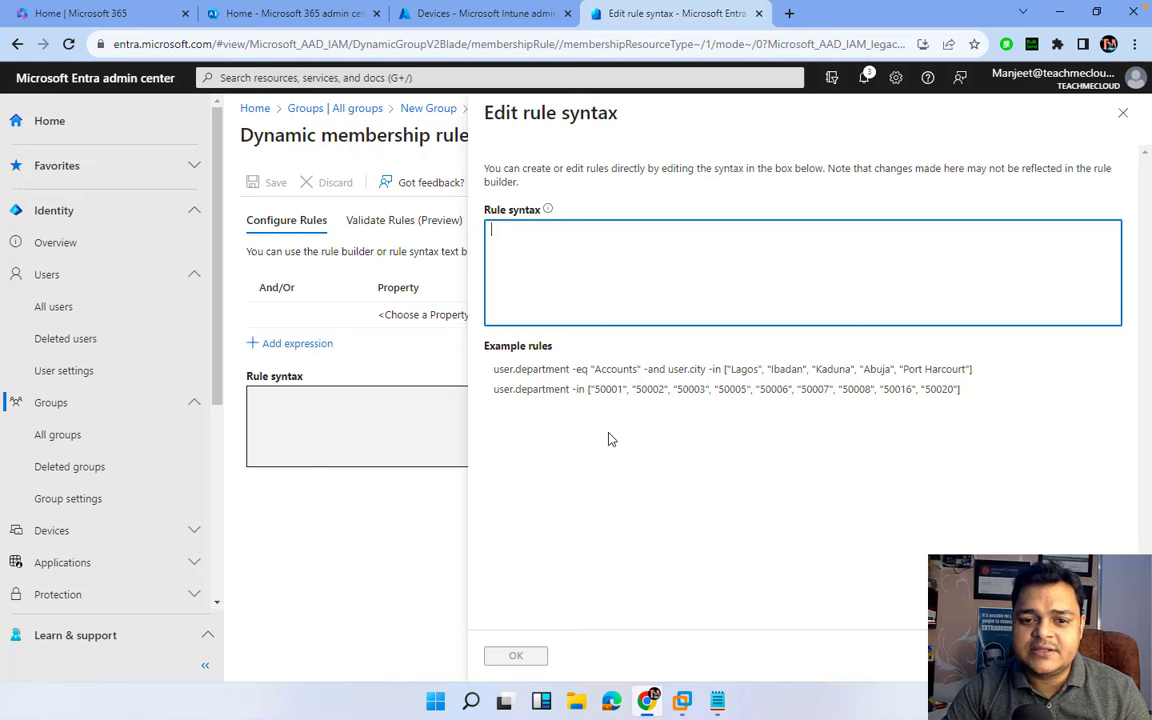
click(531, 283)
key(ctrl+v)
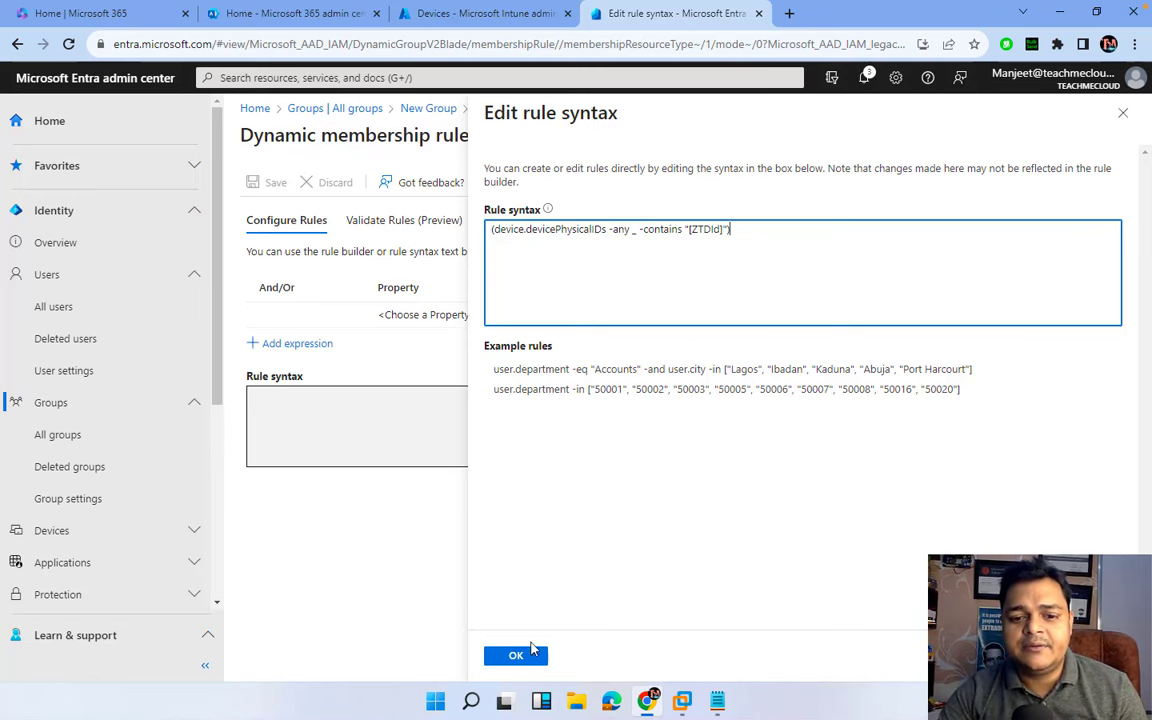
click(528, 660)
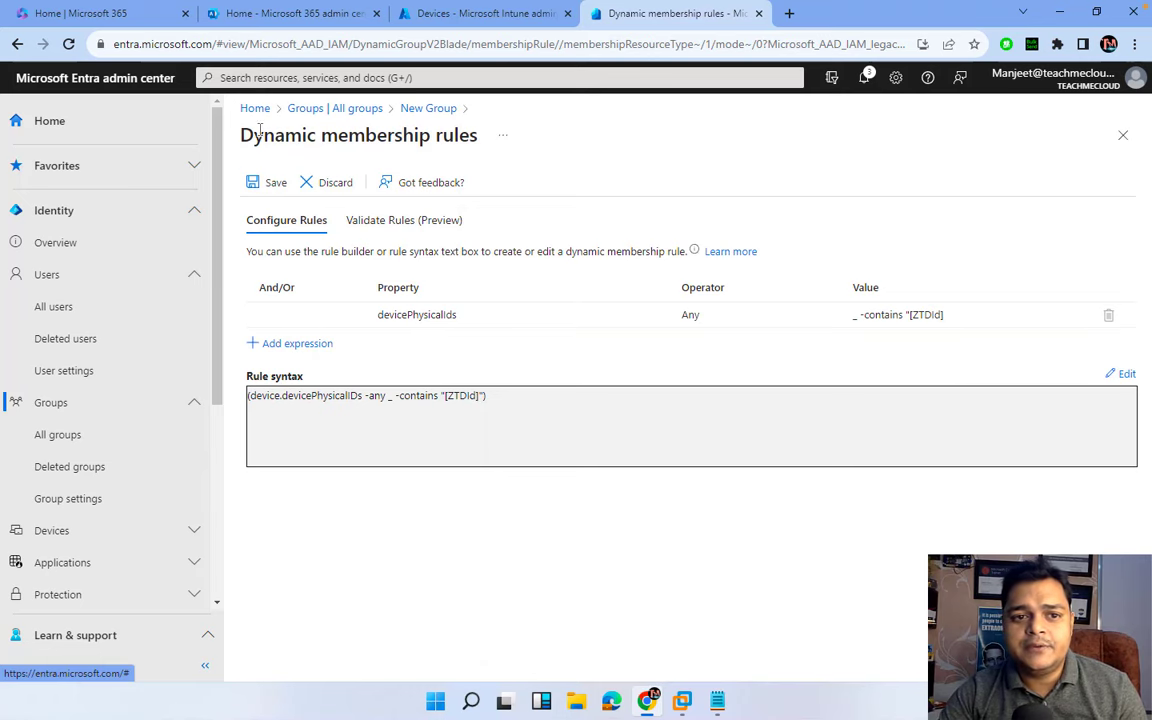
click(268, 184)
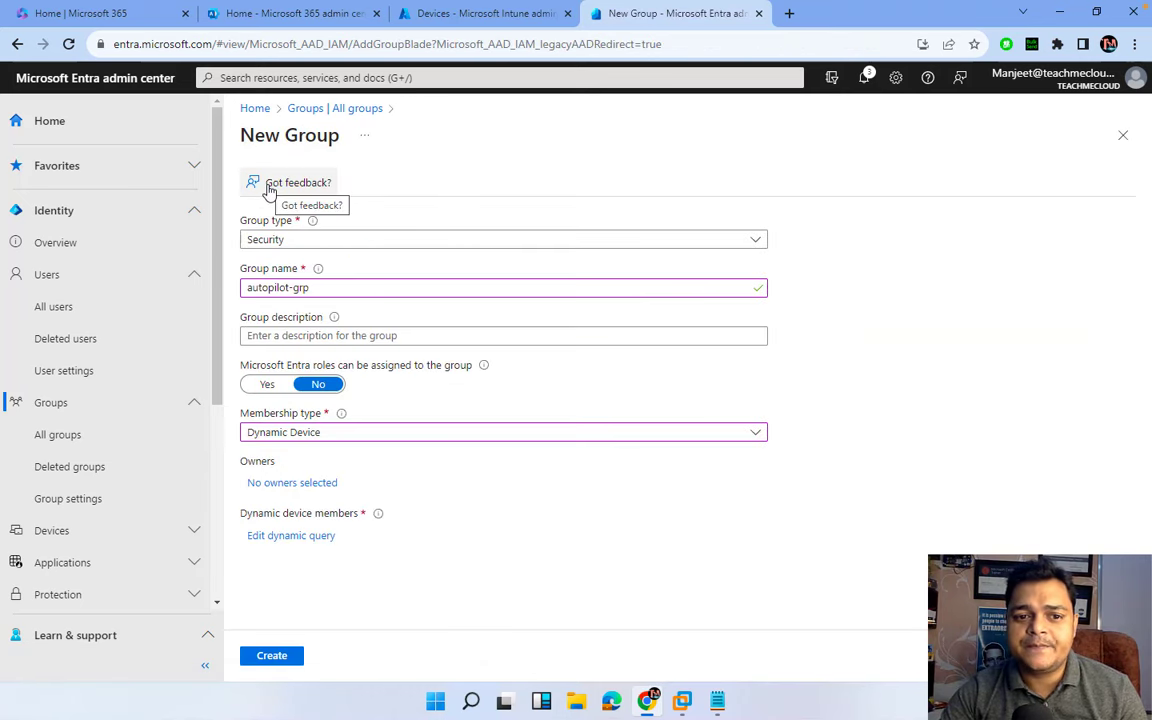
- Create the autopilot-grp group, and search the refreshed group list for "aut"
click(279, 662)
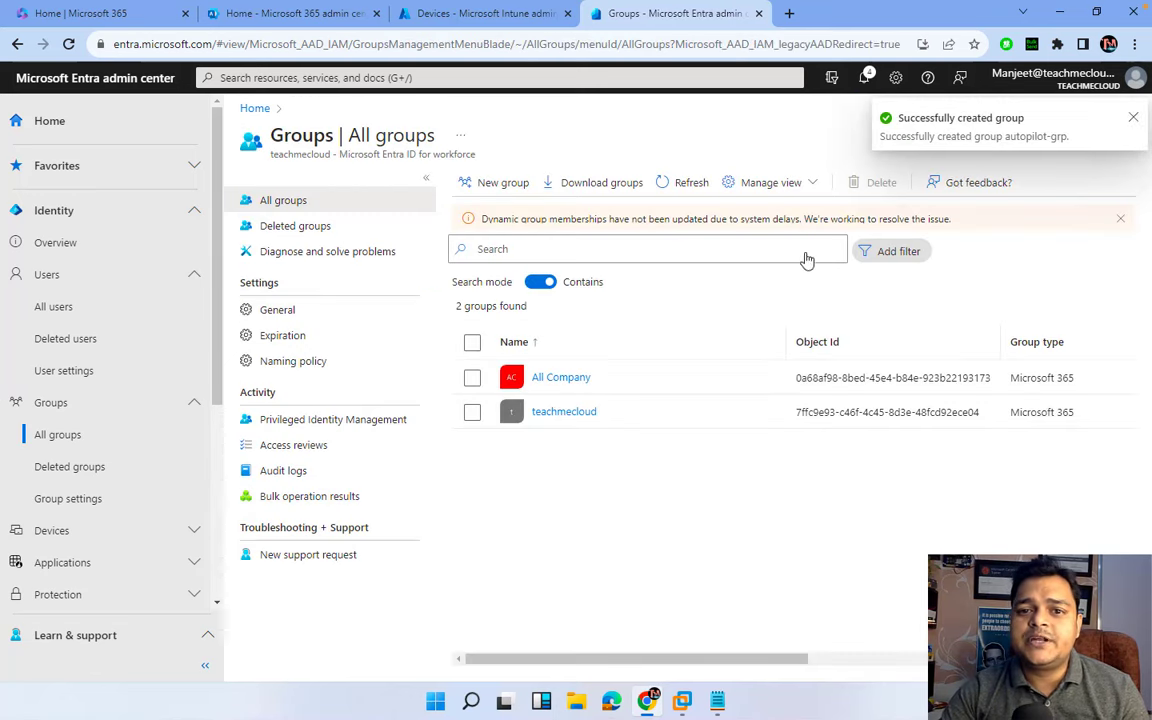
click(1133, 117)
click(662, 183)
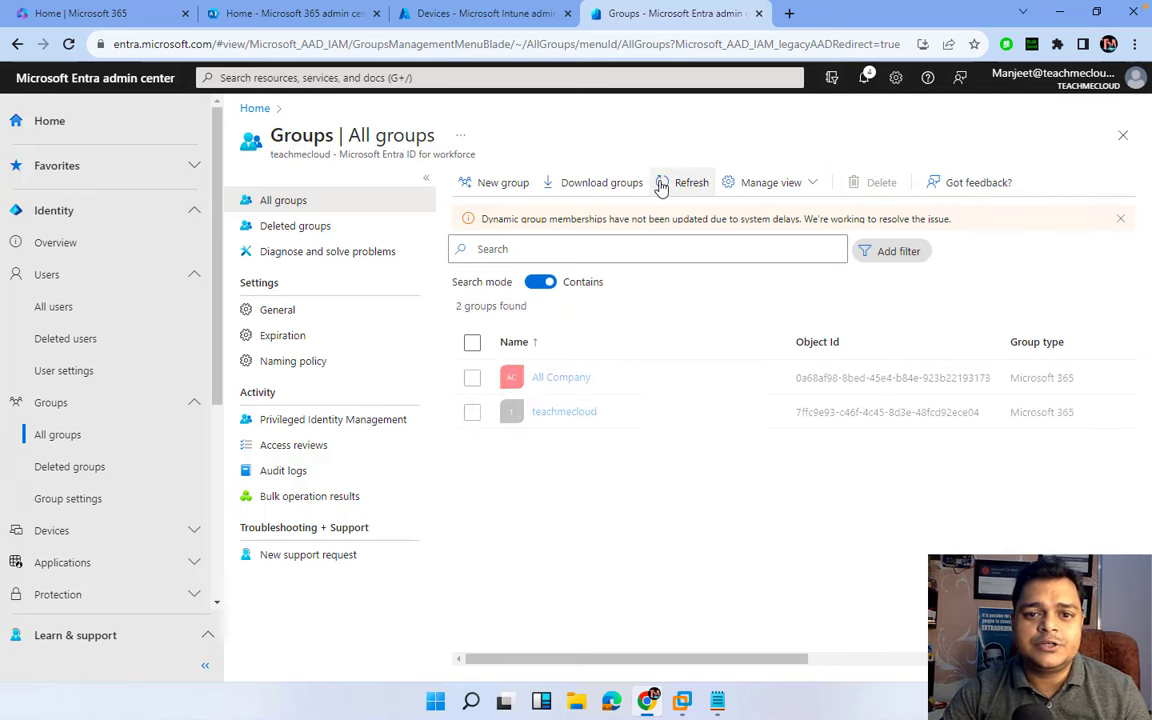
click(533, 255)
text(aut)
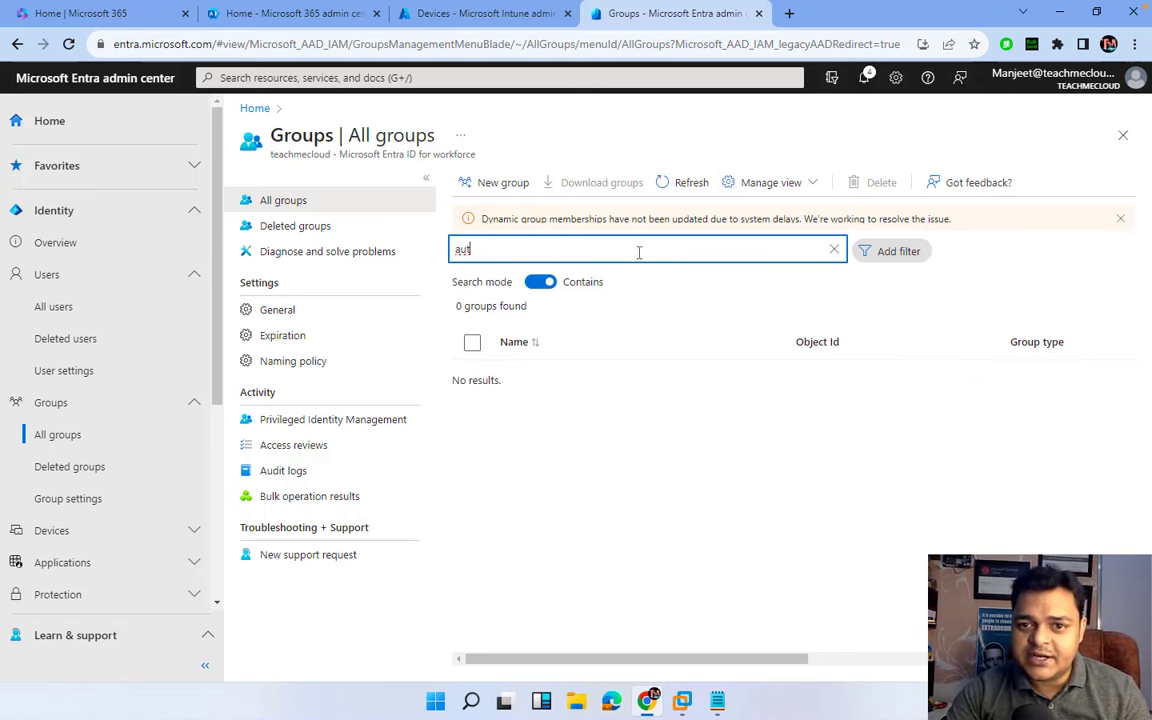
- Refresh and search the group list for "grp", and reload the All groups page
click(688, 186)
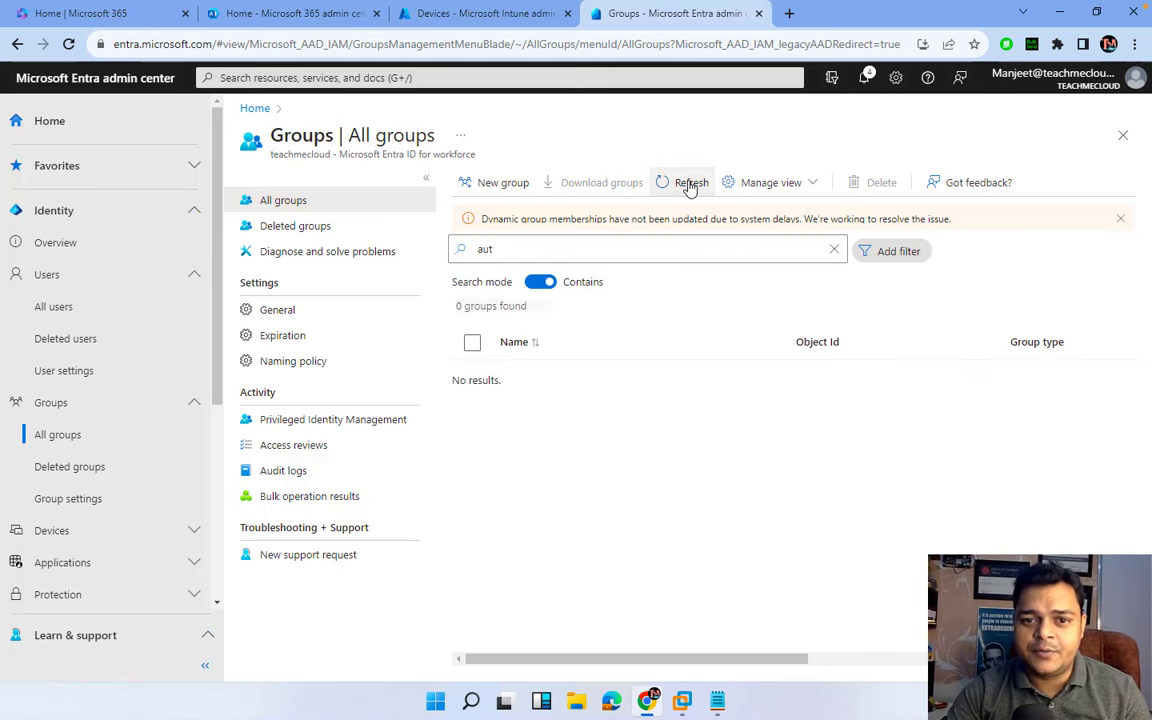
click(686, 184)
click(486, 251)
key(ctrl+a)
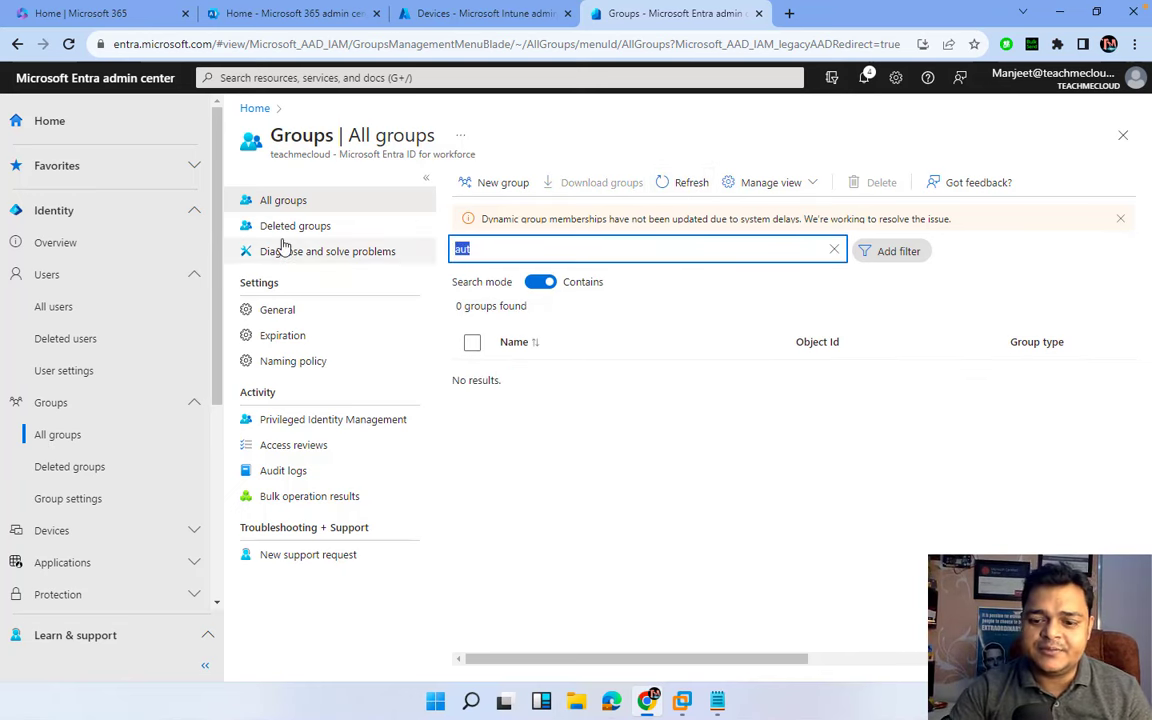
key(BackSpace)
text(grp)
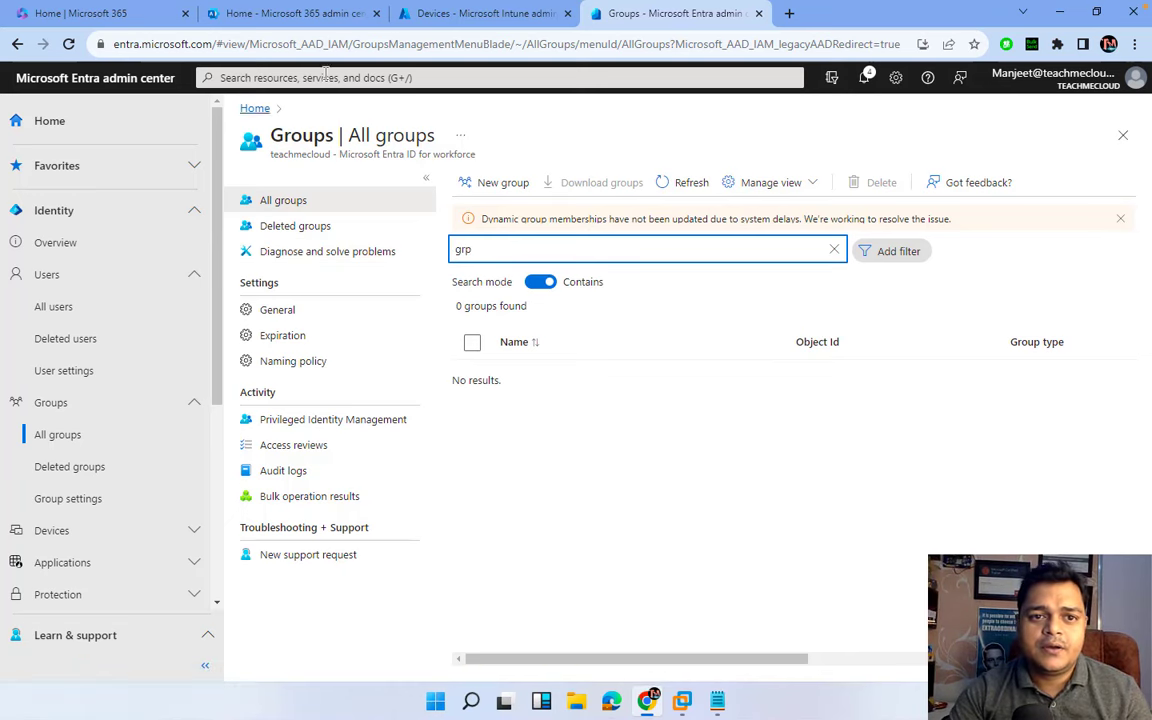
click(432, 20)
click(640, 13)
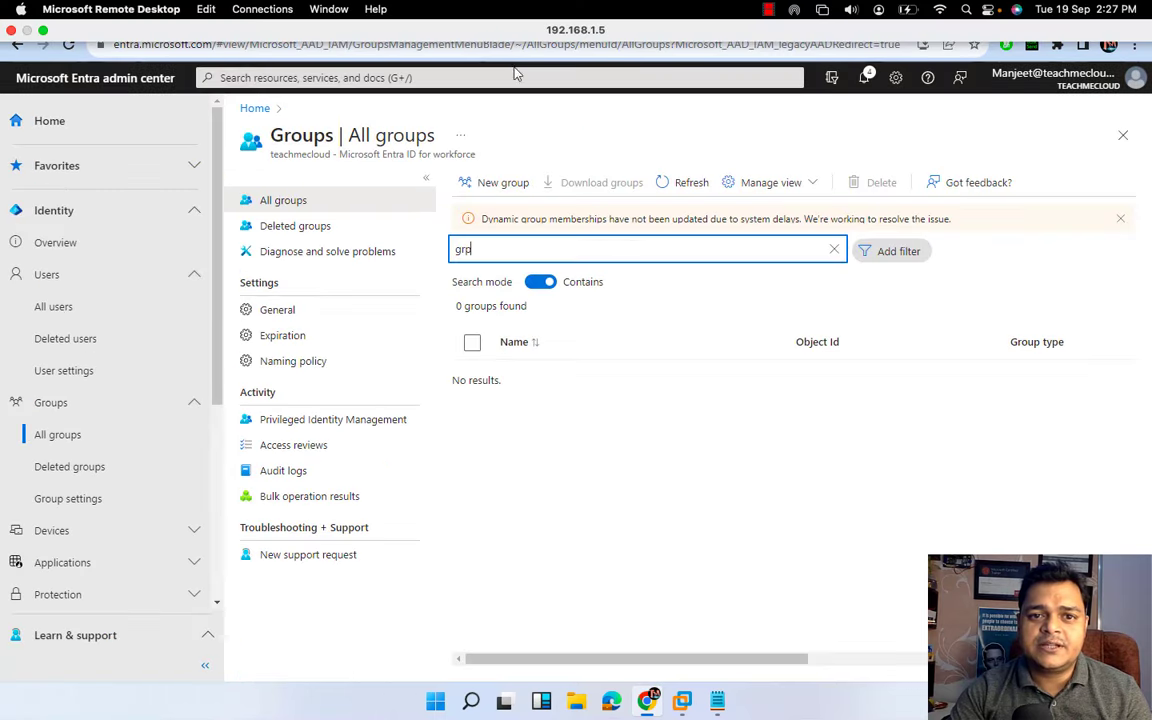
click(506, 44)
key(Return)
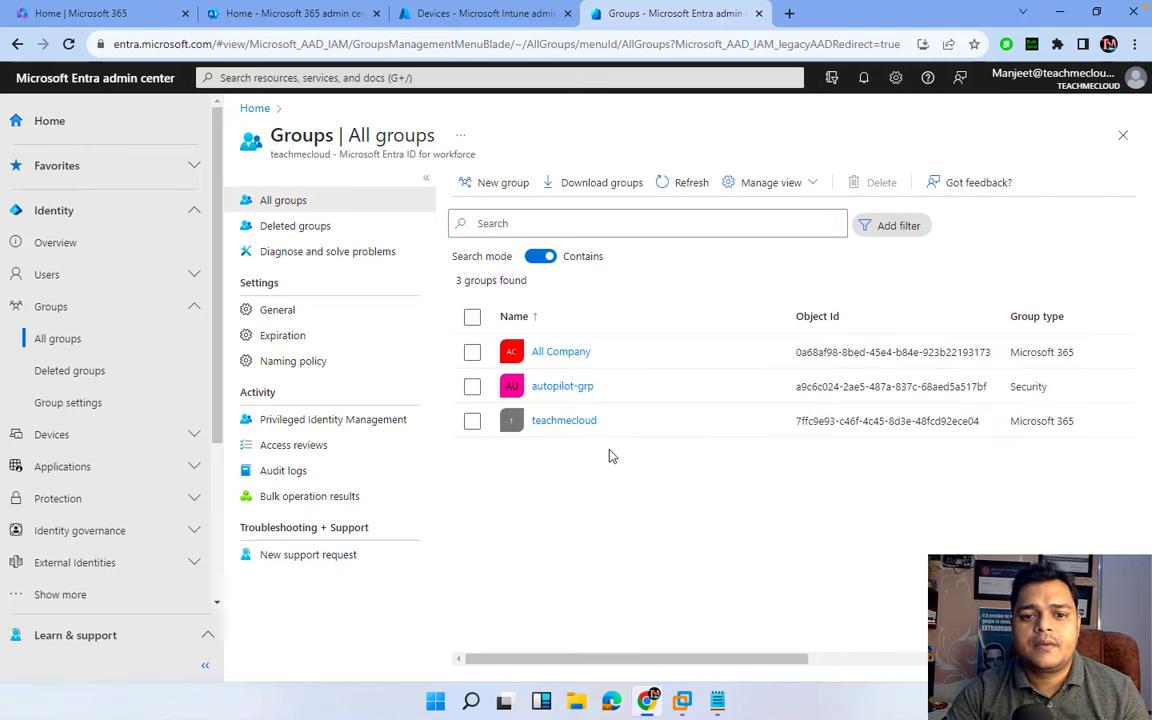
- Assign the Enterprise Mobility + Security E5 license to the autopilot-grp group, and return to the refreshed group list
click(560, 390)
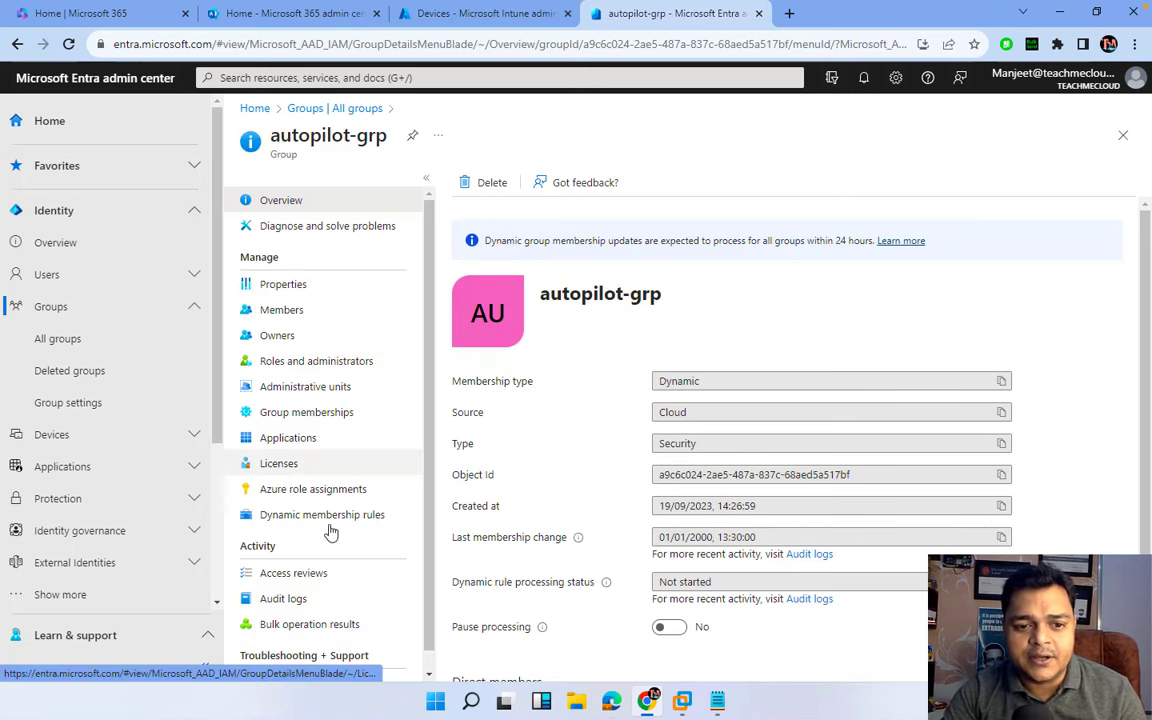
click(270, 466)
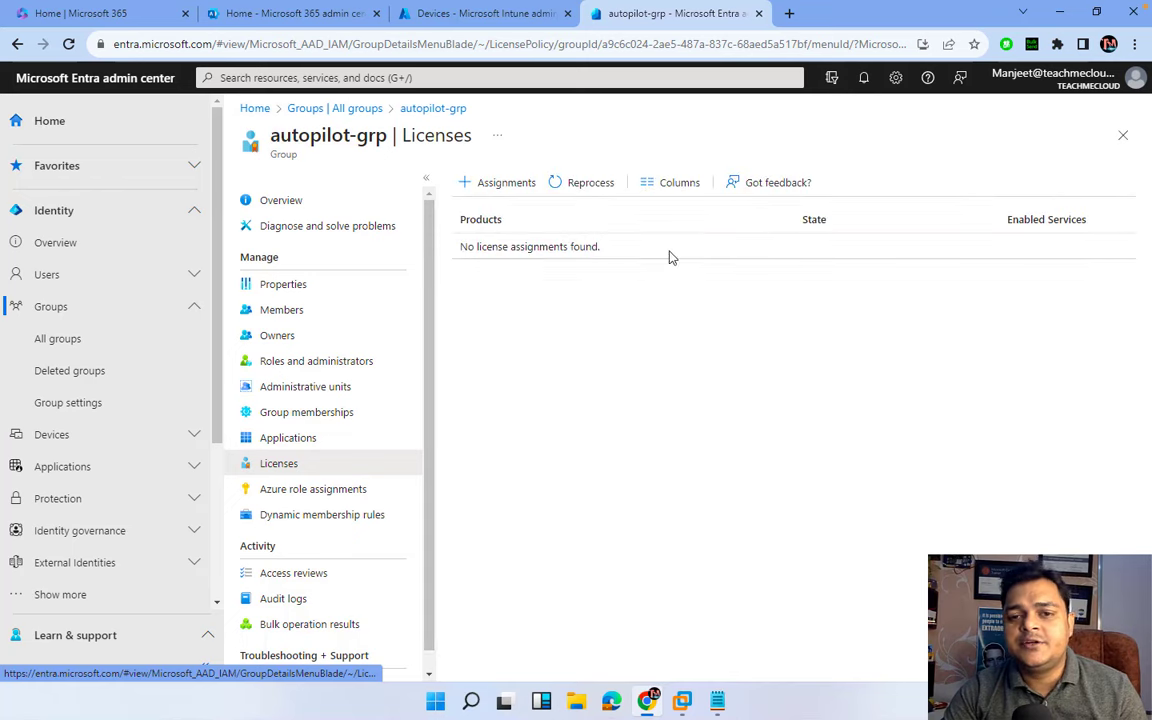
click(510, 190)
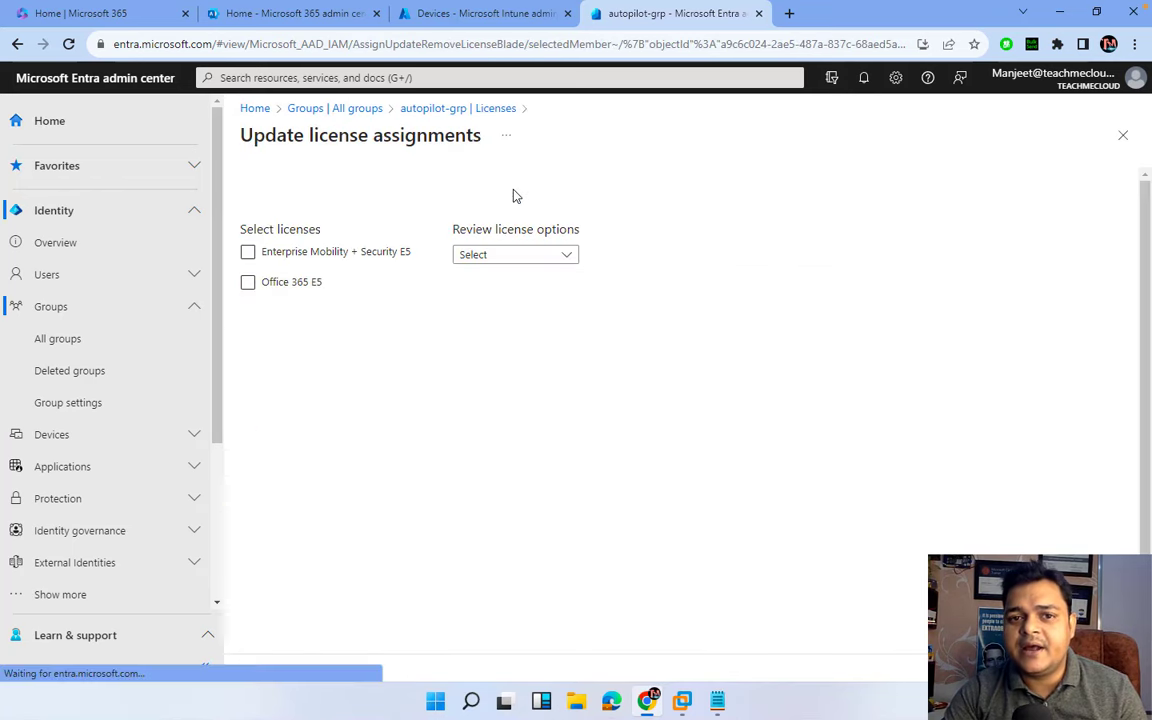
click(301, 253)
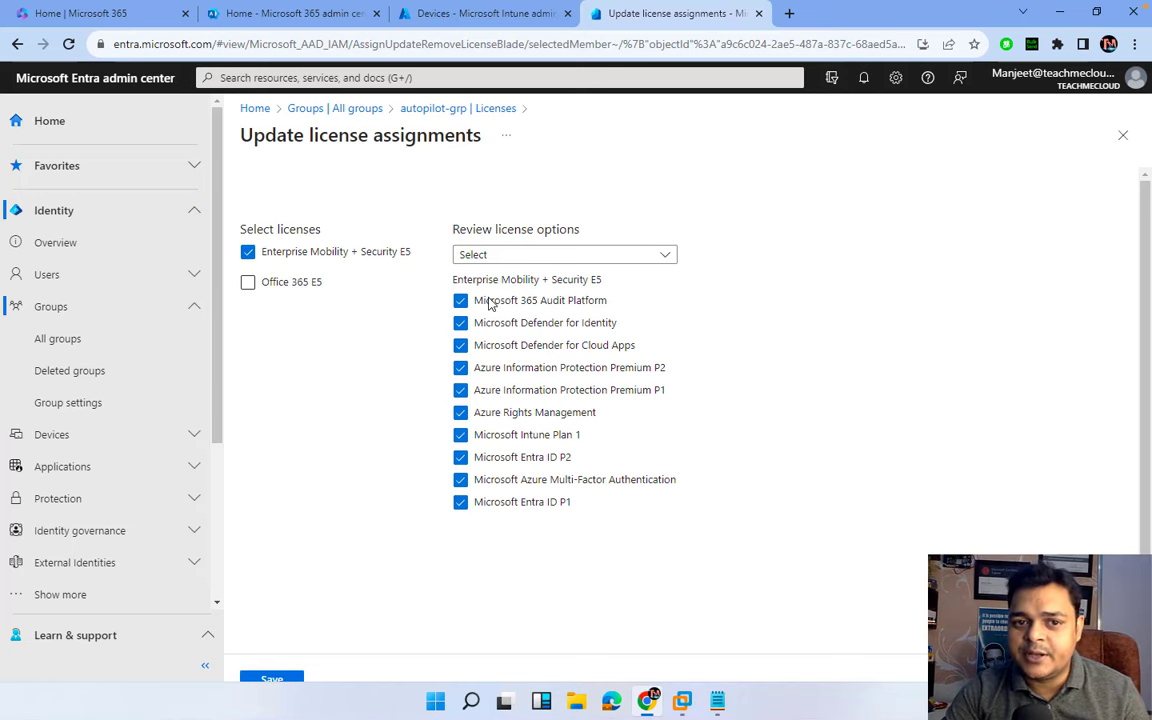
scroll(492, 562, down, 1)
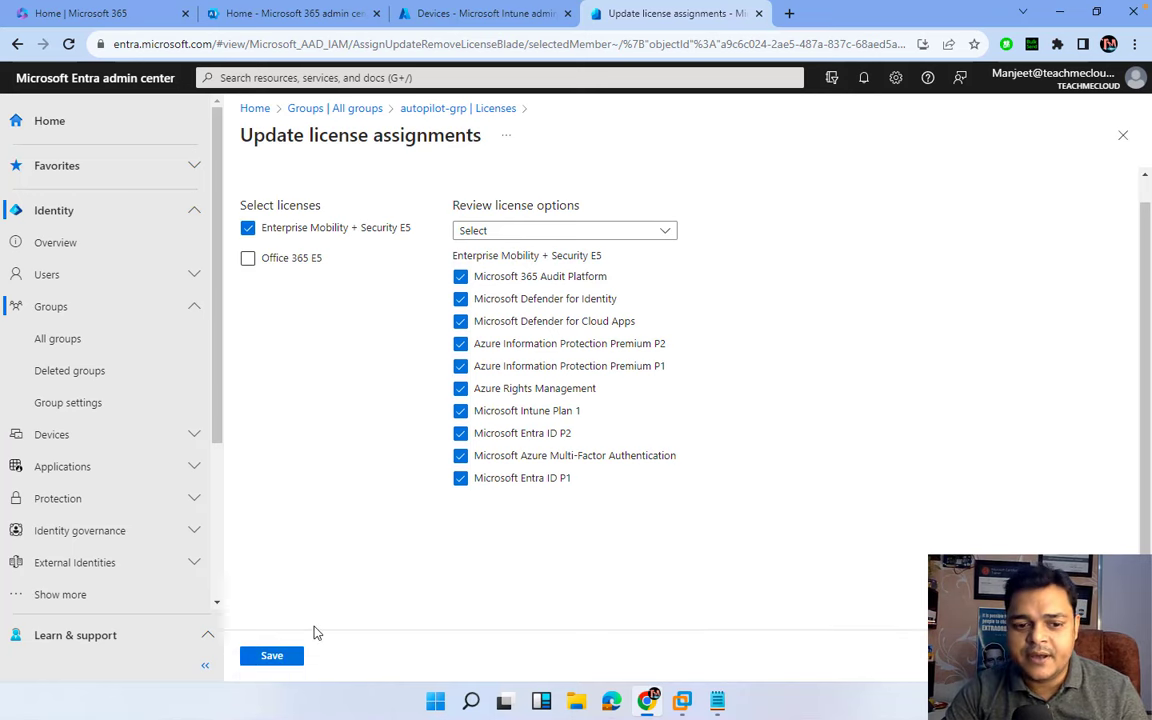
click(272, 656)
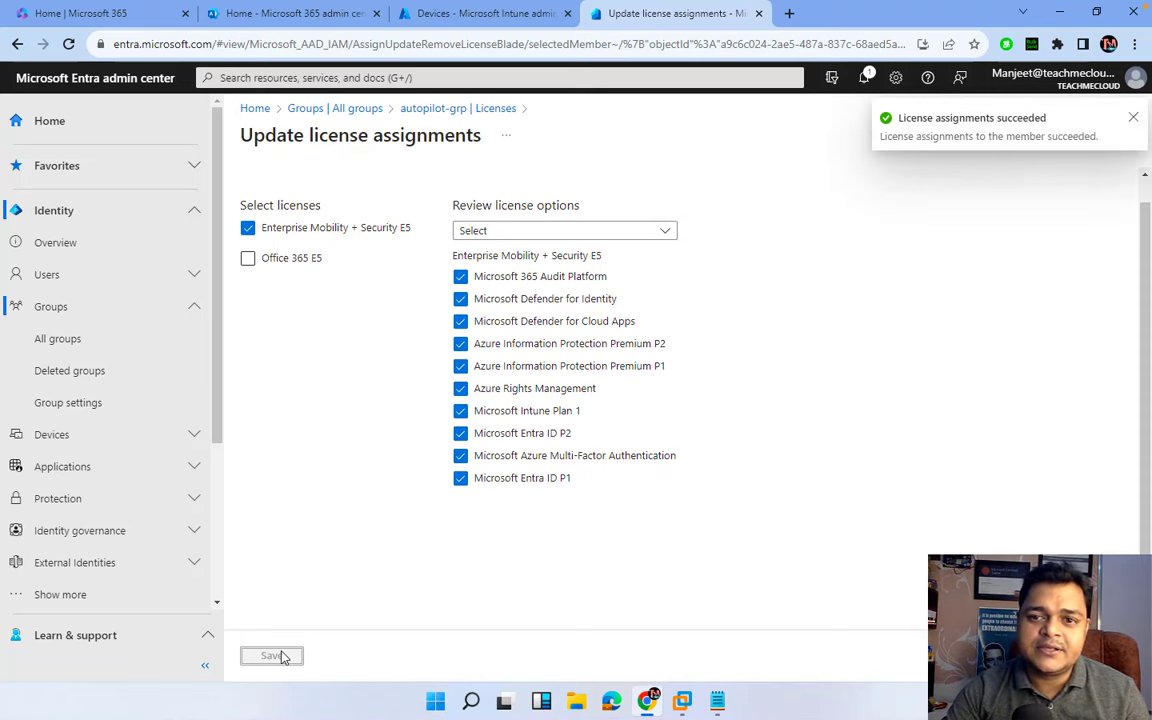
click(365, 109)
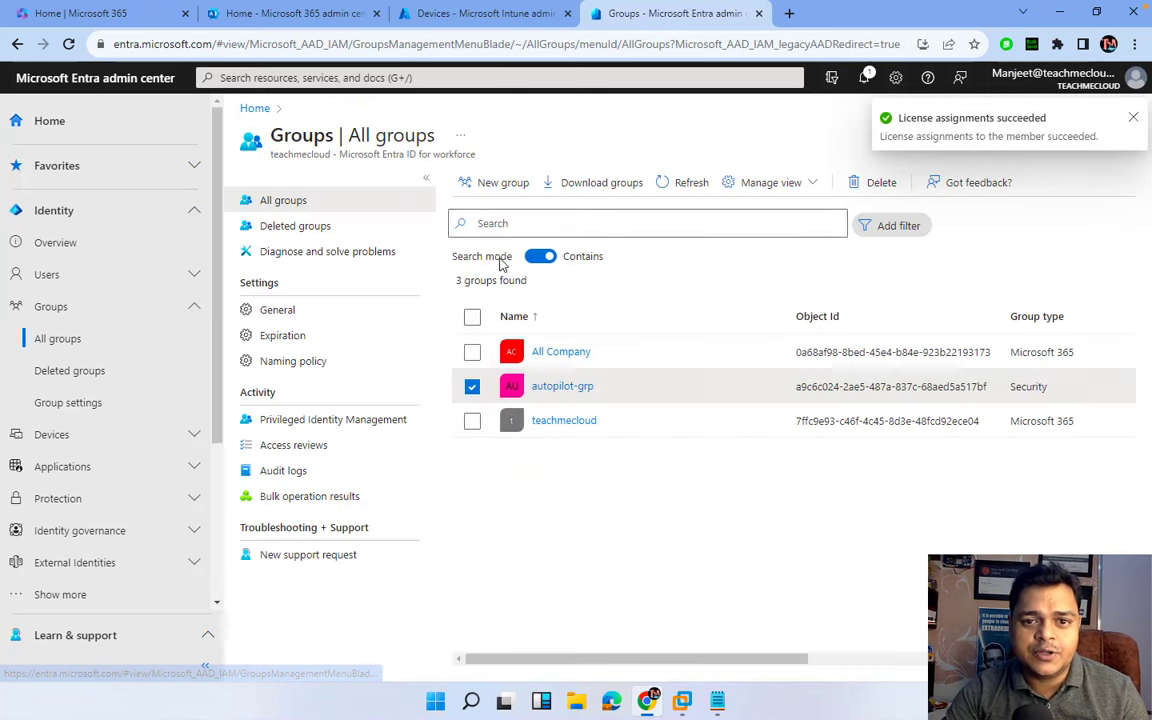
click(664, 186)
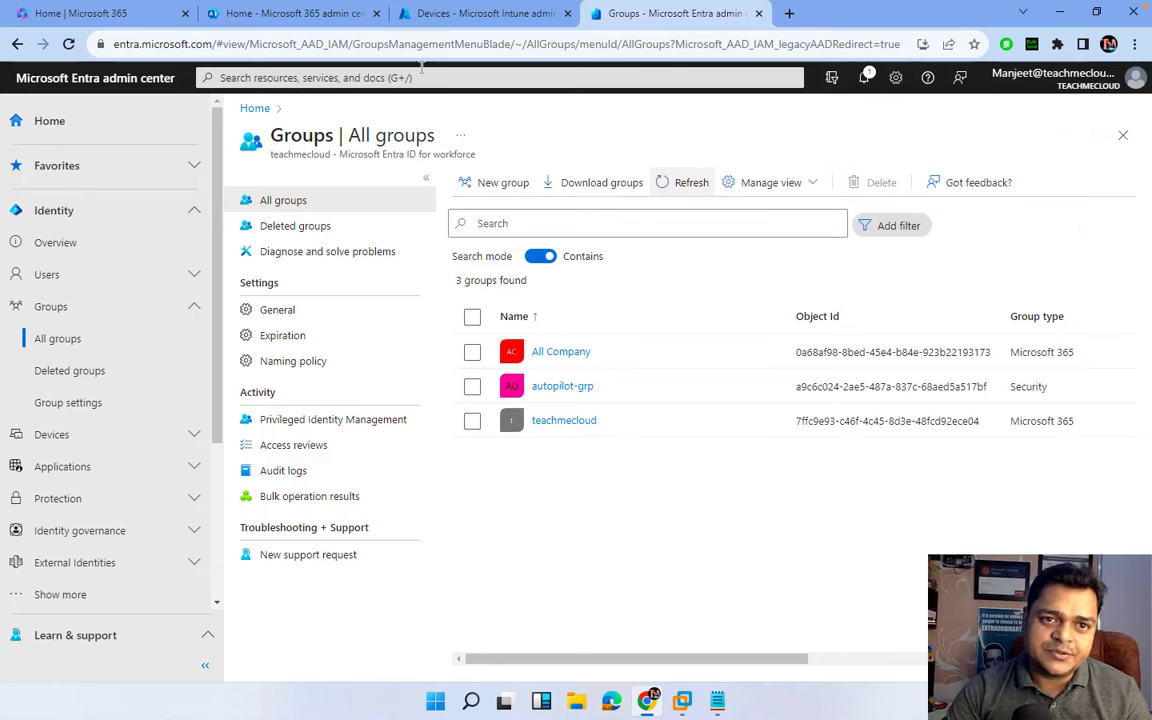
- Switch to the Intune admin center and open the Windows Autopilot deployment profiles under Windows enrollment
click(415, 14)
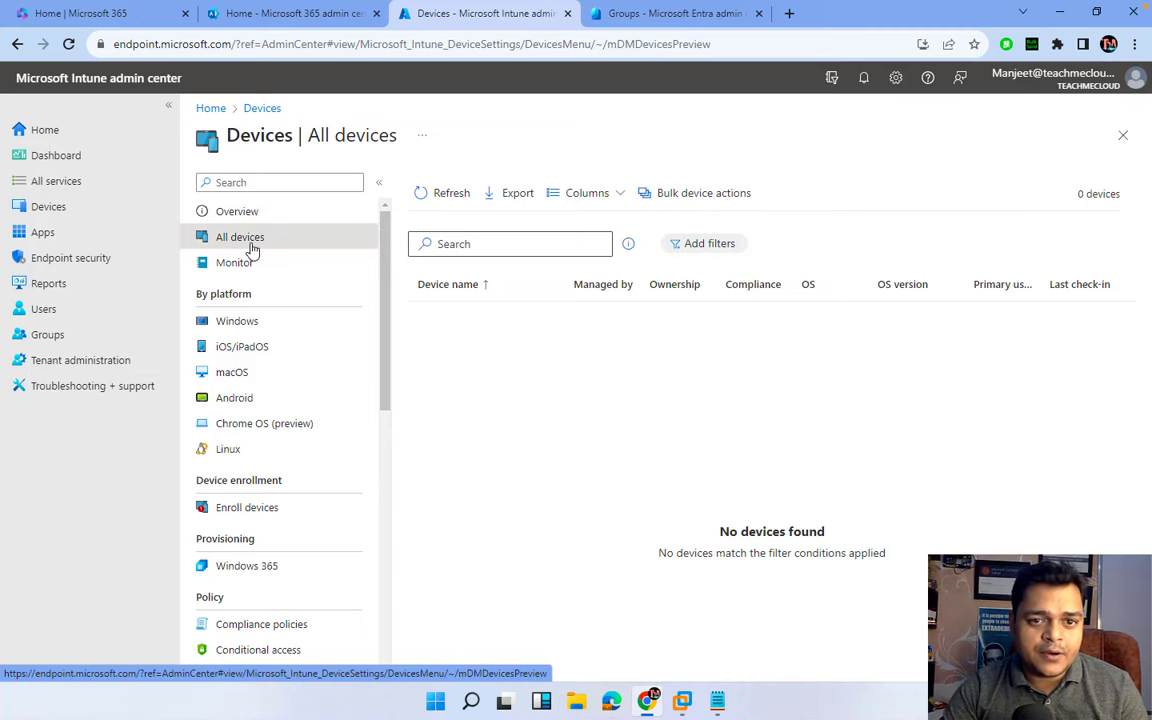
click(245, 322)
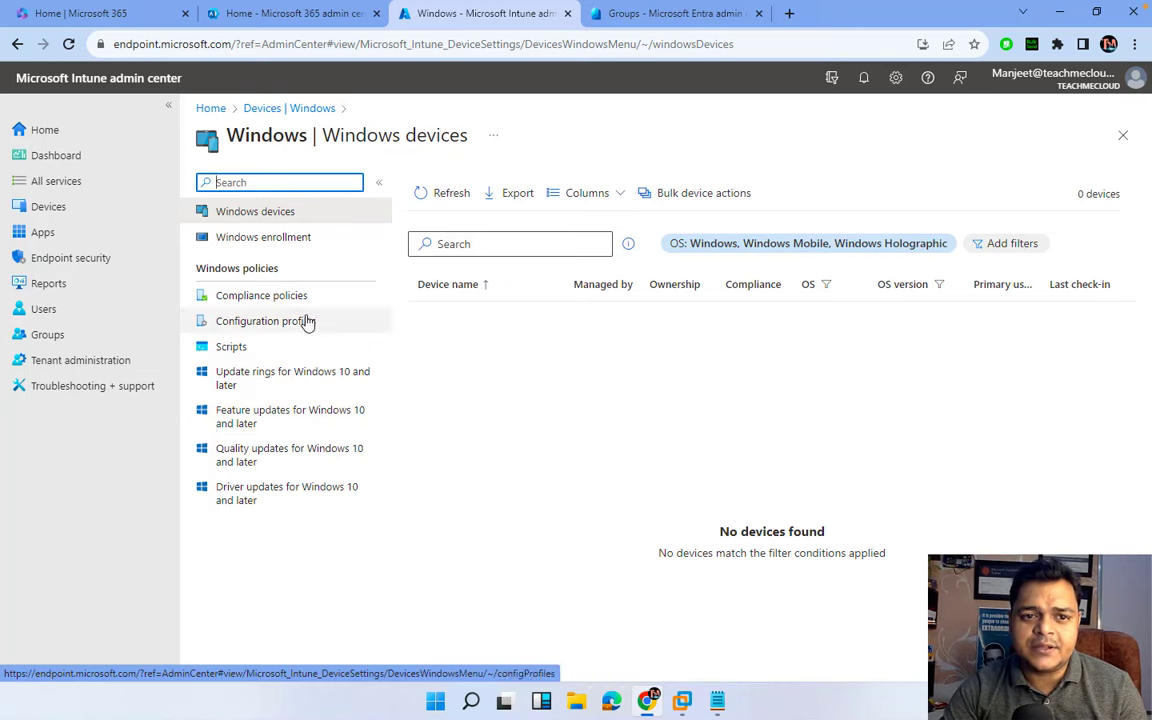
click(270, 237)
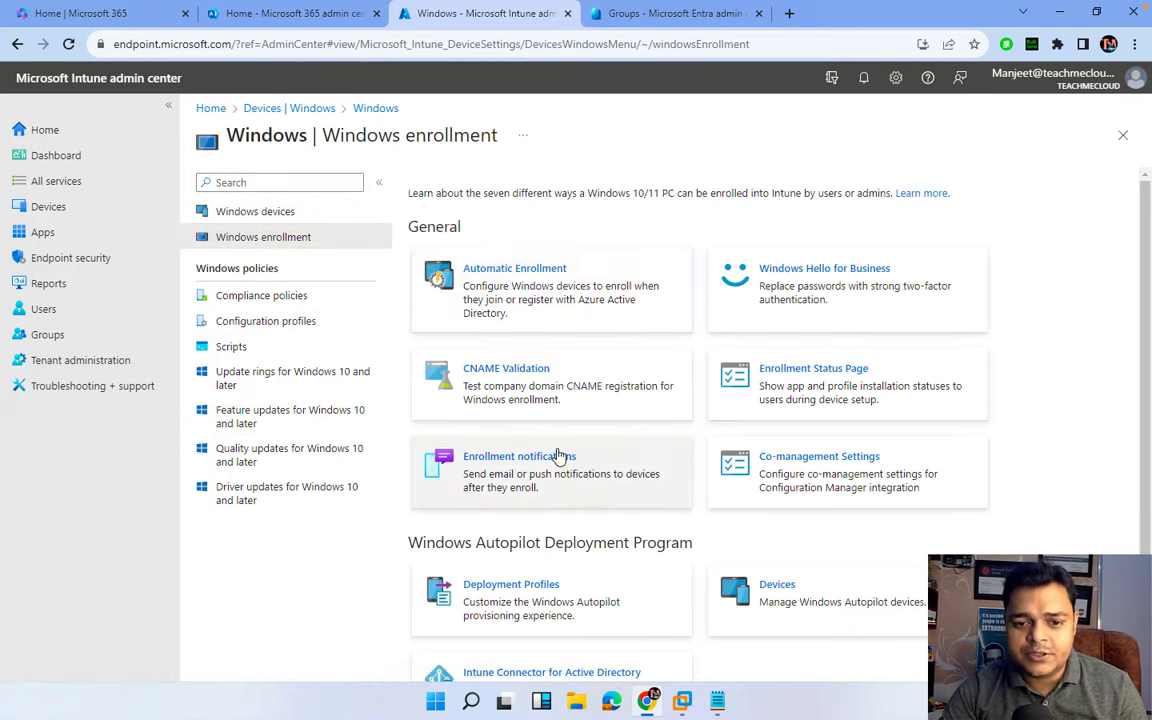
scroll(557, 456, down, 1)
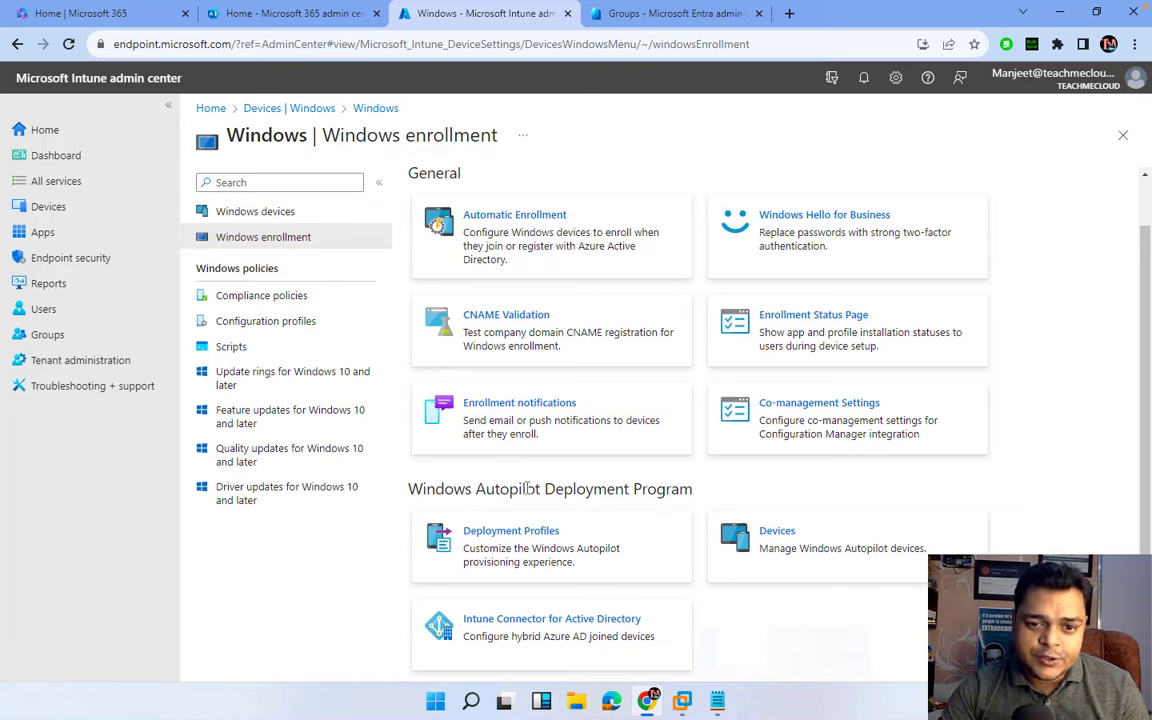
scroll(545, 570, down, 1)
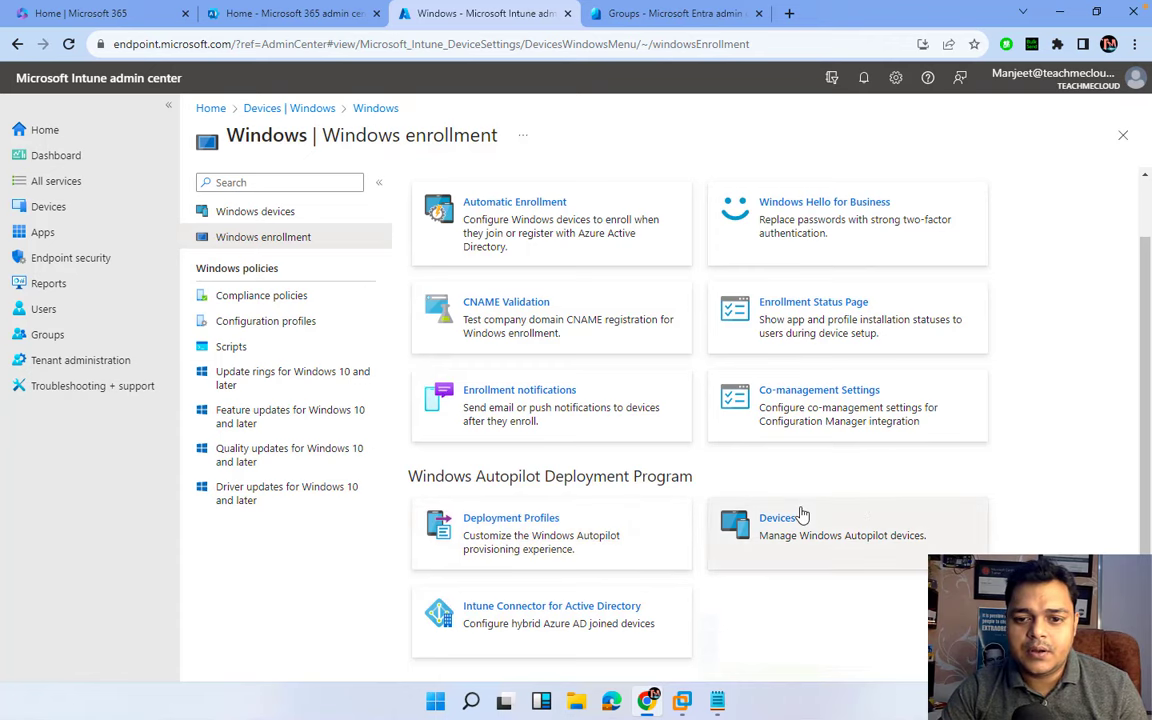
click(527, 521)
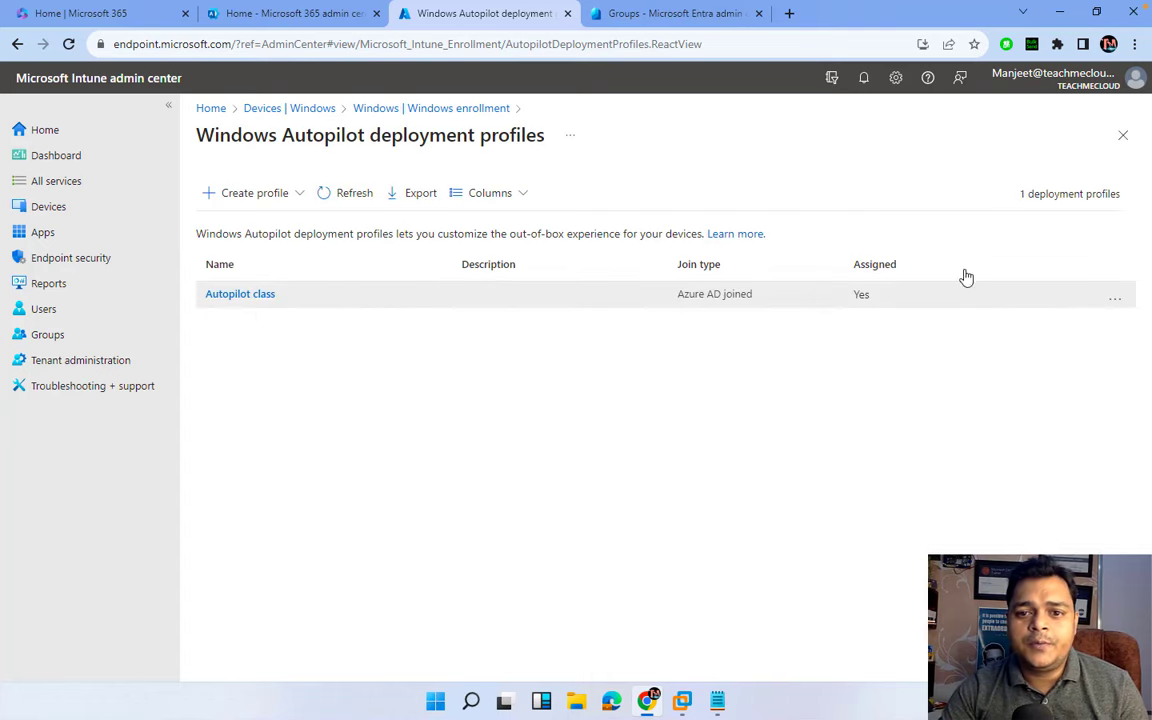
- Try to delete the existing Autopilot class deployment profile
click(1116, 300)
click(1034, 327)
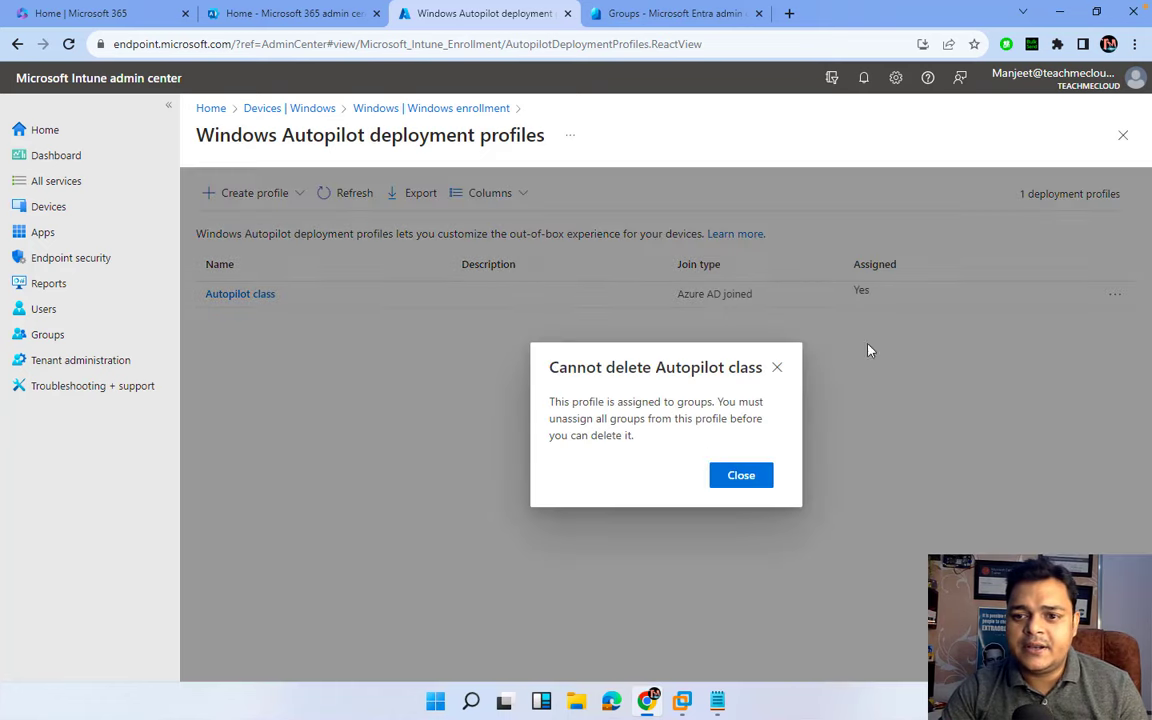
click(740, 476)
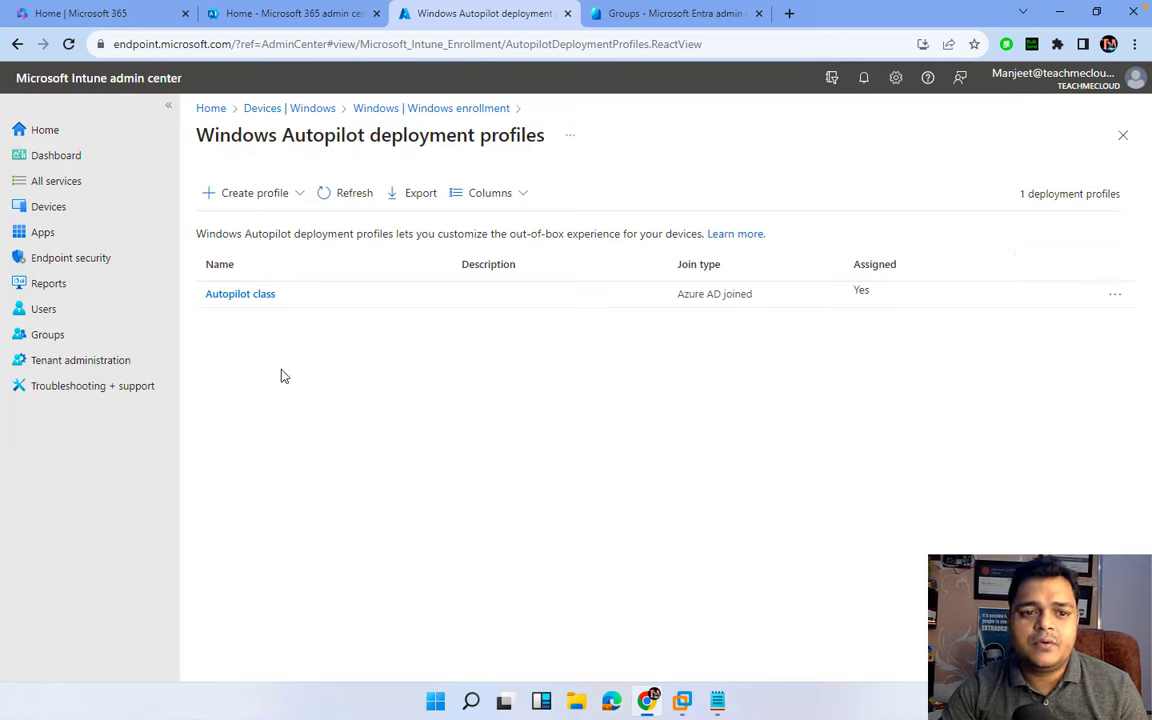
- Start a Windows PC deployment profile named classautopilot and continue to its out-of-box experience settings
click(247, 195)
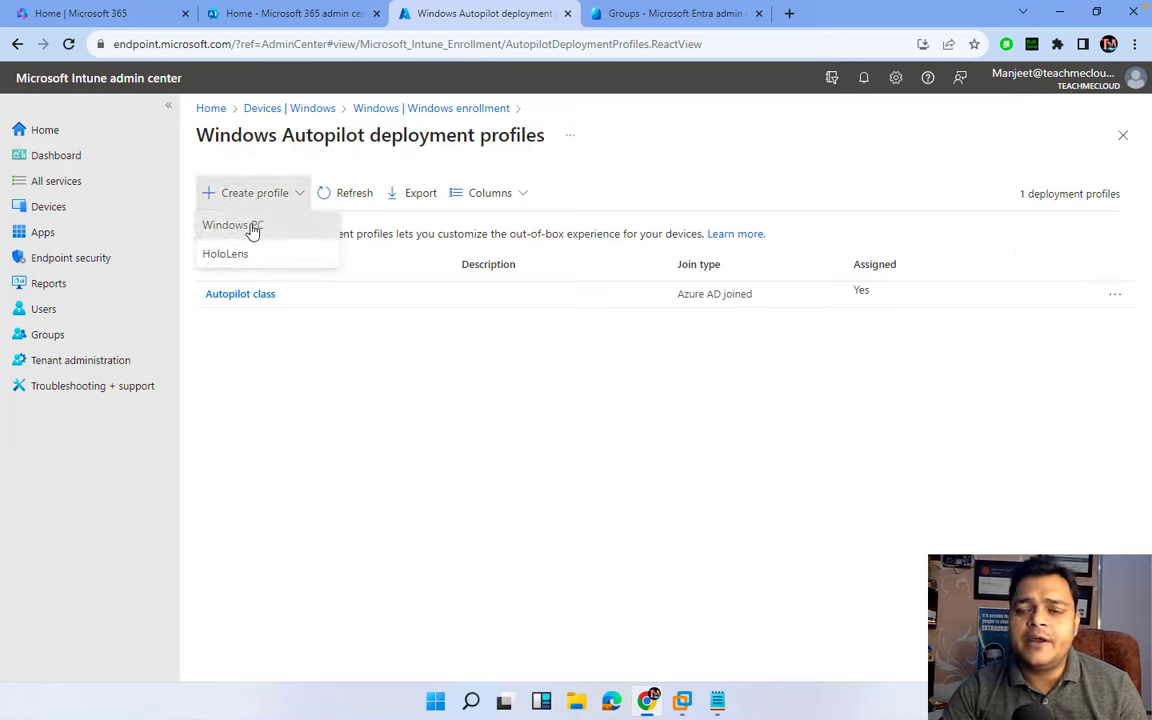
click(252, 228)
click(450, 231)
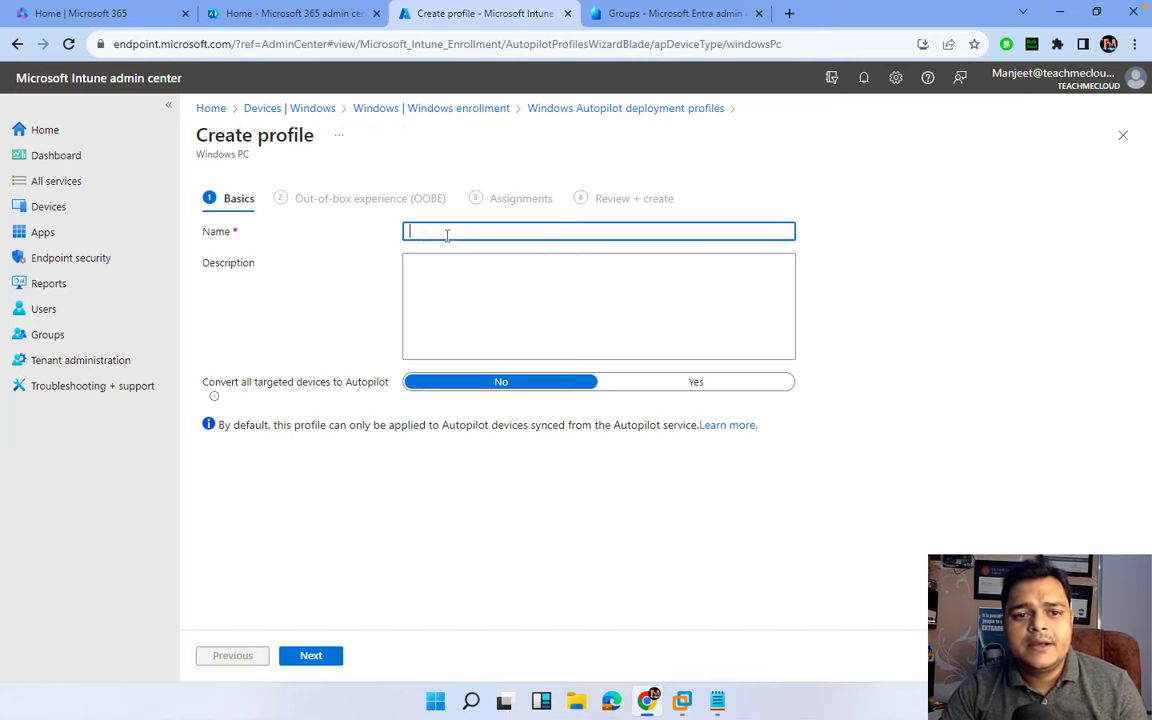
click(447, 233)
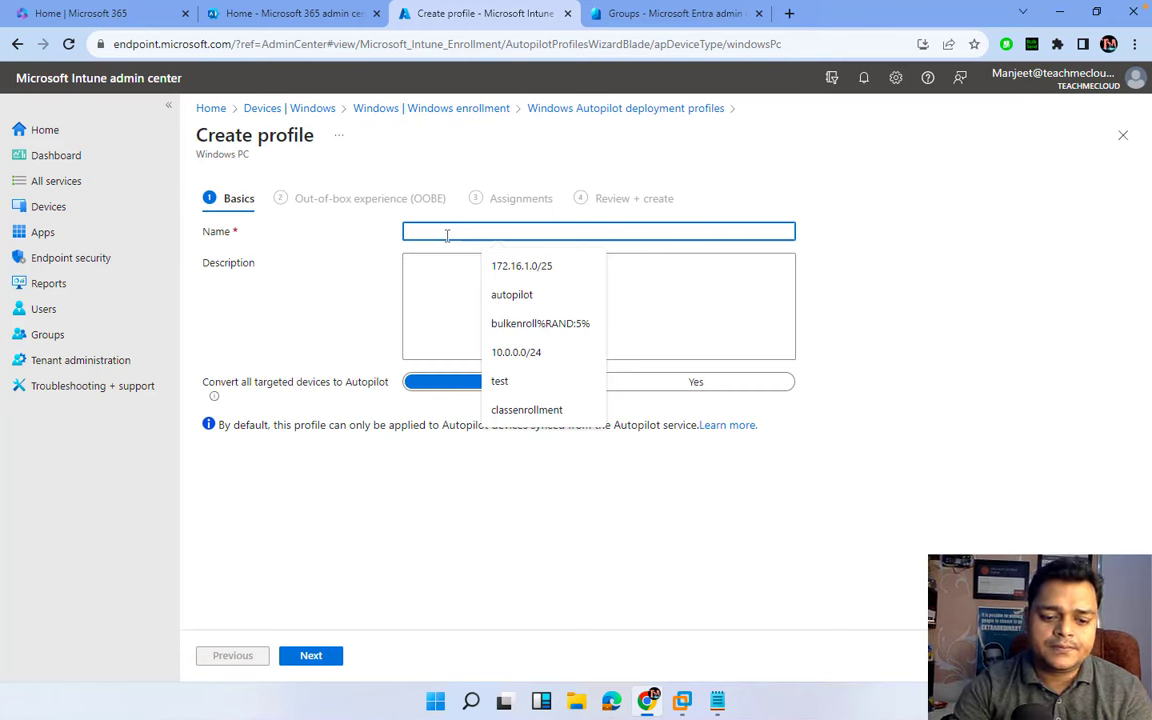
text(class-)
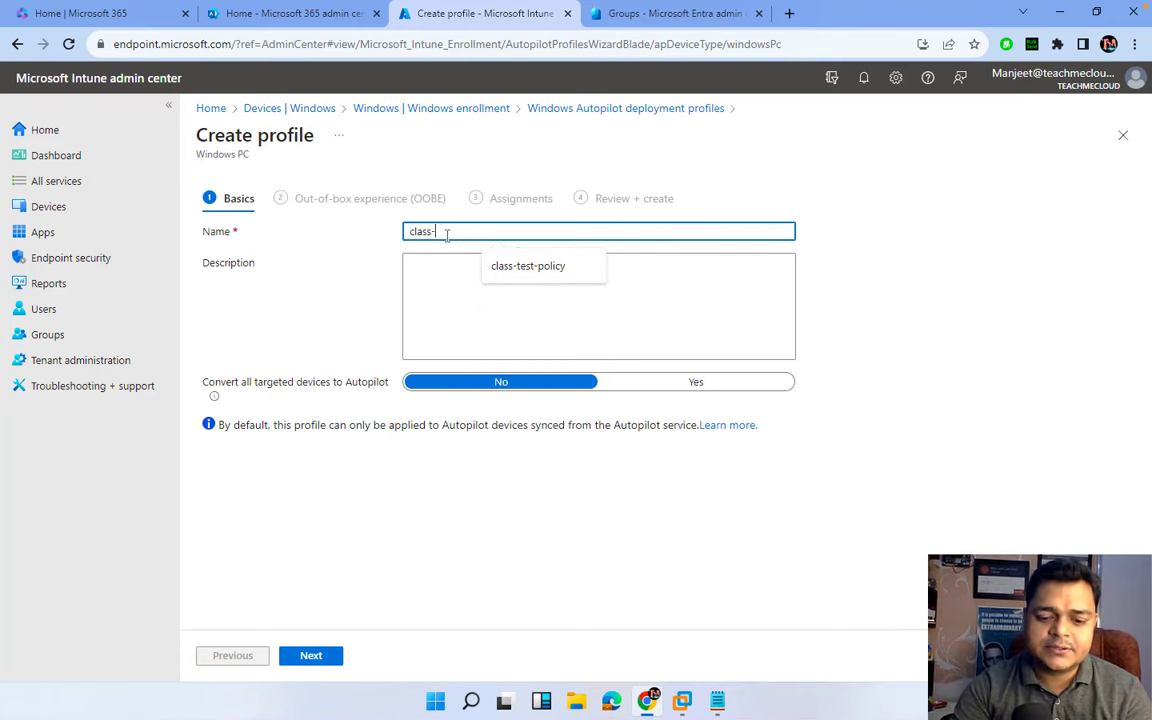
text(autopilot)
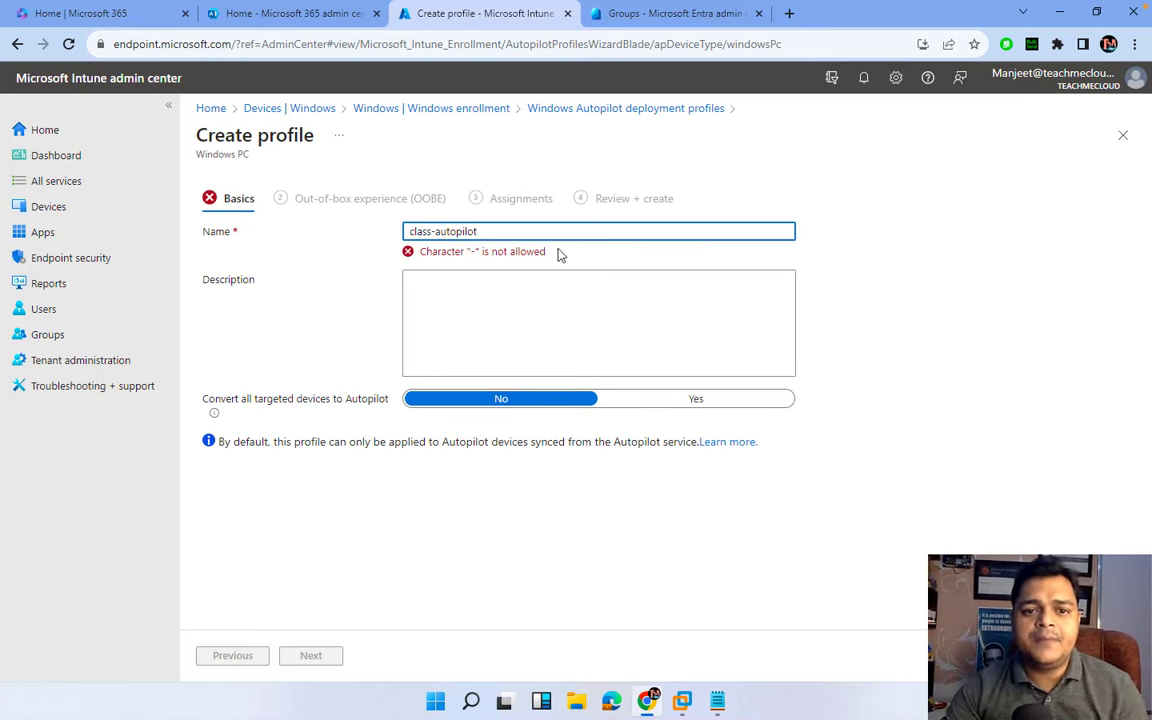
click(432, 230)
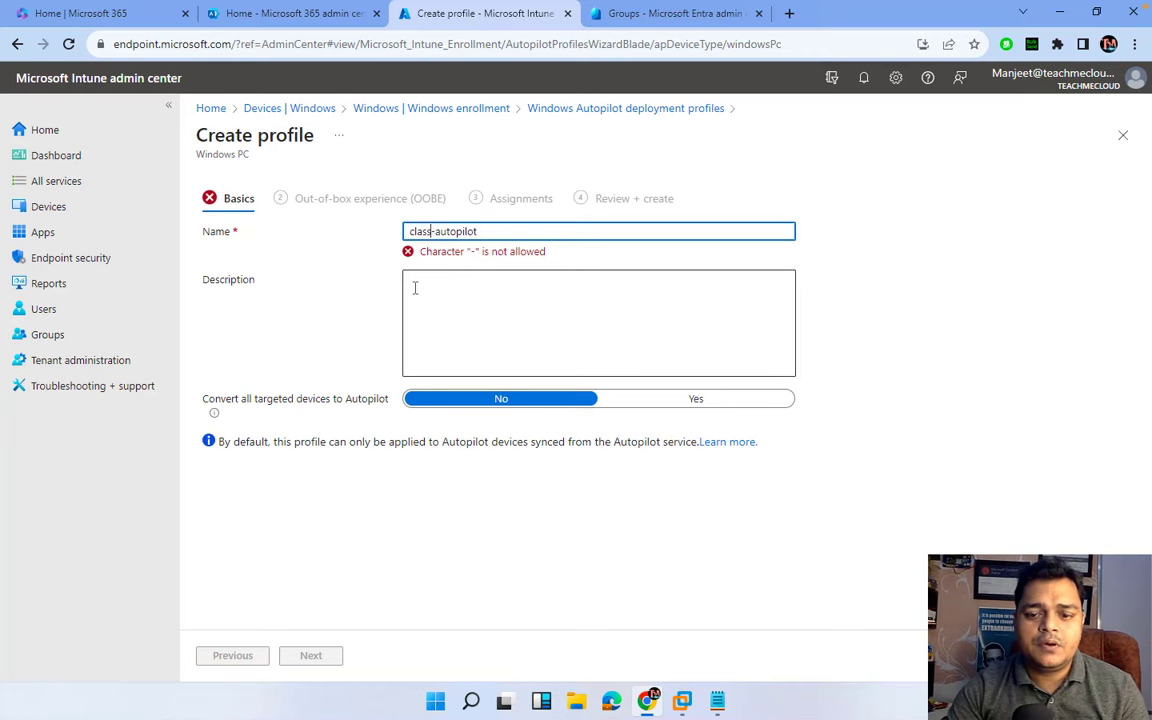
key(BackSpace)
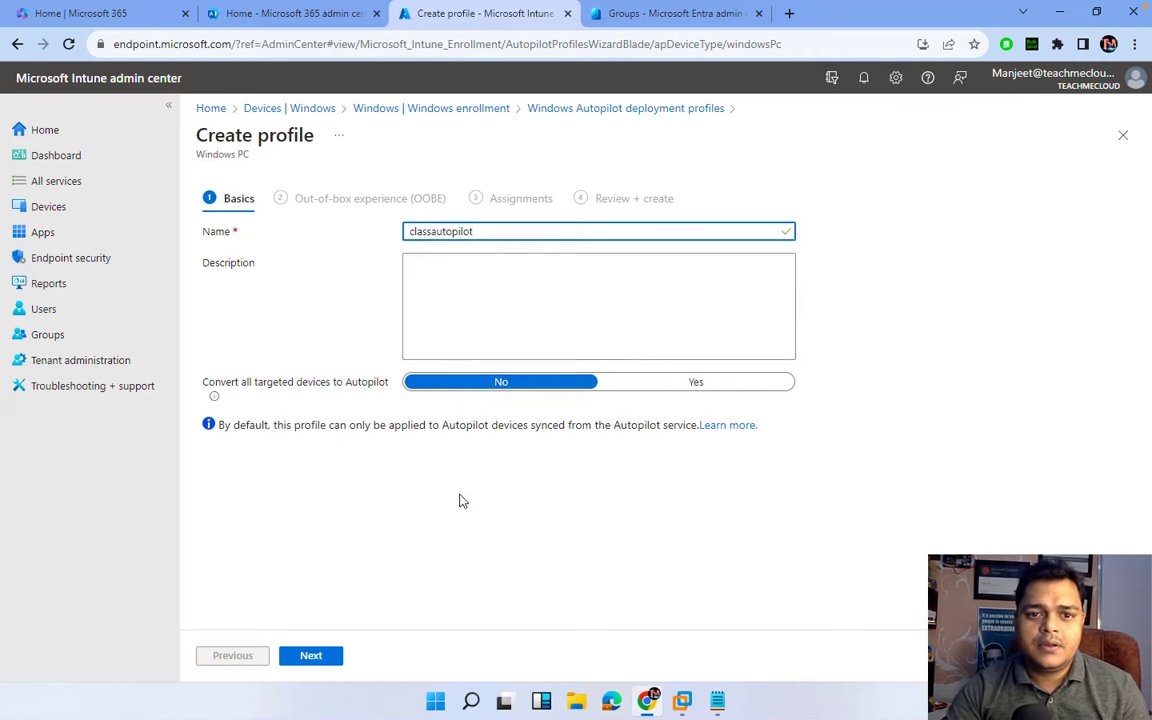
click(311, 656)
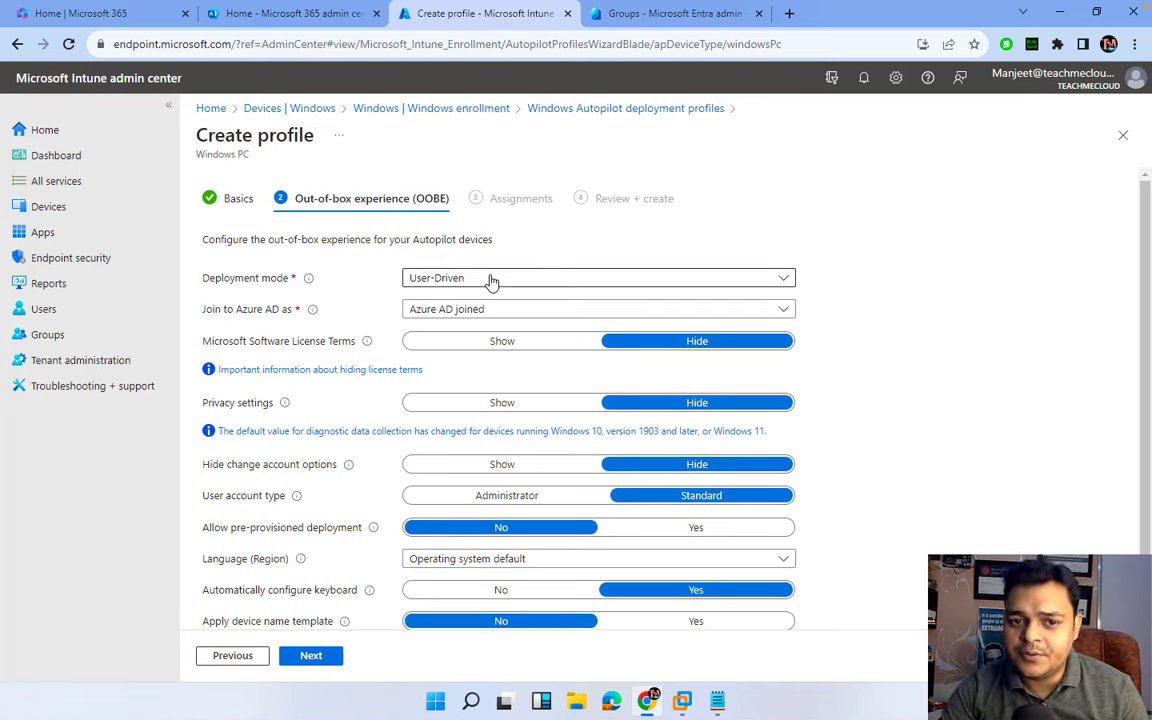
- Review the deployment mode choices, and set the profile's Azure AD join type to Hybrid Azure AD joined
click(489, 281)
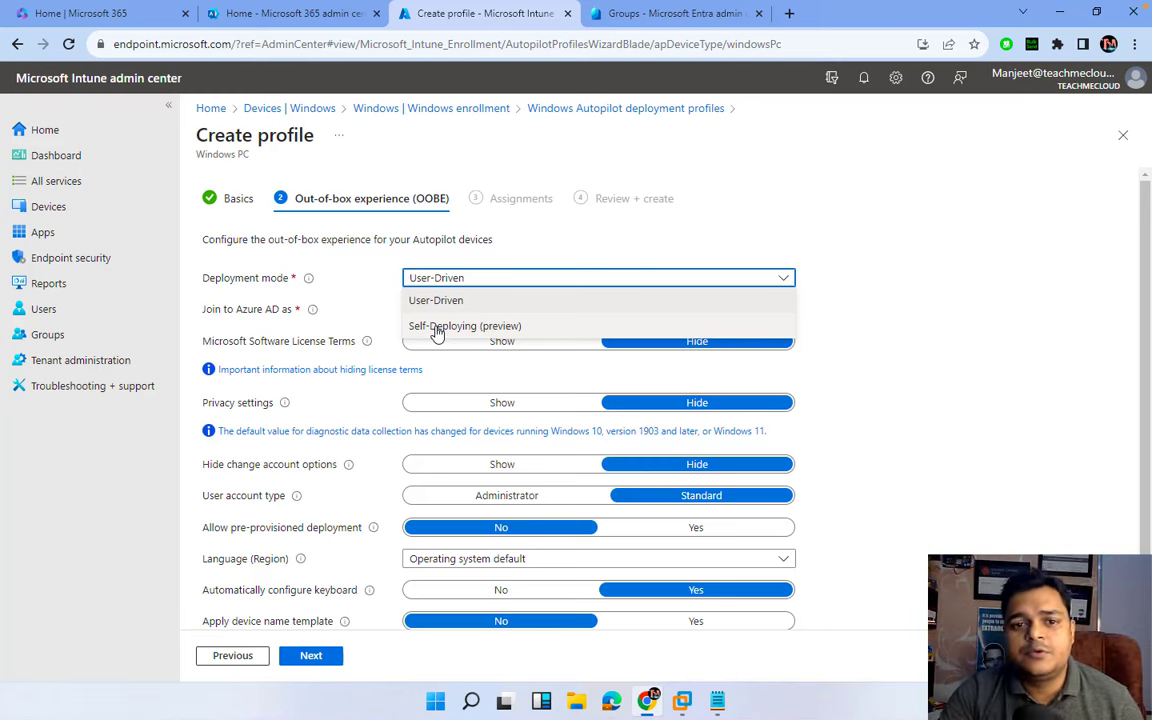
click(820, 206)
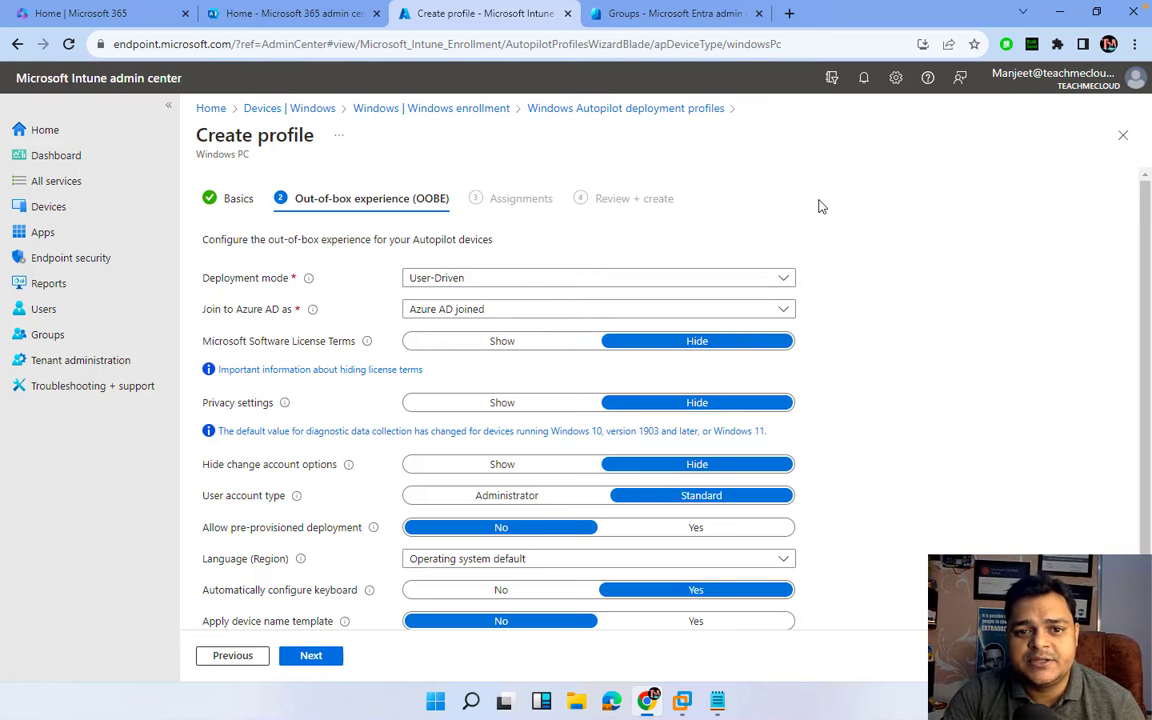
click(550, 309)
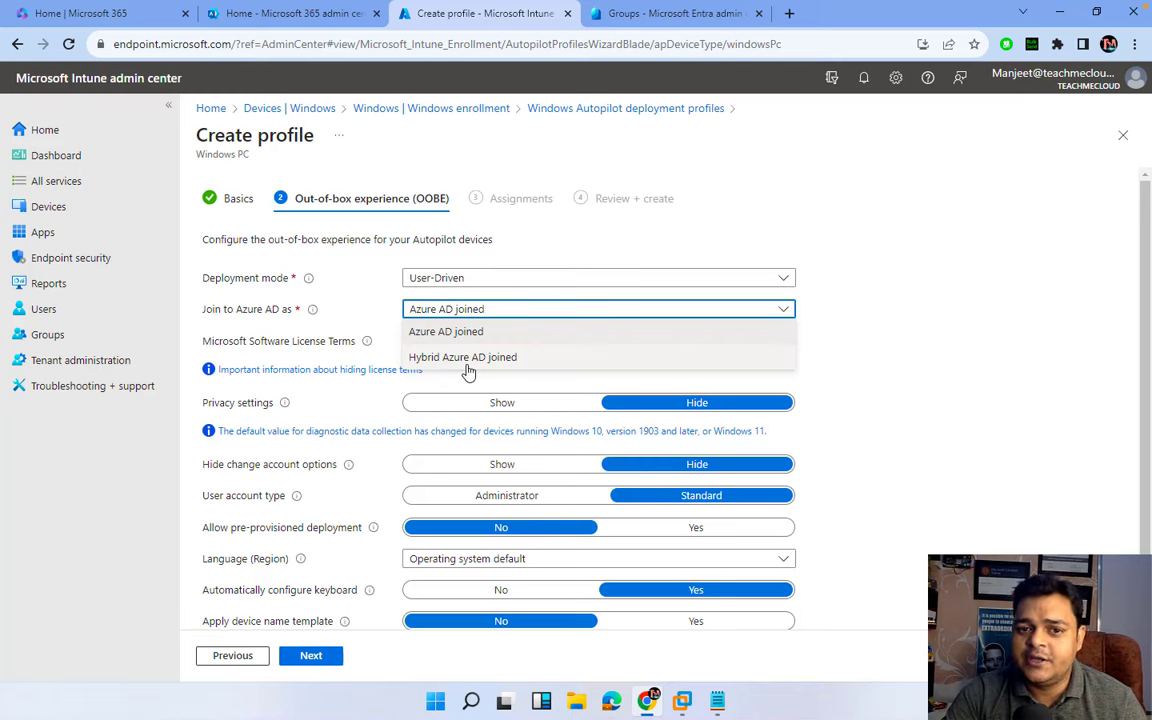
click(862, 235)
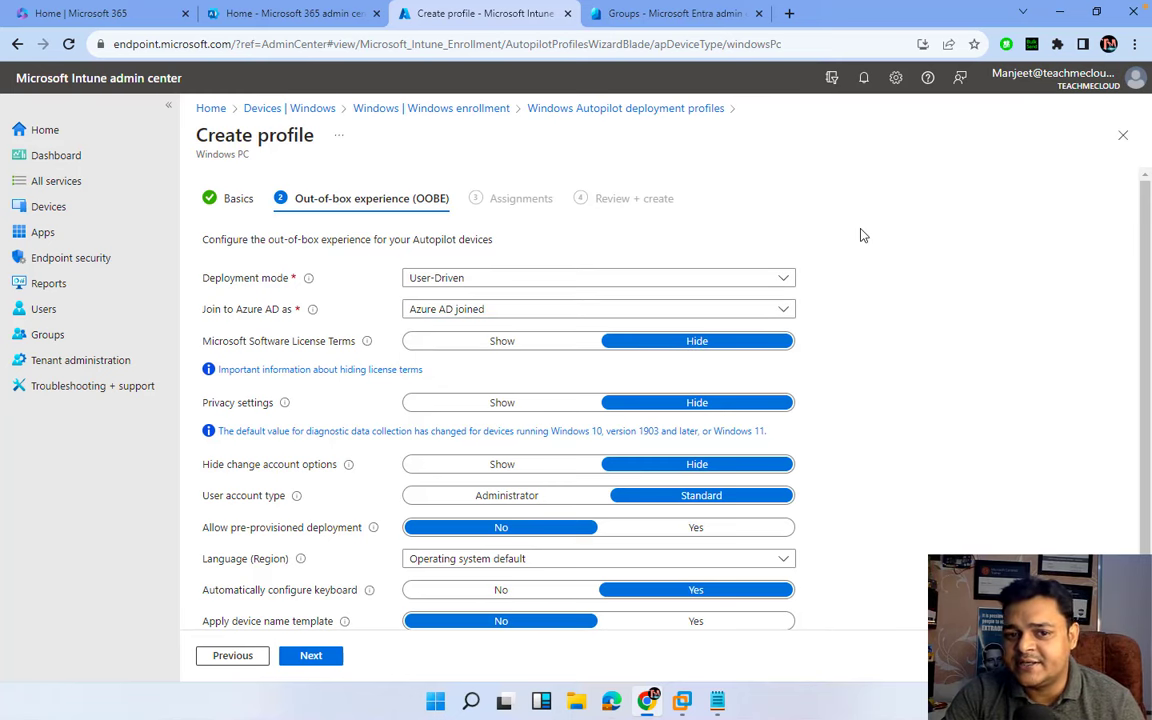
click(459, 312)
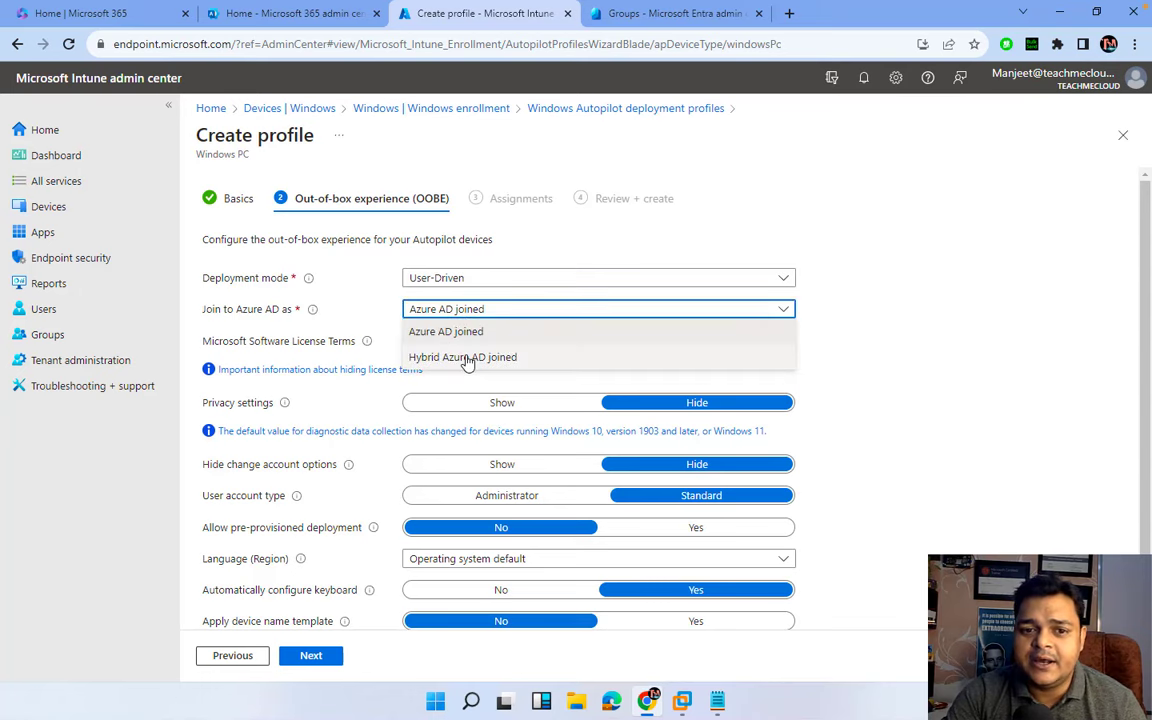
click(464, 352)
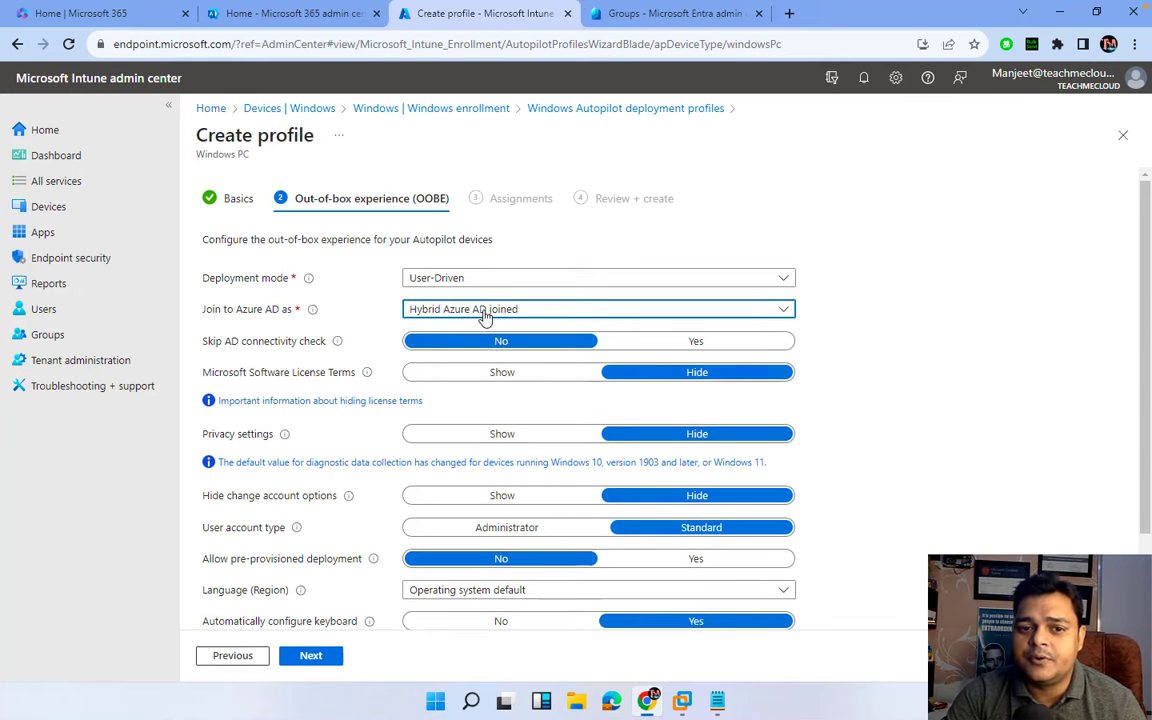
- Set the profile to Azure AD joined with the Administrator user account type, and continue to its group assignments
click(484, 312)
click(466, 332)
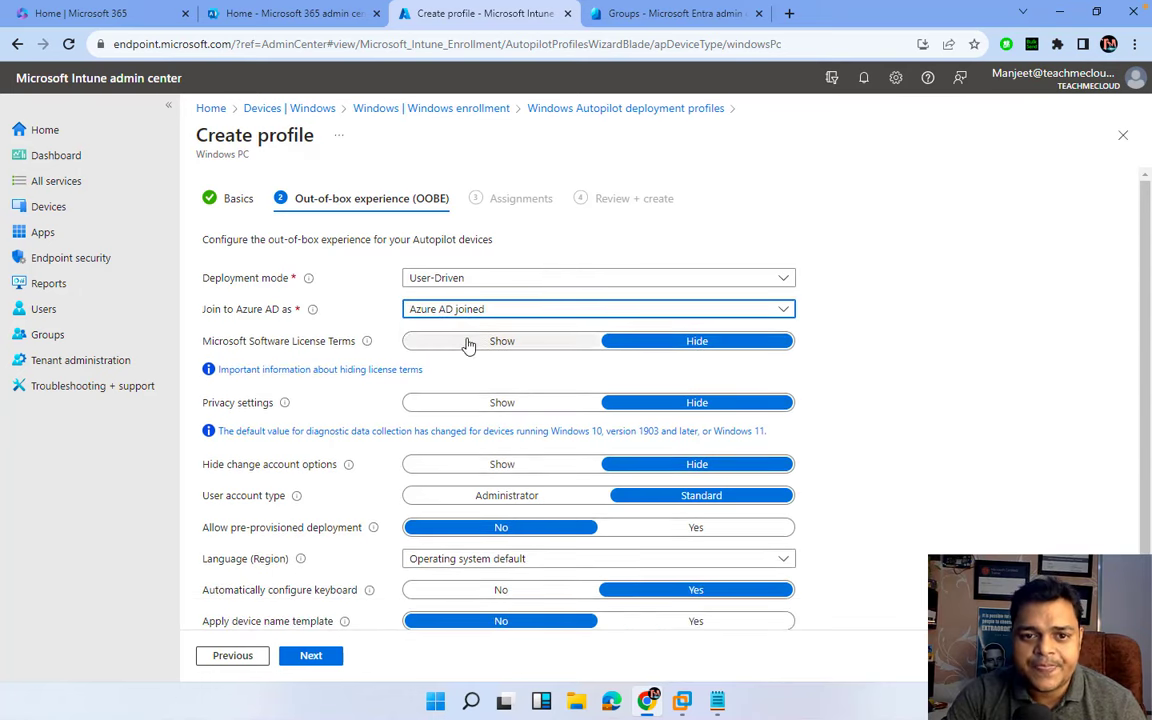
scroll(530, 437, down, 1)
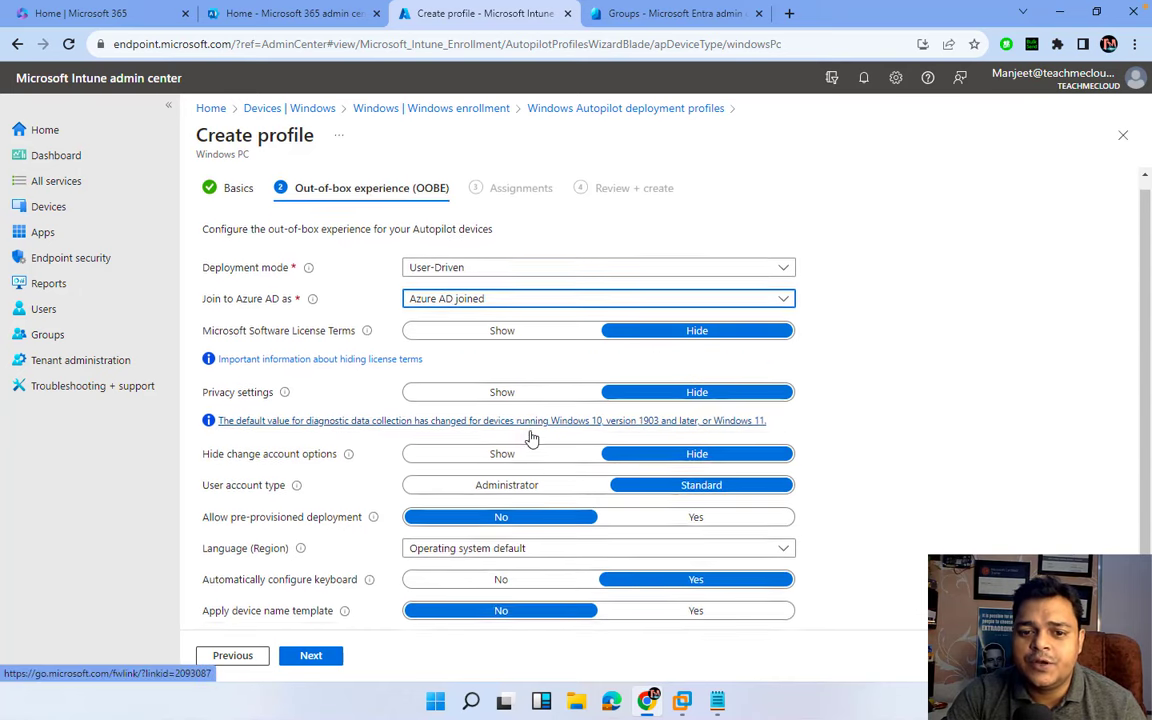
click(505, 458)
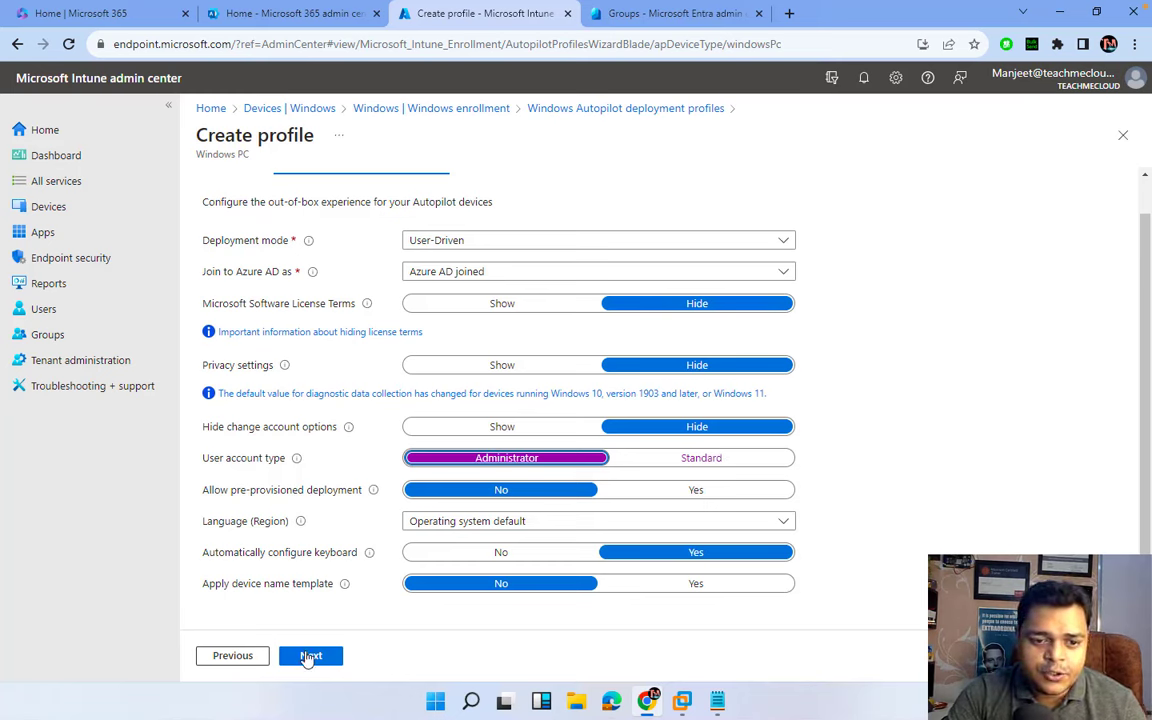
click(309, 657)
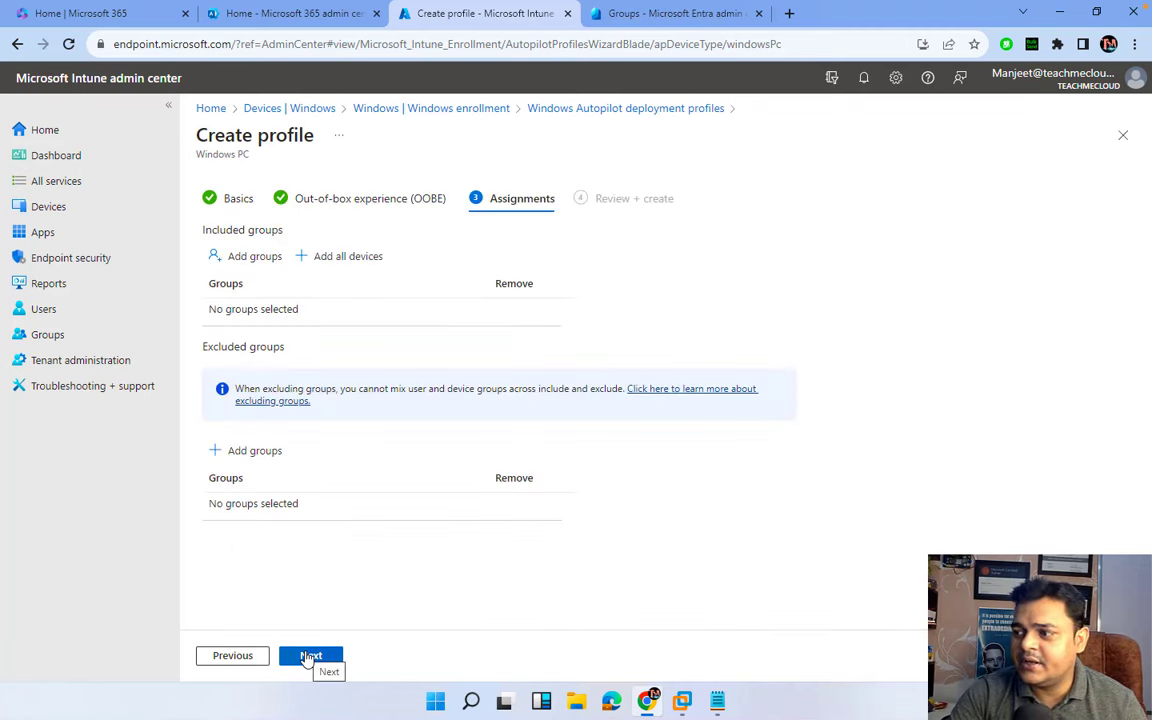
key(ctrl+Left)
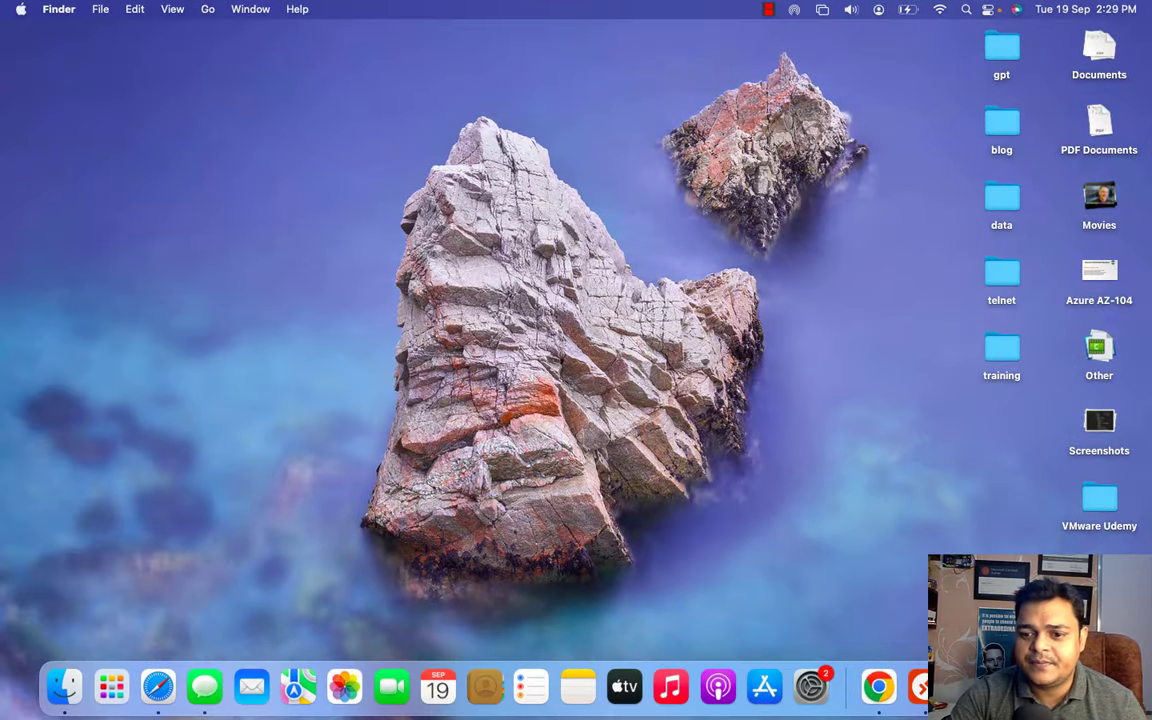
click(994, 9)
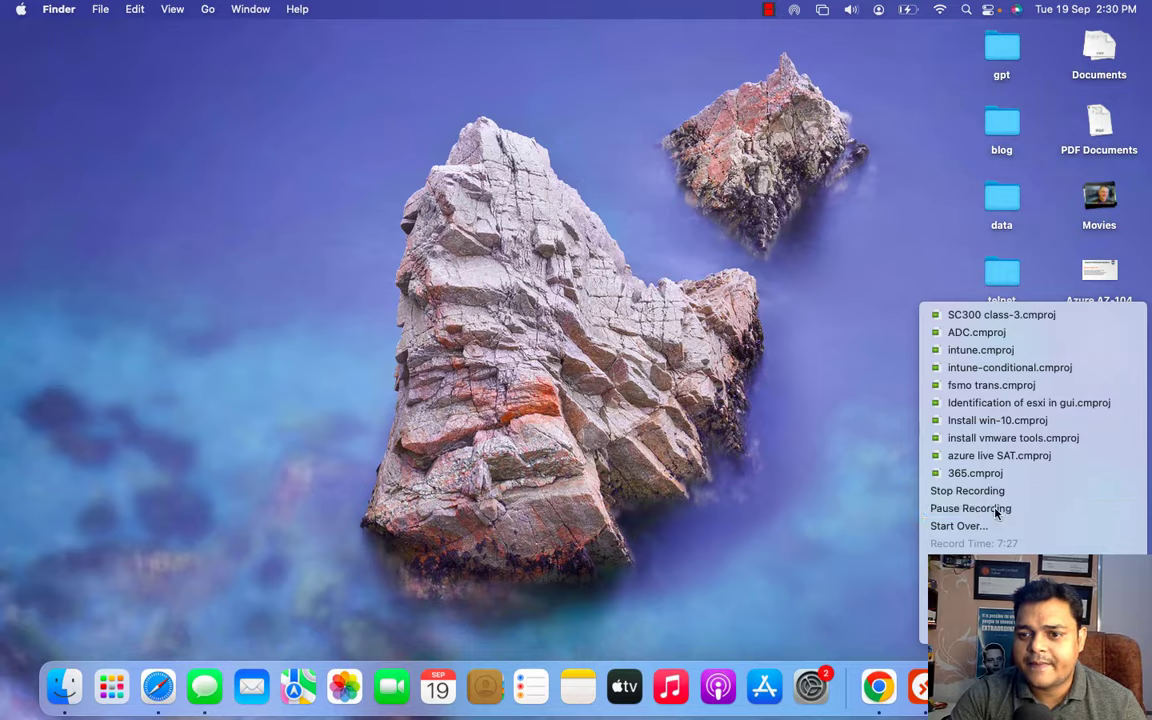
click(995, 508)
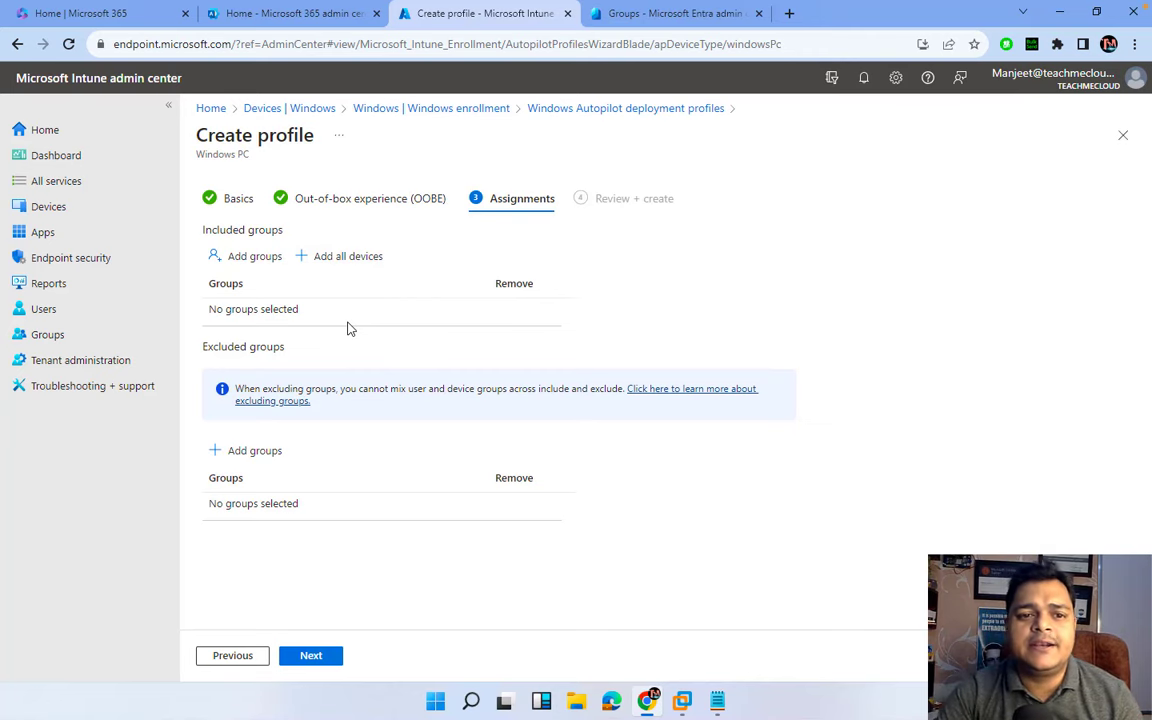
- Create the classautopilot profile without any group assignments, and refresh the deployment profiles list
click(318, 656)
scroll(391, 406, down, 1)
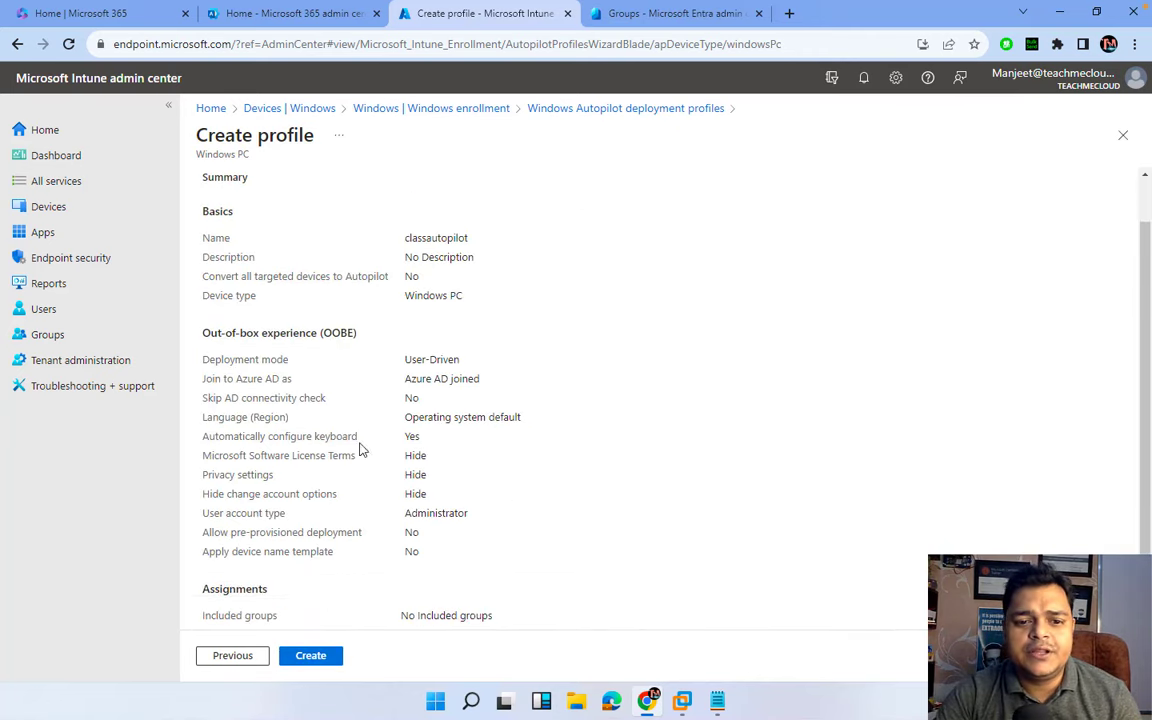
scroll(330, 537, down, 1)
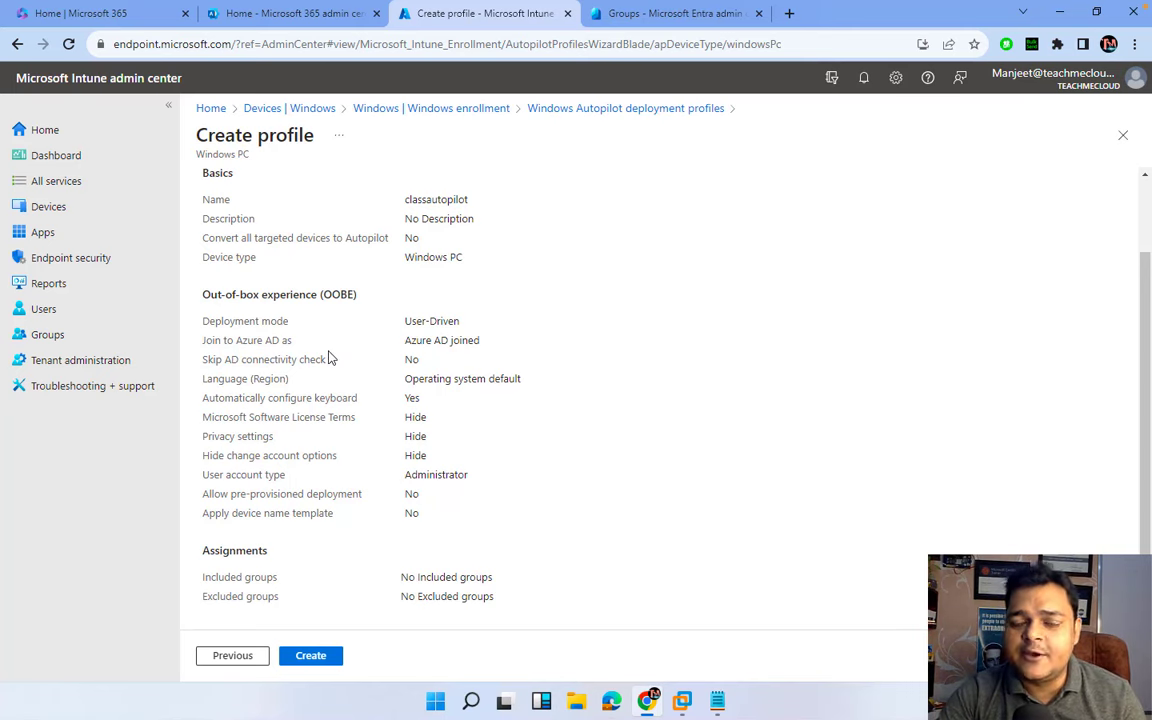
click(322, 655)
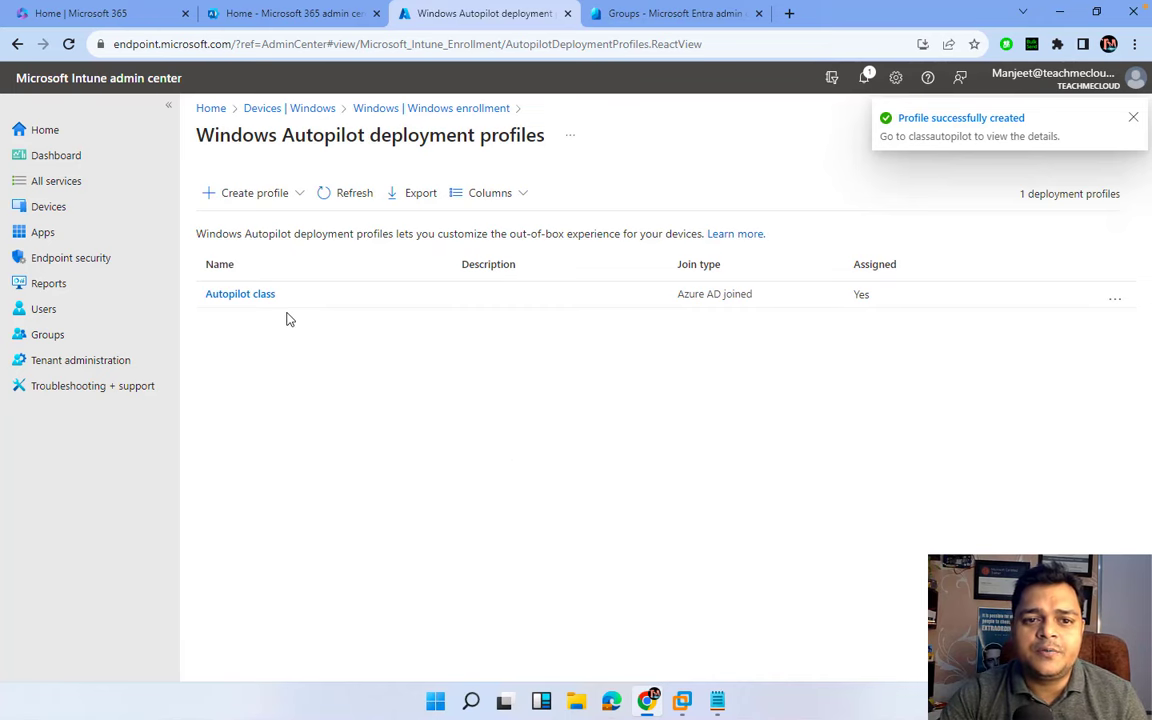
click(336, 193)
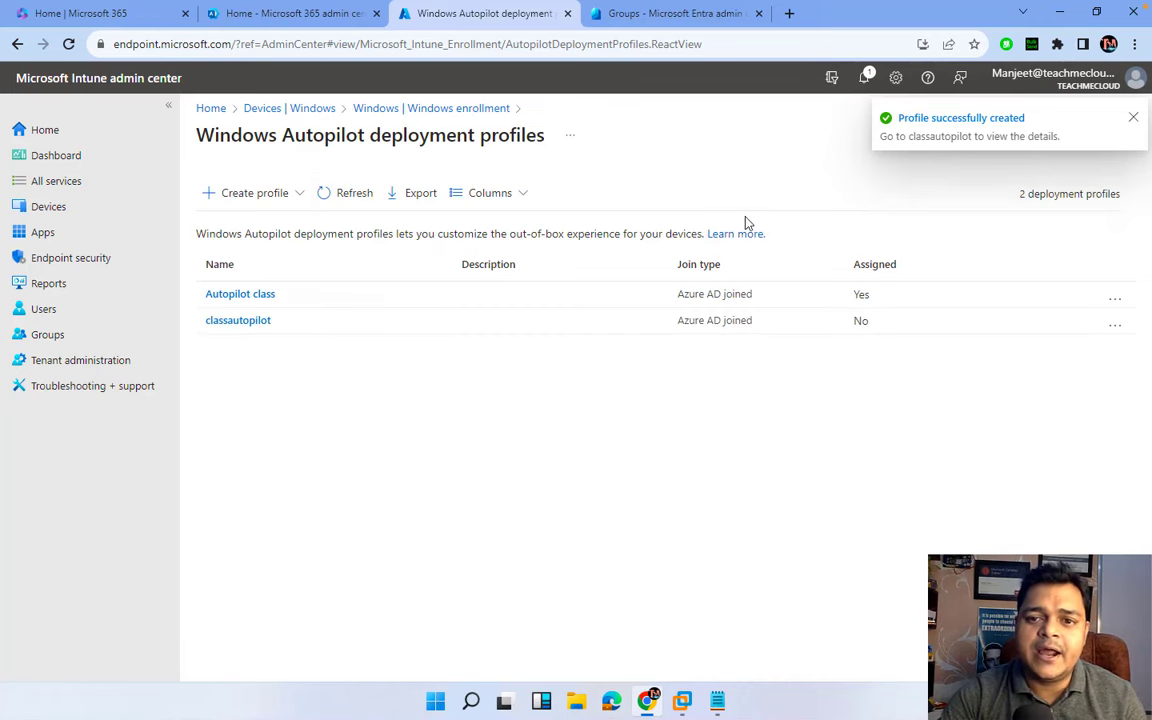
click(1134, 118)
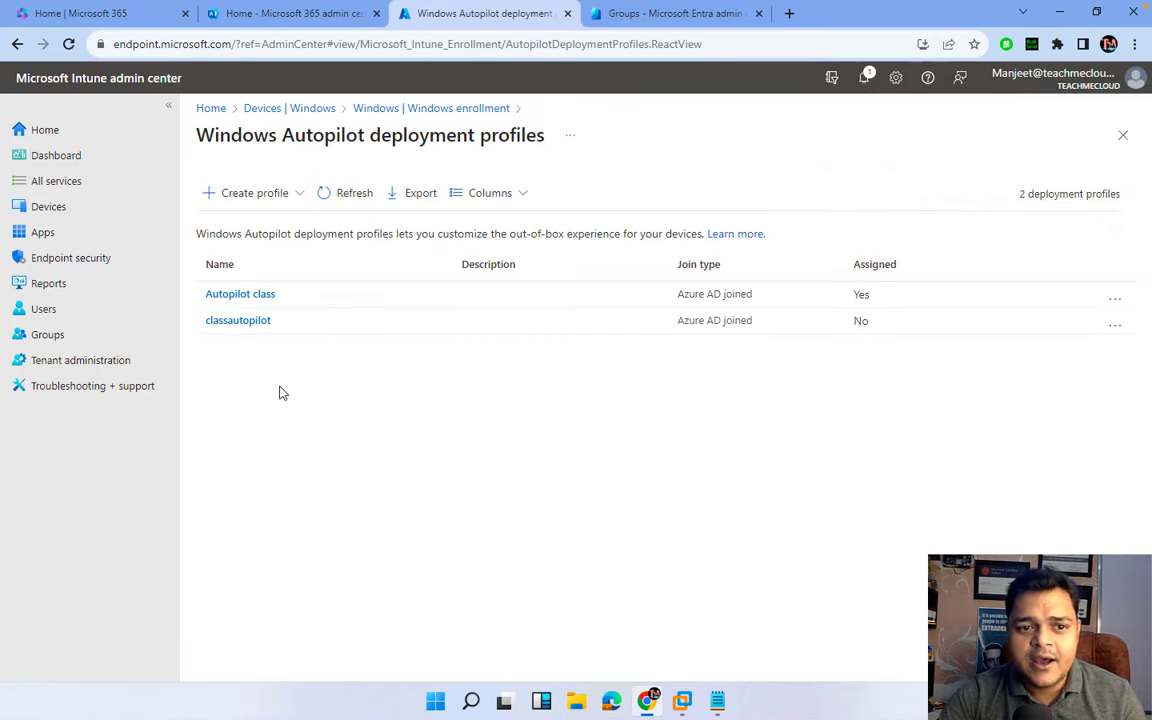
- Check the classautopilot profile's assigned devices, and save the profile with autopilot-grp as an included group
click(232, 322)
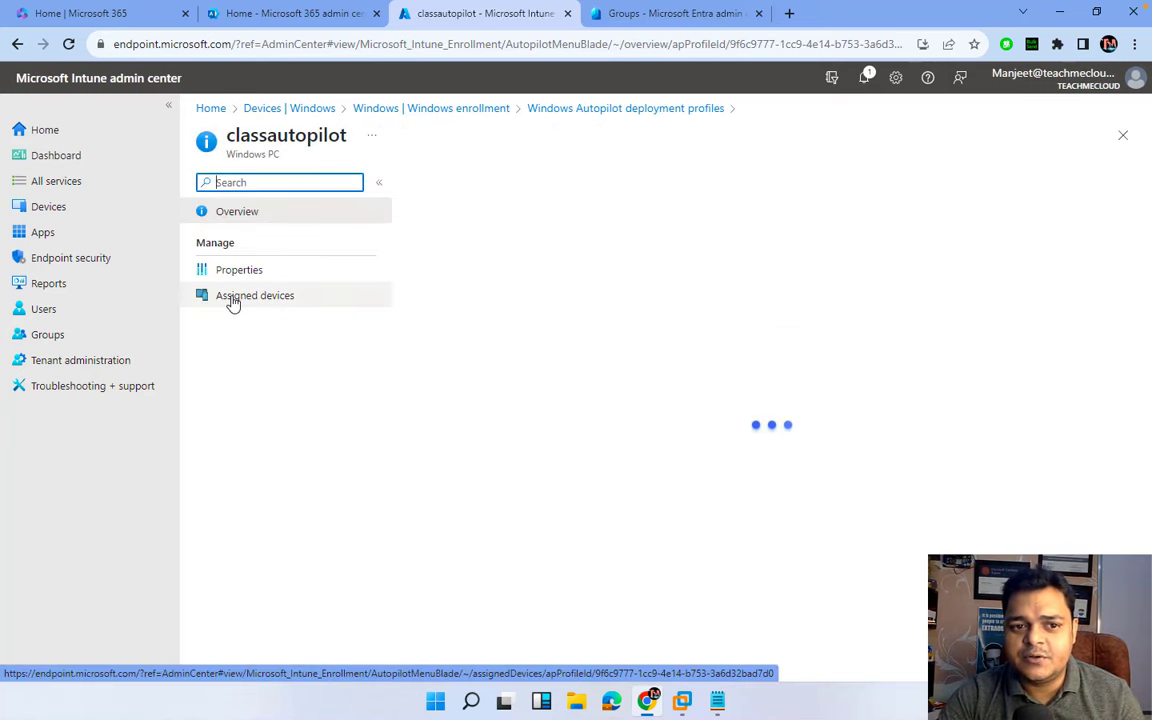
click(233, 300)
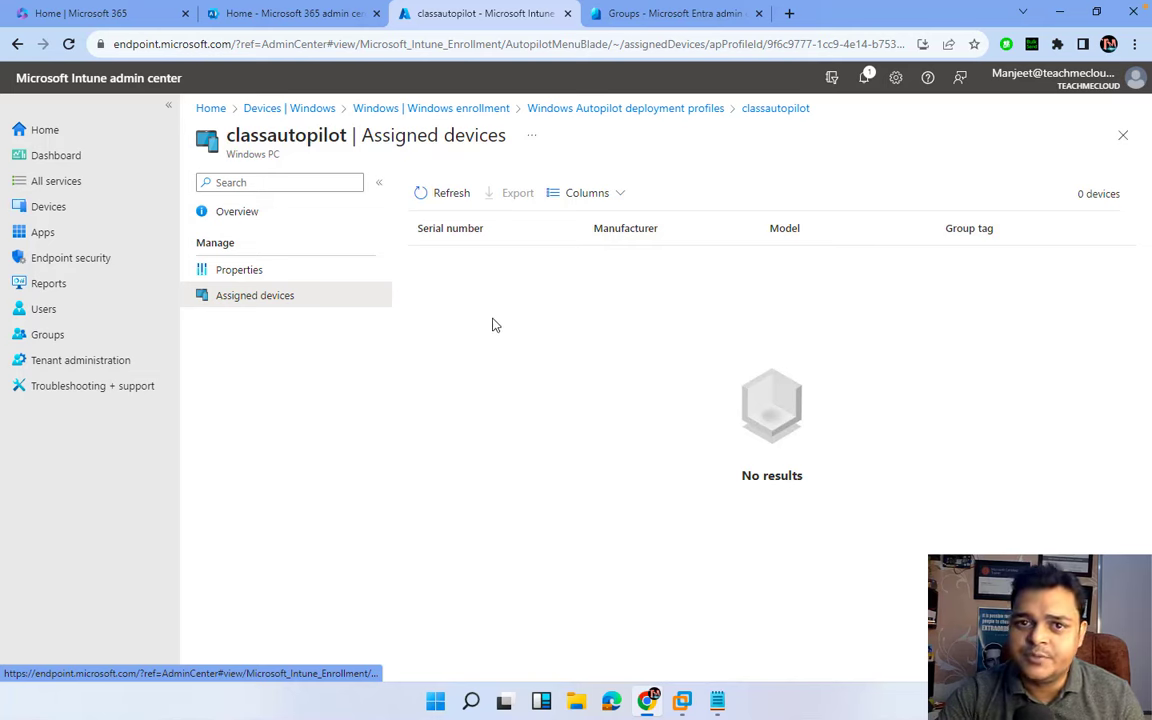
click(227, 279)
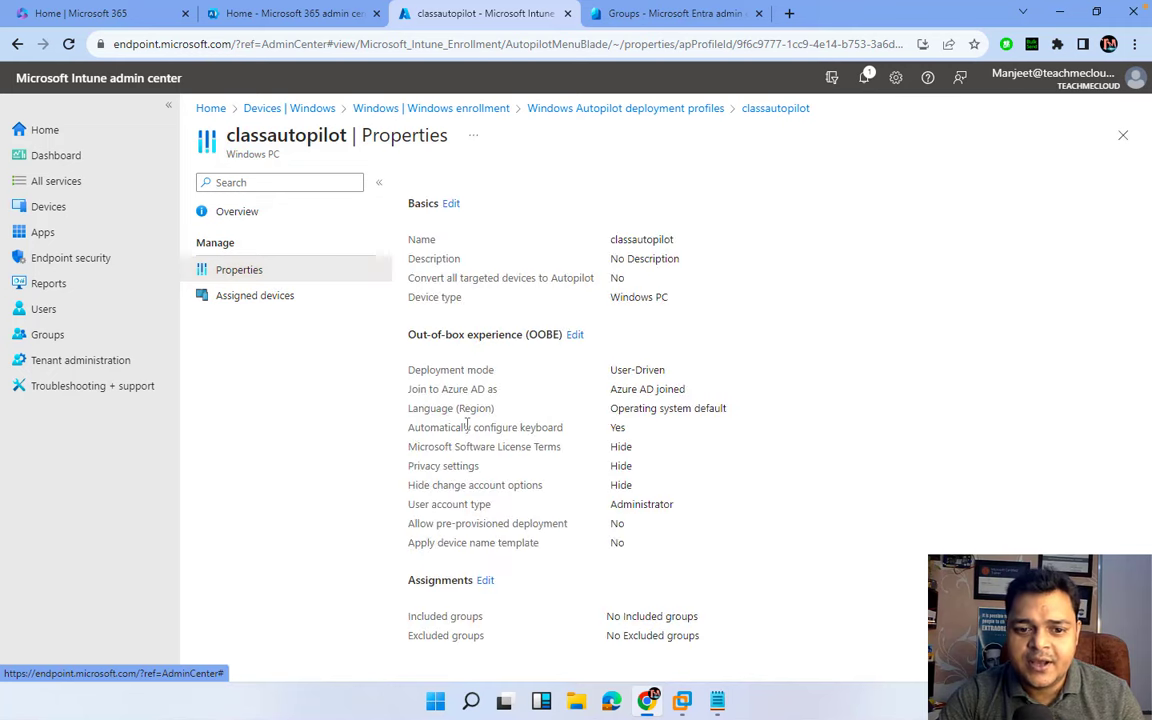
click(485, 582)
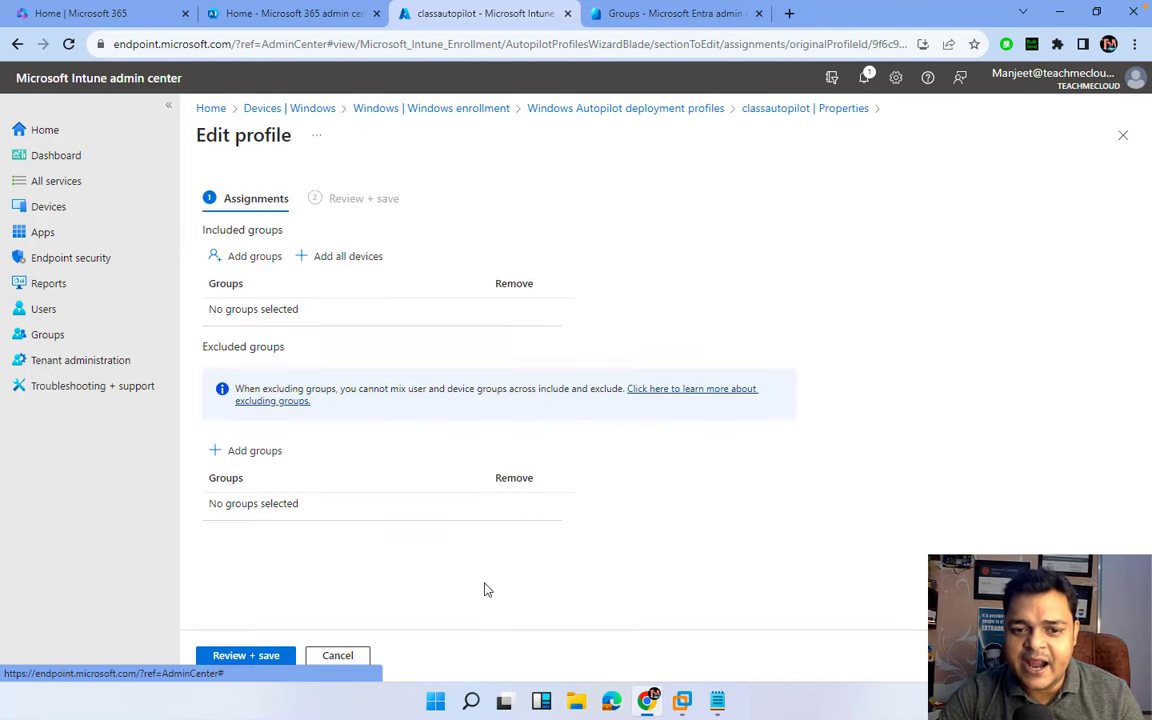
click(247, 258)
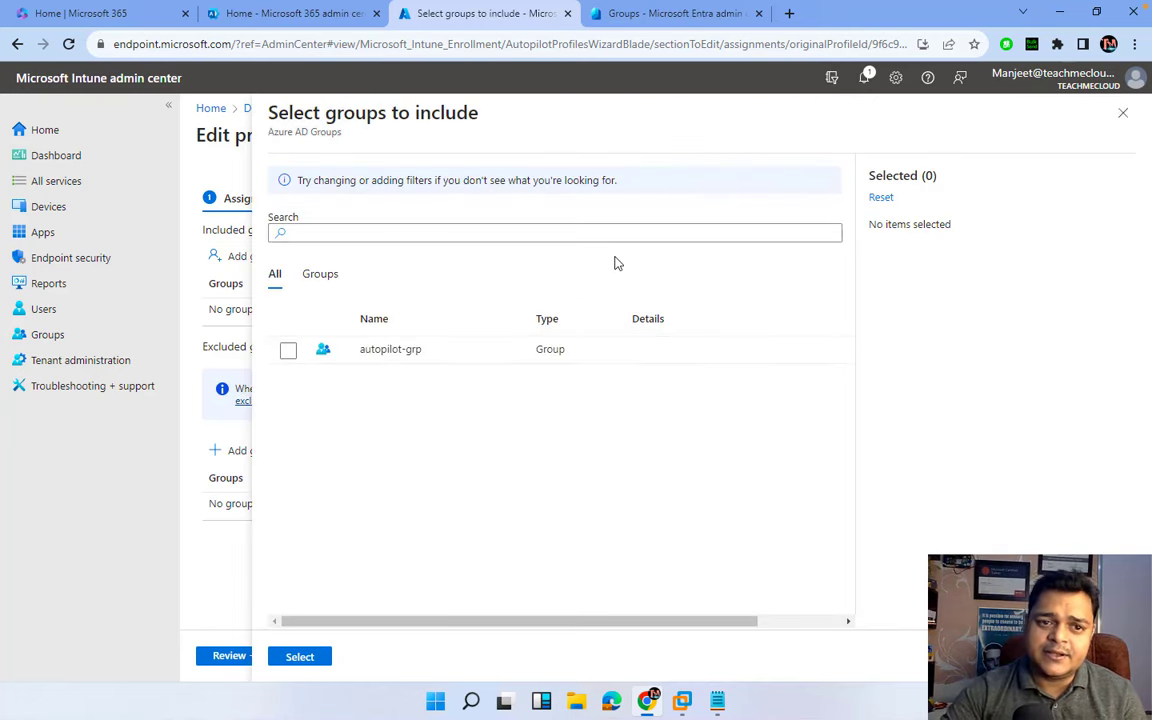
click(398, 352)
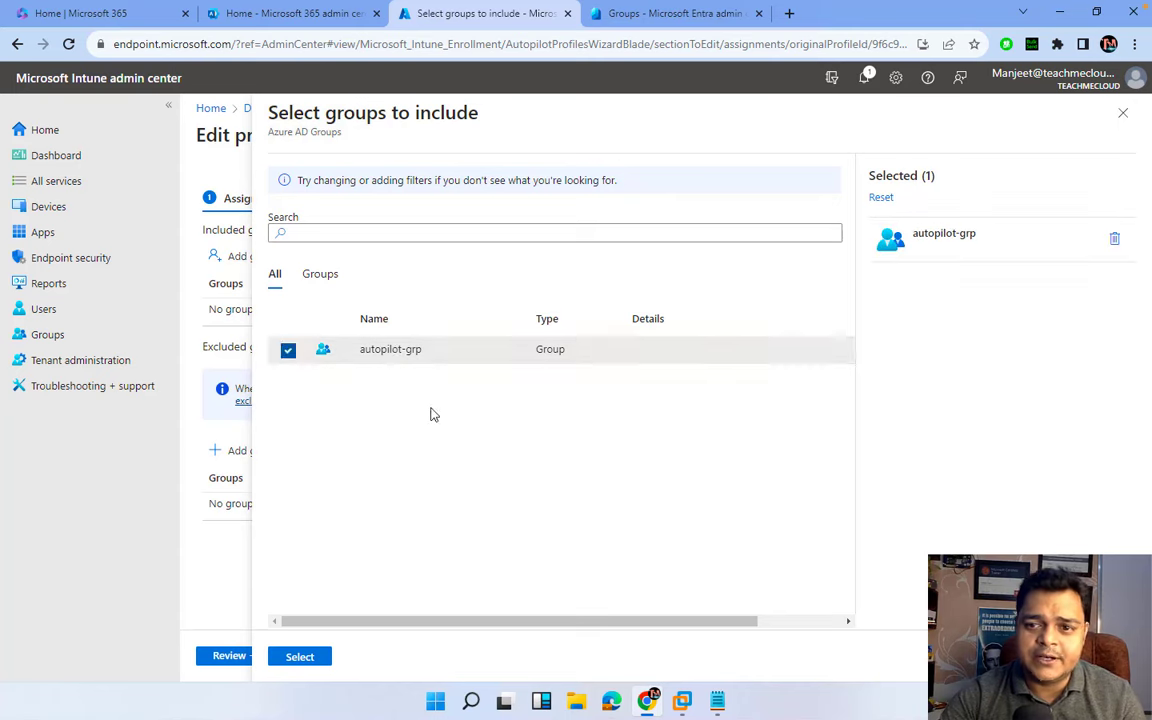
click(307, 658)
click(249, 657)
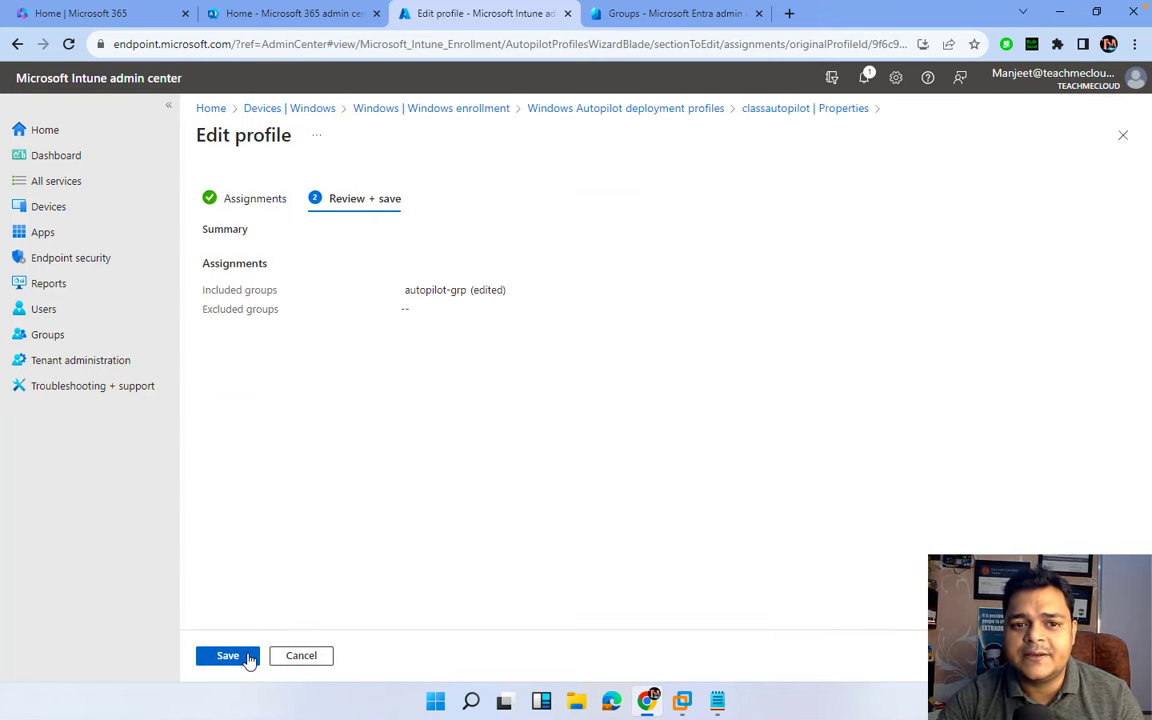
click(227, 657)
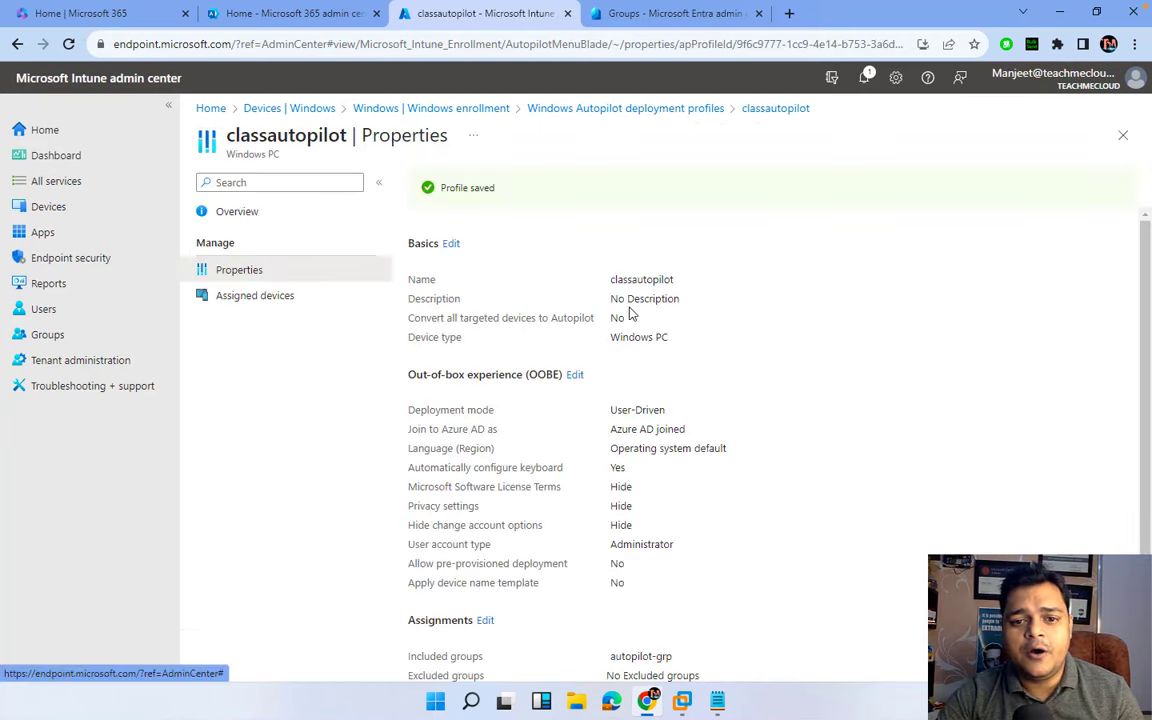
scroll(621, 428, down, 1)
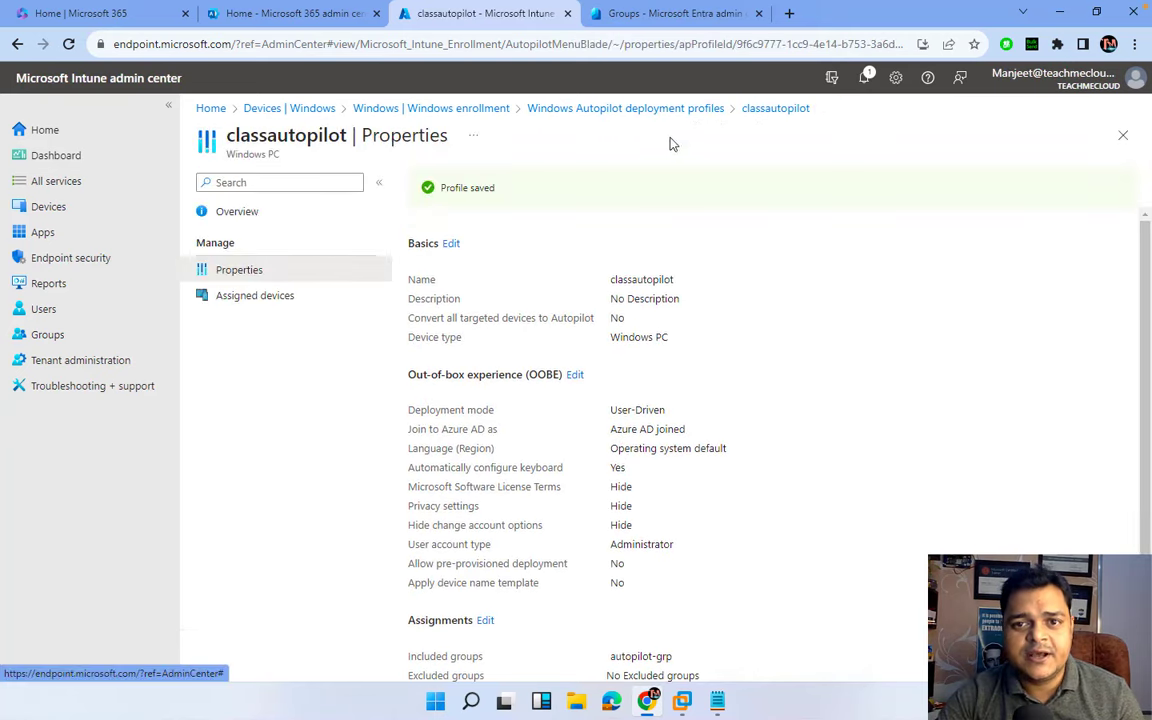
- Return to Windows enrollment and open the Windows Autopilot devices page for importing devices
click(650, 110)
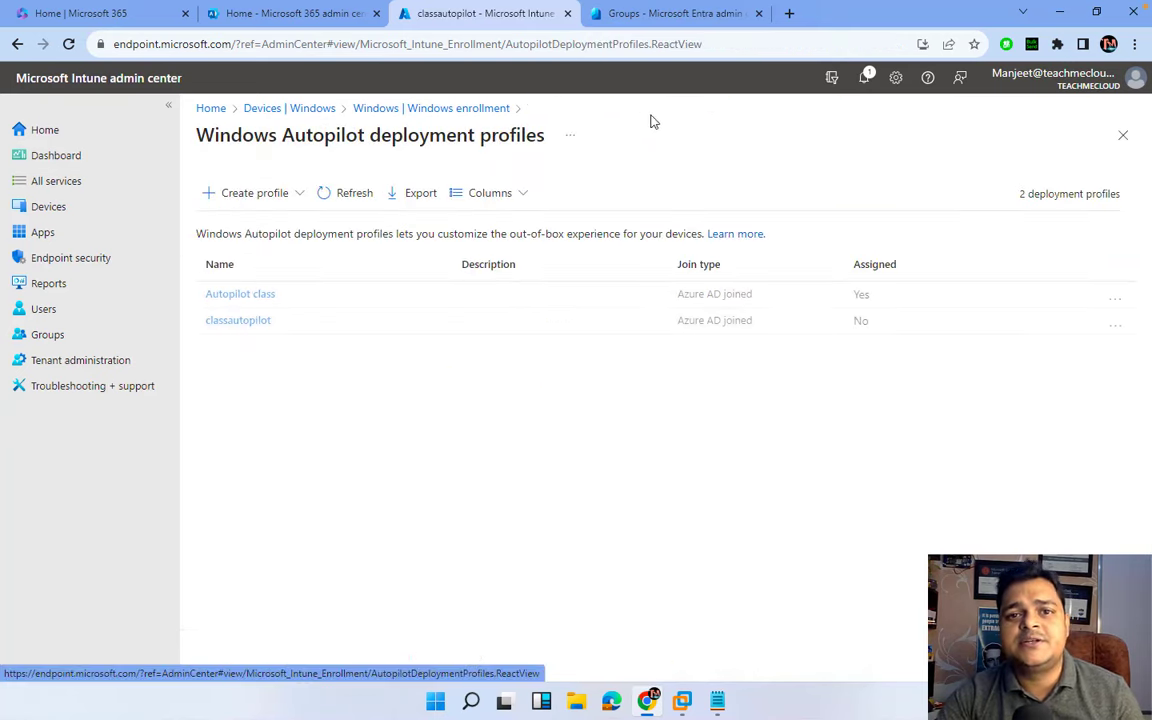
click(431, 112)
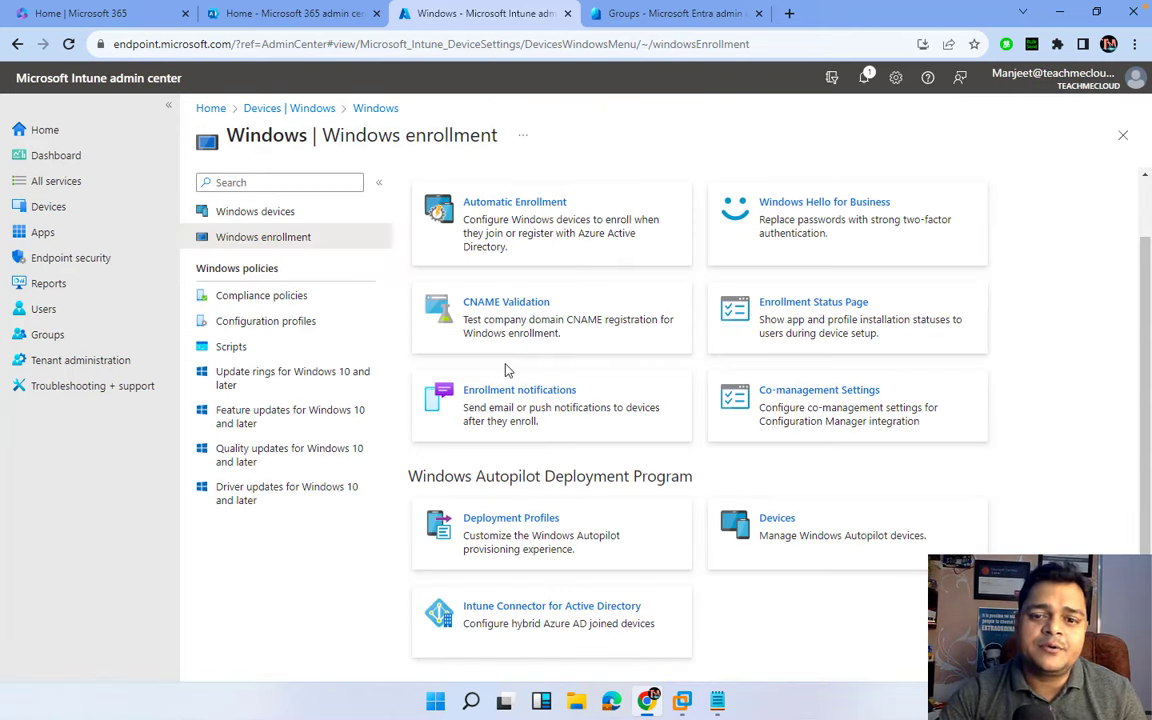
click(776, 519)
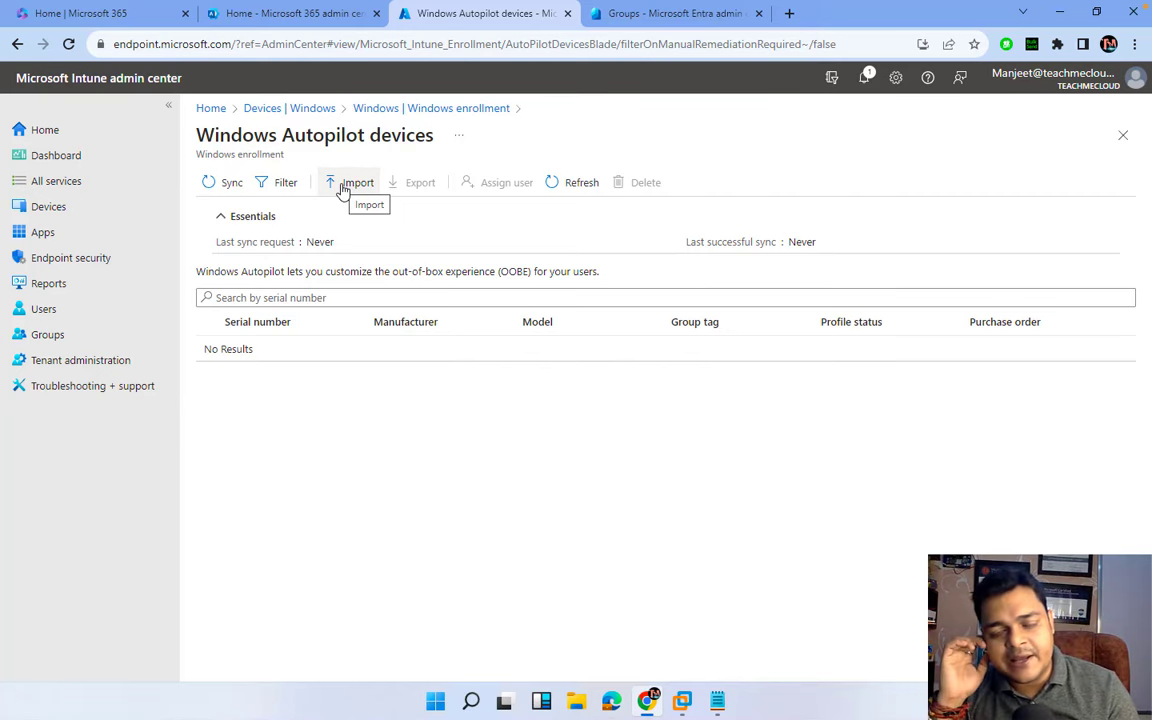
- Switch to the Intune Autopilot notes in Notepad and copy the whole block of PowerShell commands
click(1061, 15)
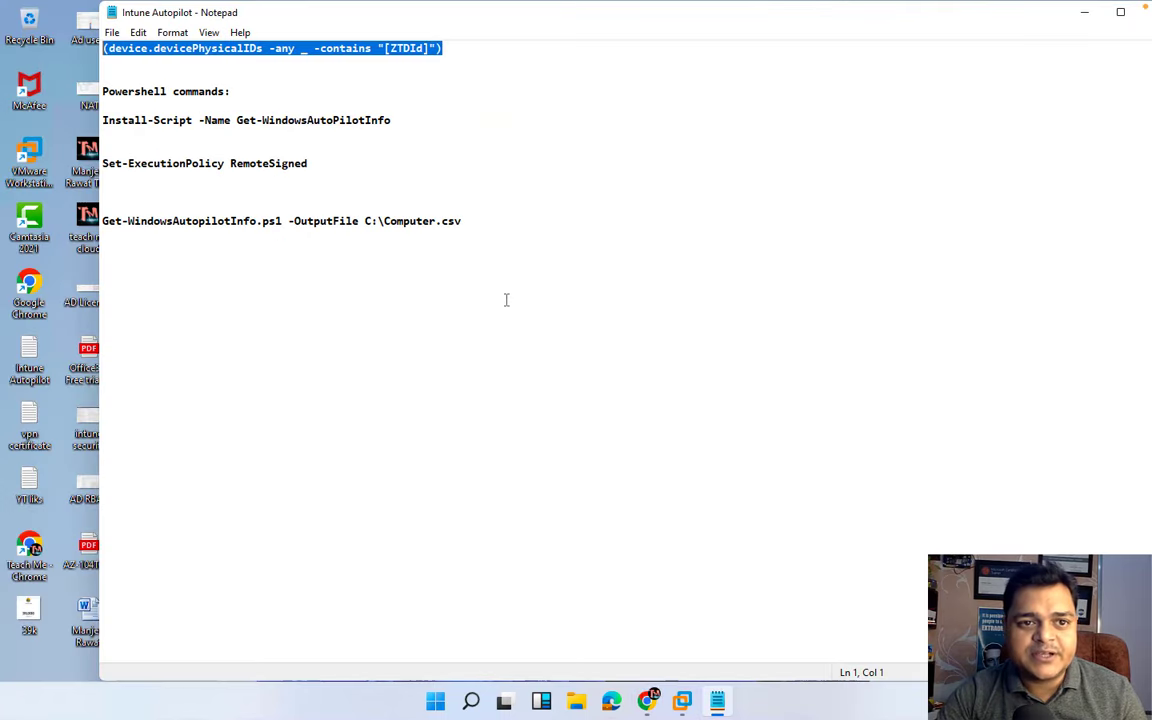
drag(462, 250, 93, 89)
right_click(120, 91)
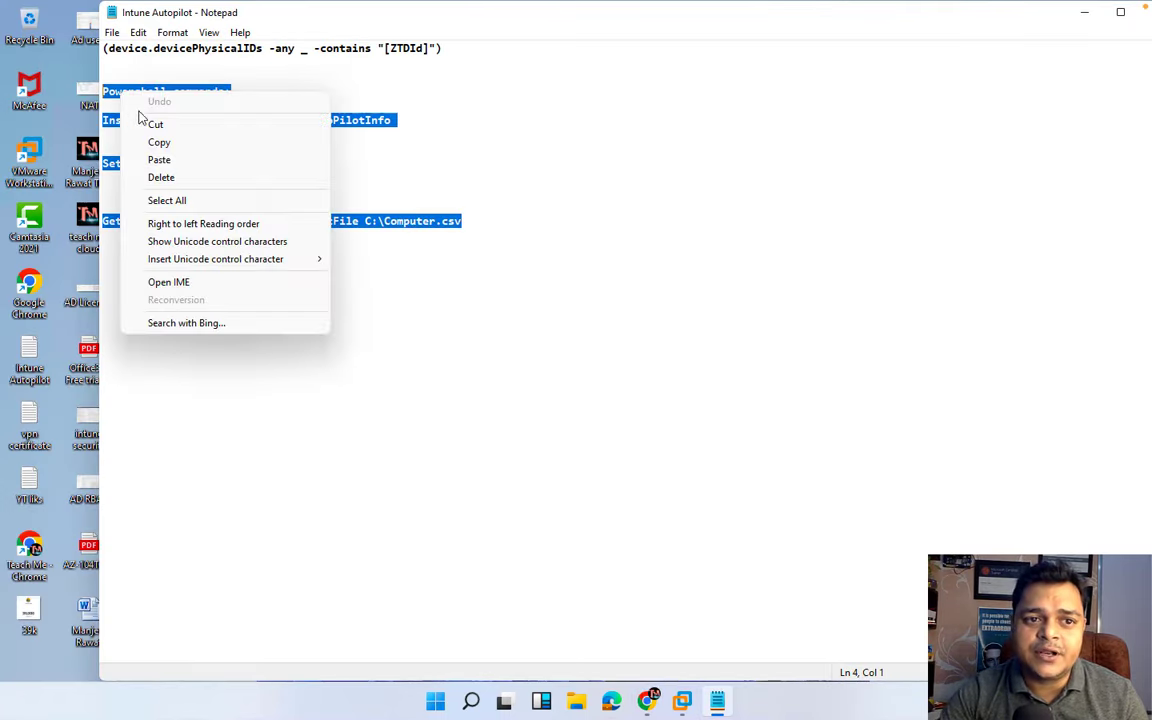
click(158, 141)
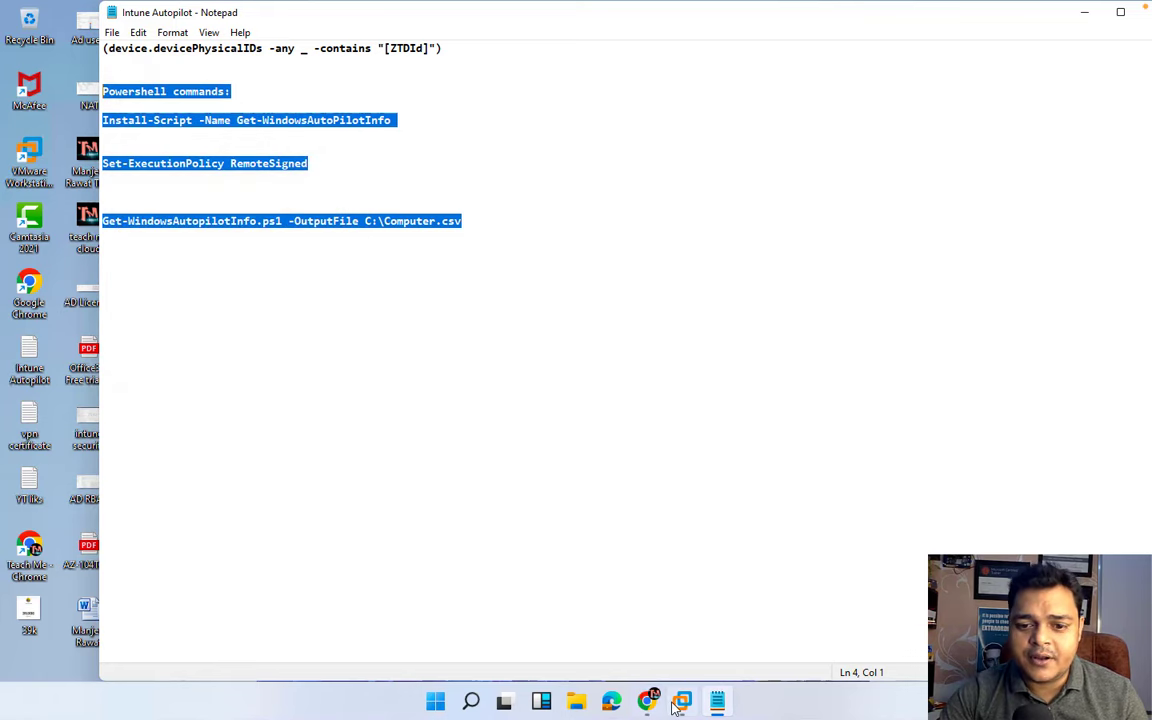
- Switch to the Windows 10 x64 virtual machine in VMware Workstation, show it full screen, and sign in as Administrator with the account password
mouse_move(682, 700)
click(685, 565)
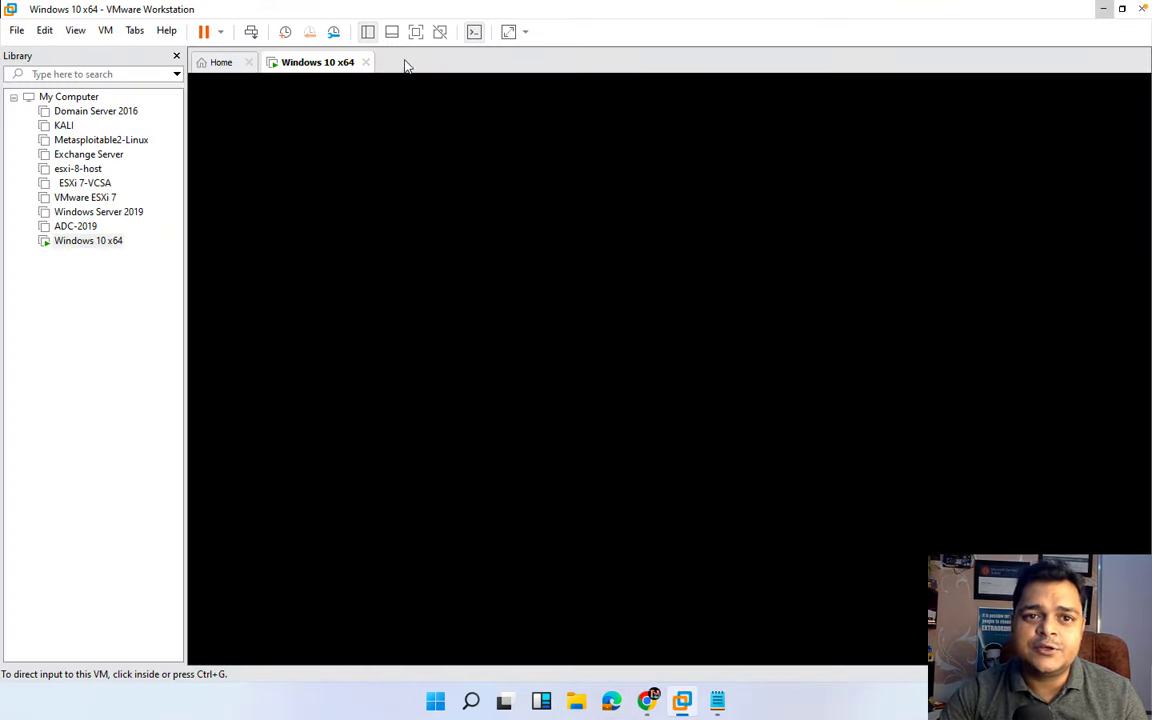
click(416, 32)
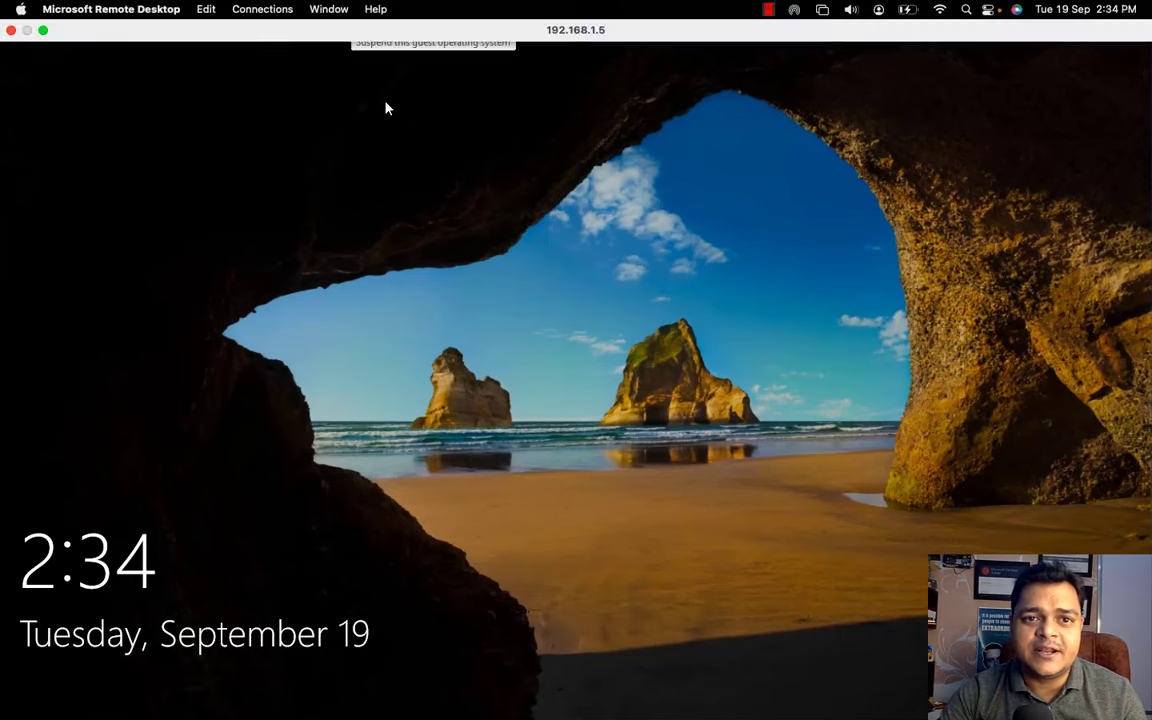
click(489, 291)
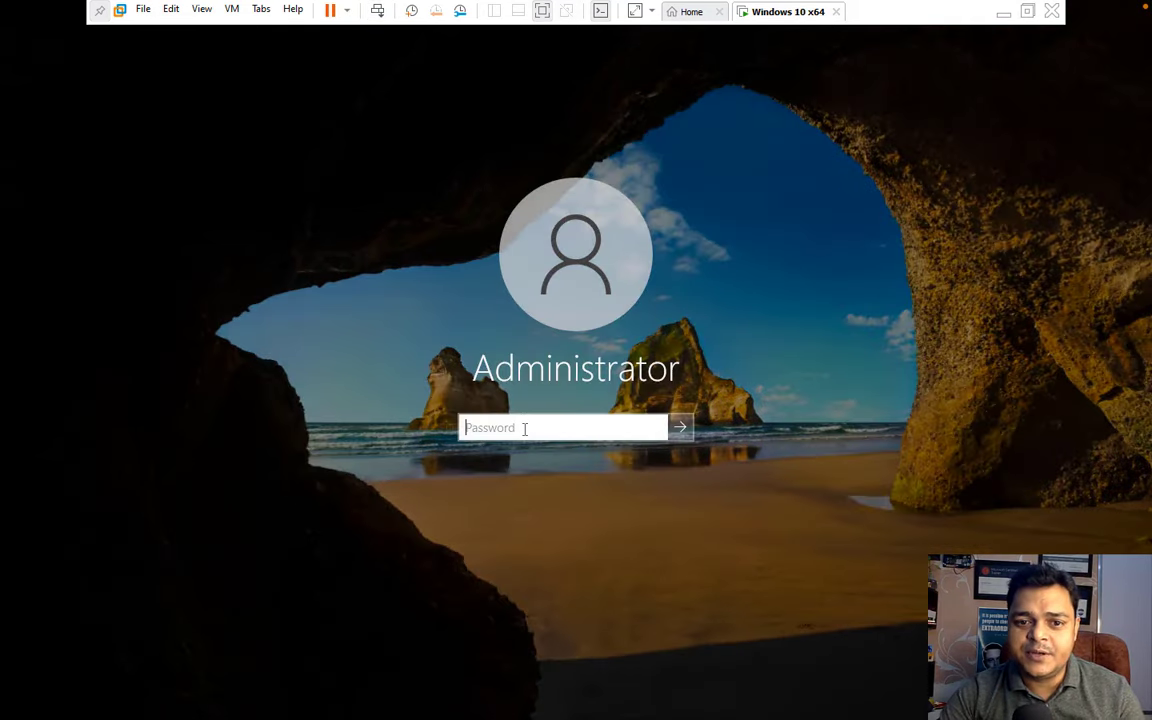
text(•••••••)
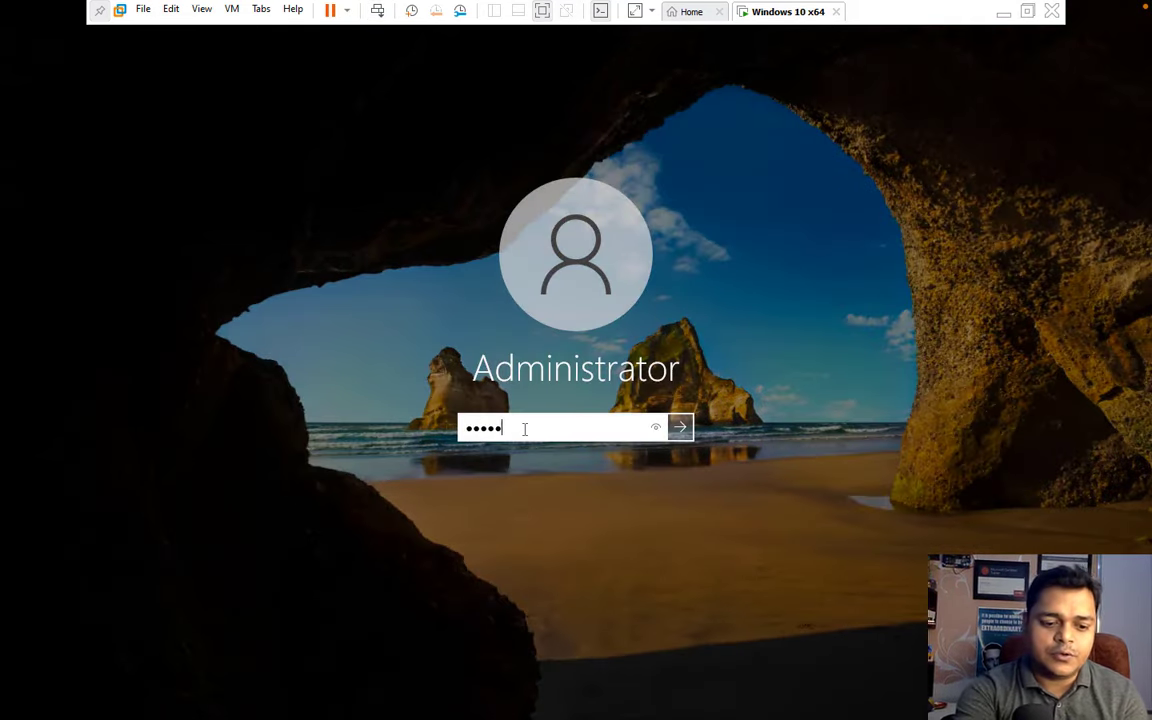
text(••)
key(Return)
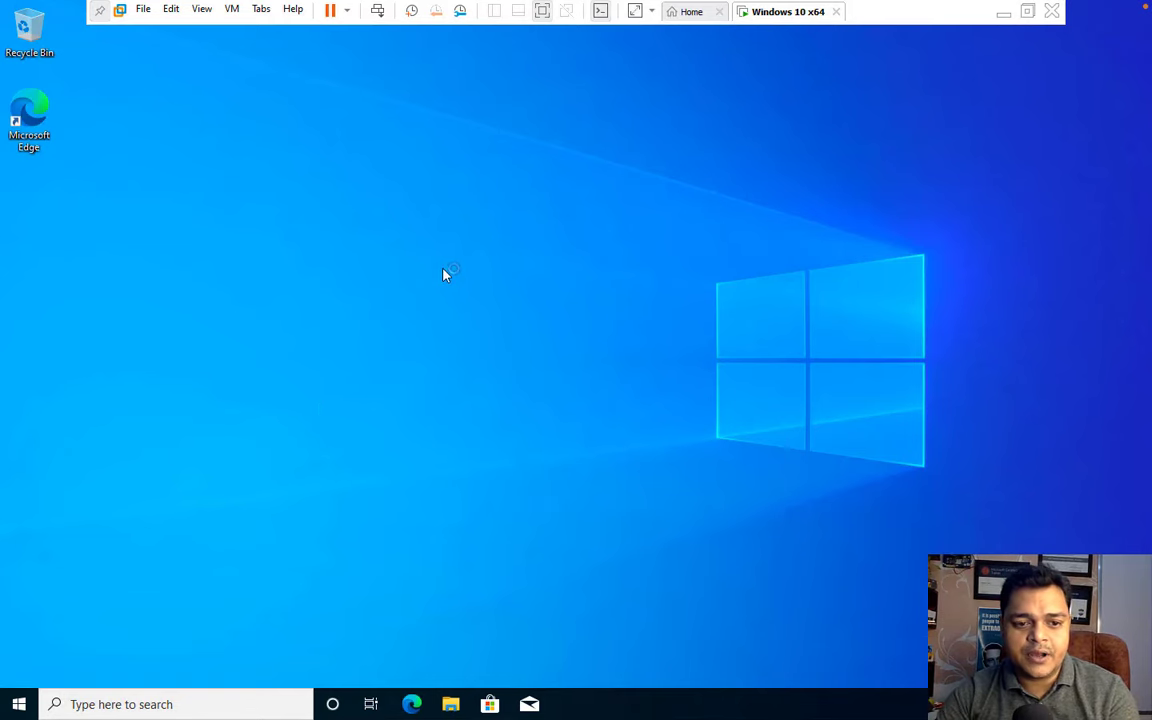
- Open Notepad in the virtual machine and try to paste the copied PowerShell commands into the blank document
key(super+r)
text(note)
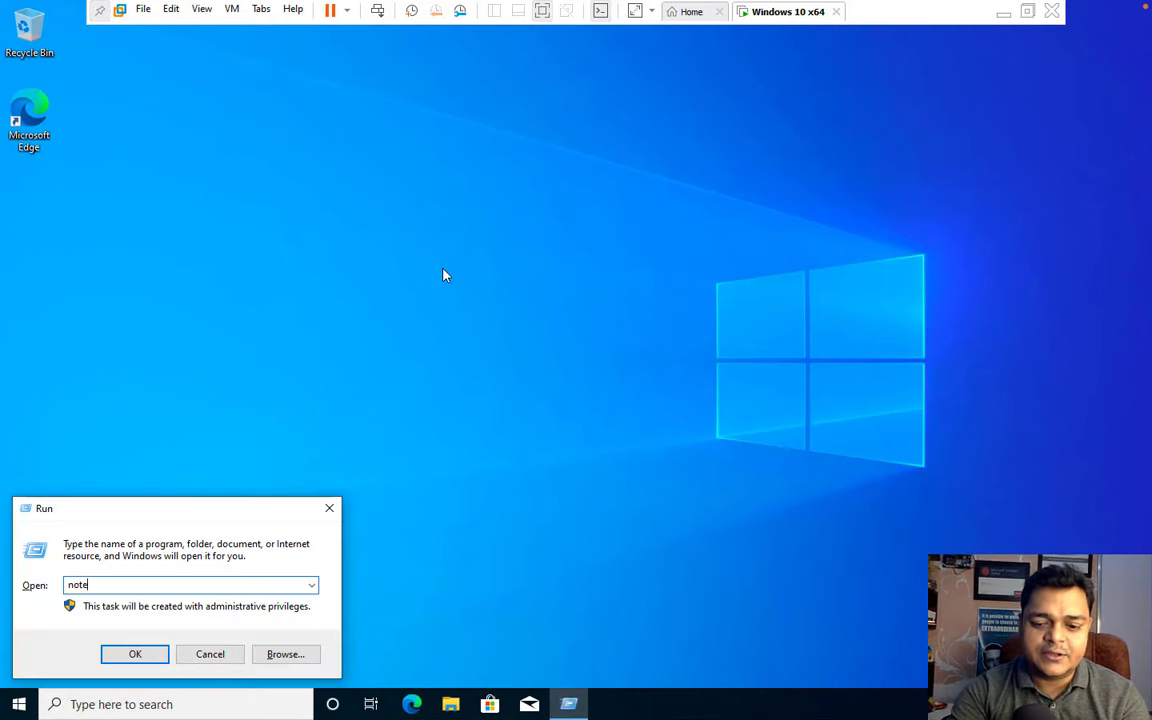
text(pad)
key(Return)
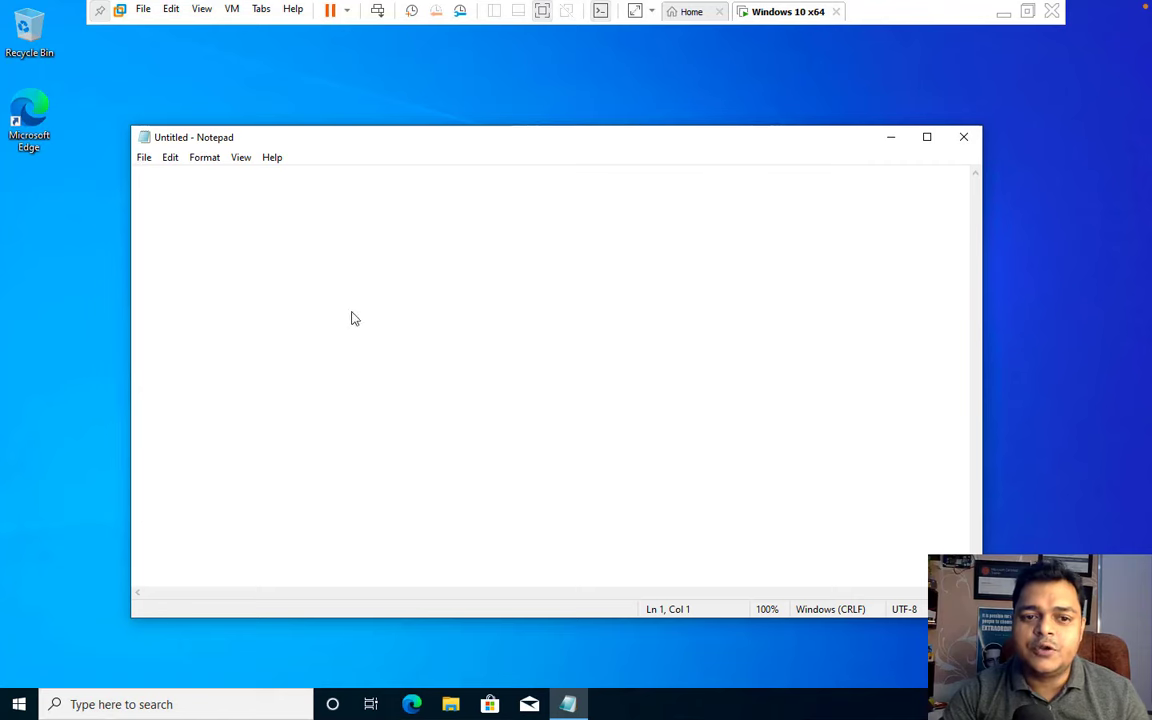
right_click(351, 318)
click(211, 208)
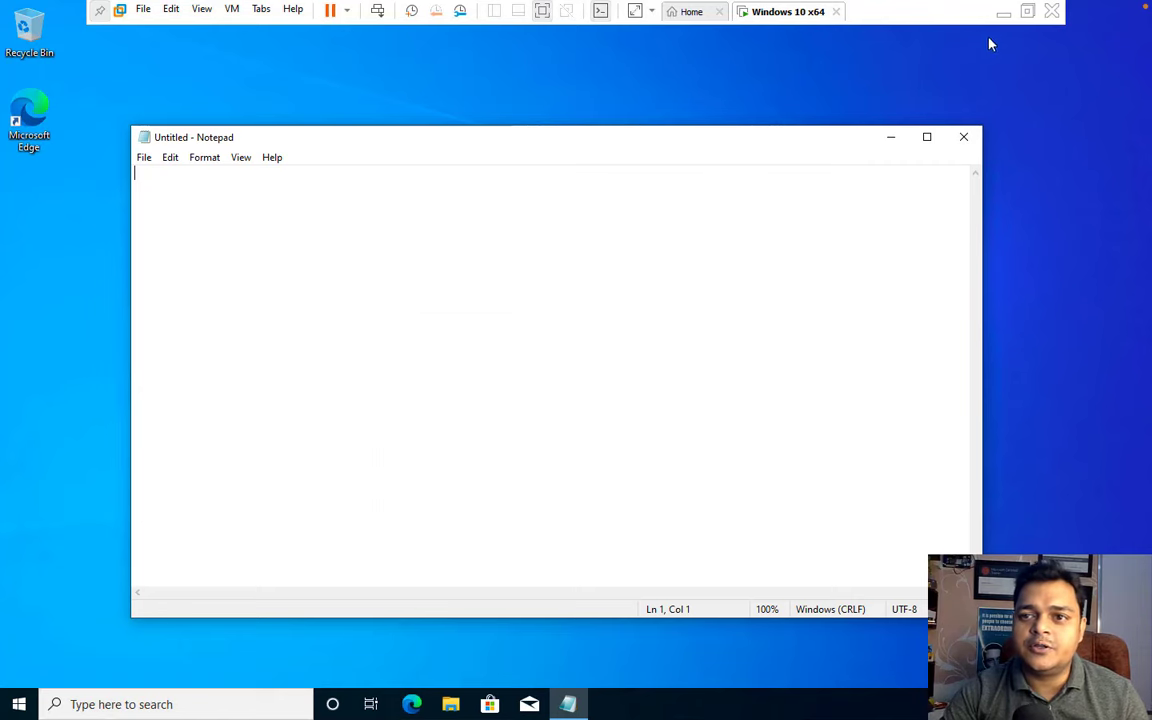
- Copy the PowerShell commands again from the host's notes and try to paste them into the virtual machine's blank Notepad document
click(1003, 14)
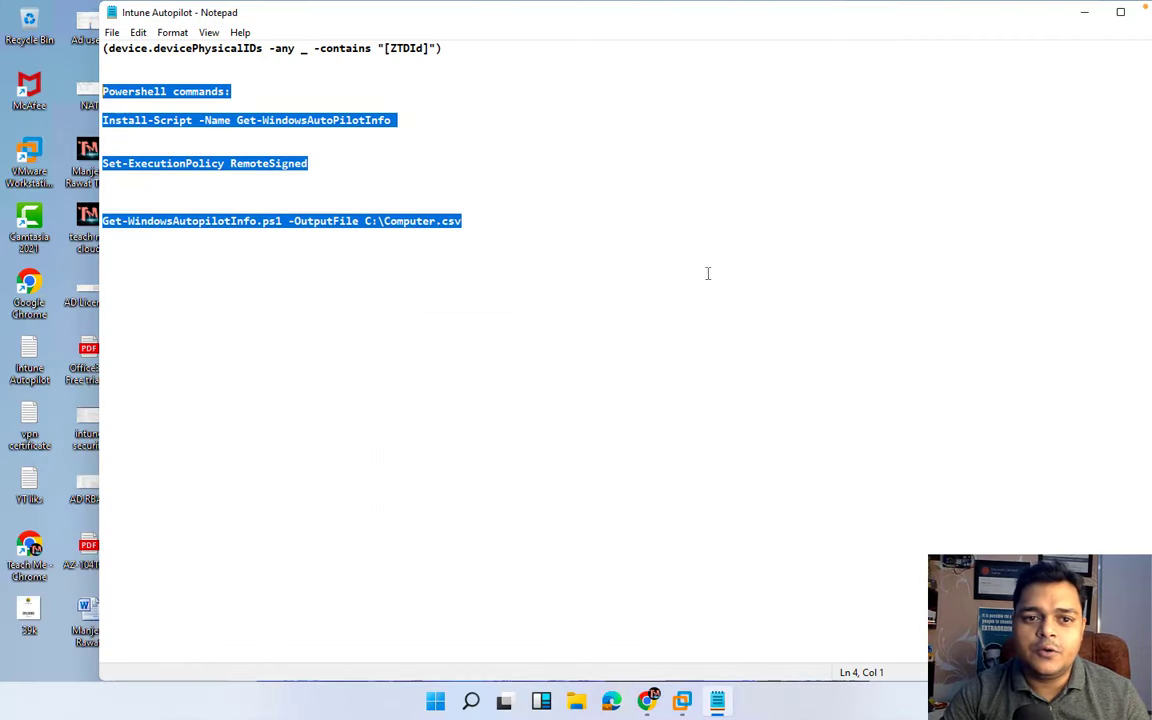
right_click(388, 221)
click(428, 272)
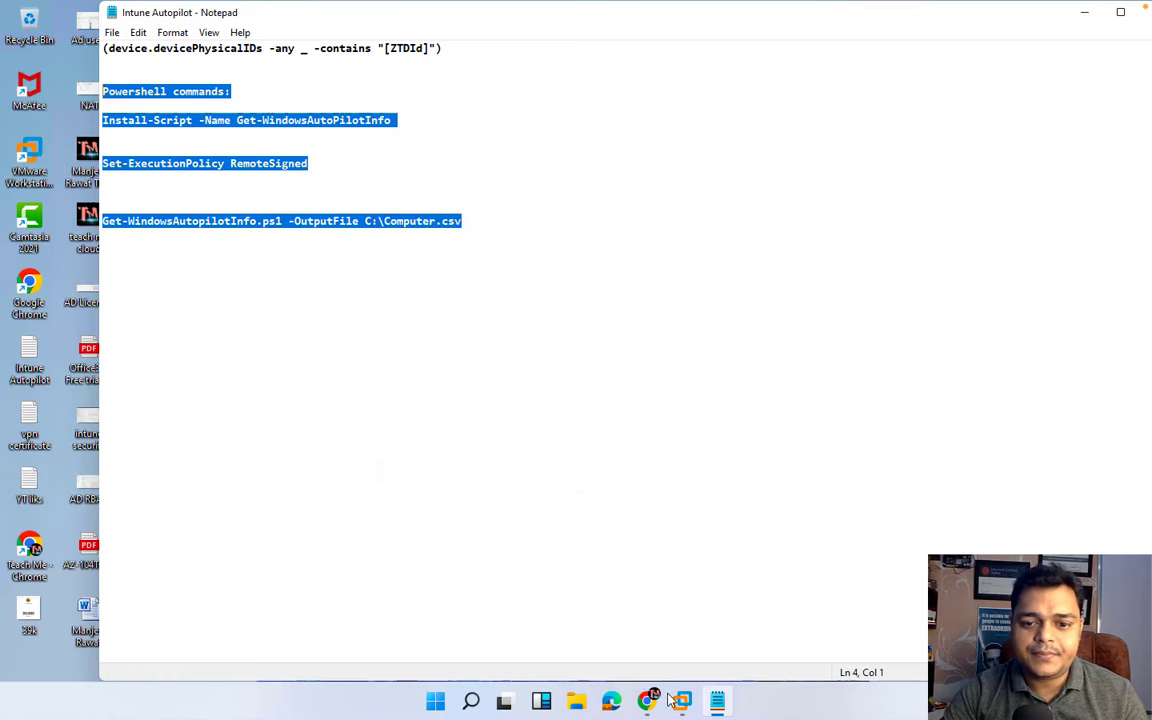
mouse_move(678, 700)
click(710, 591)
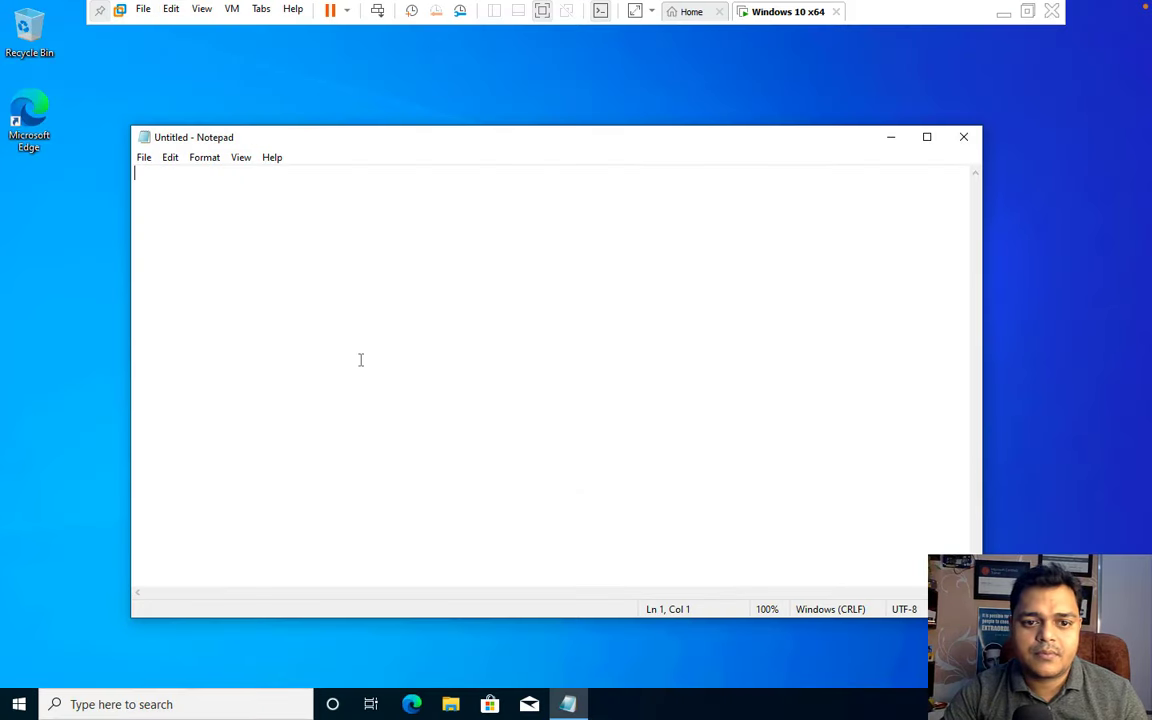
right_click(361, 360)
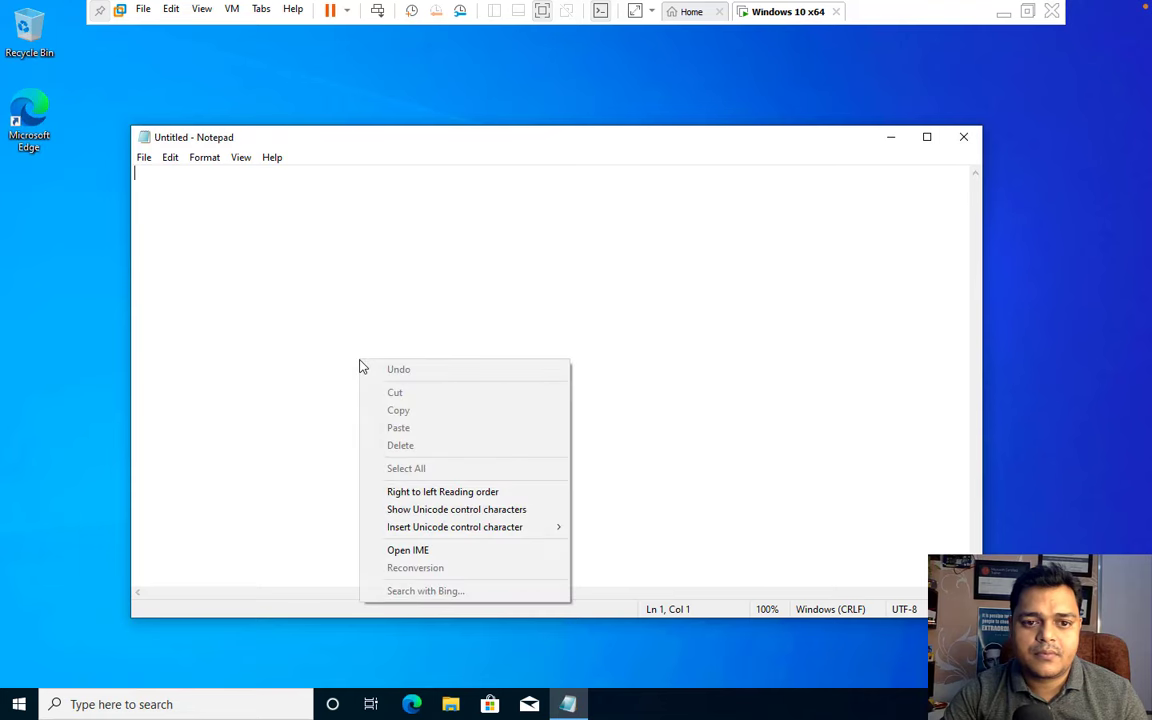
click(507, 263)
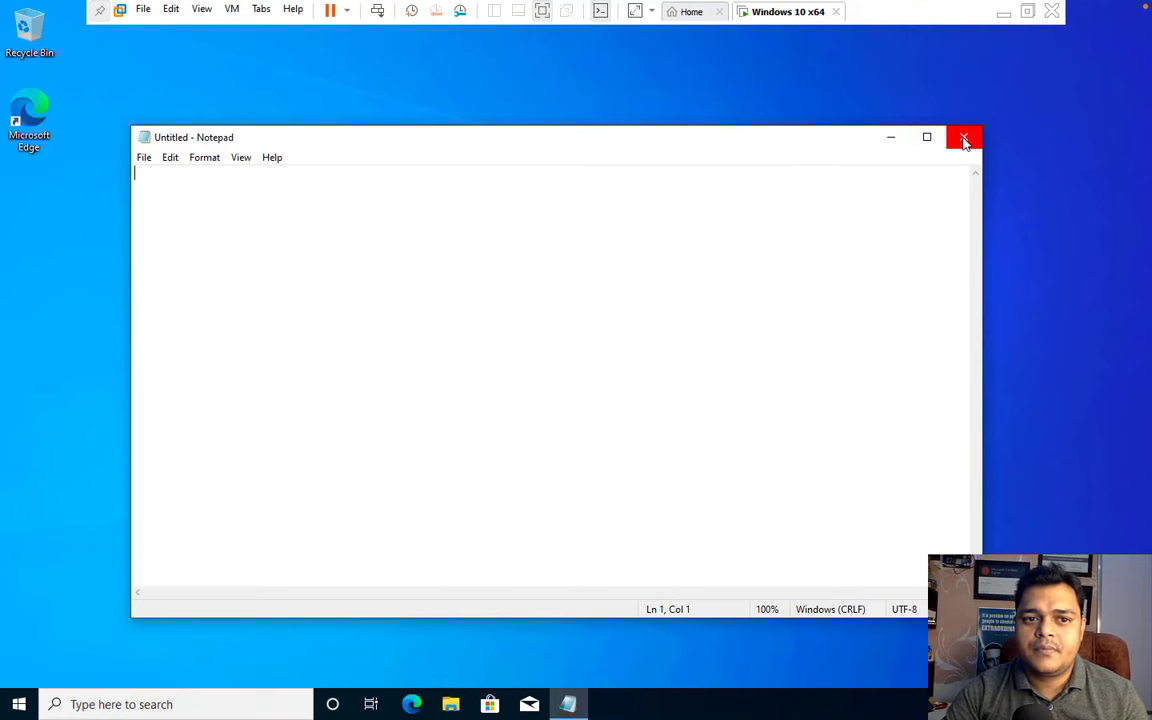
click(890, 136)
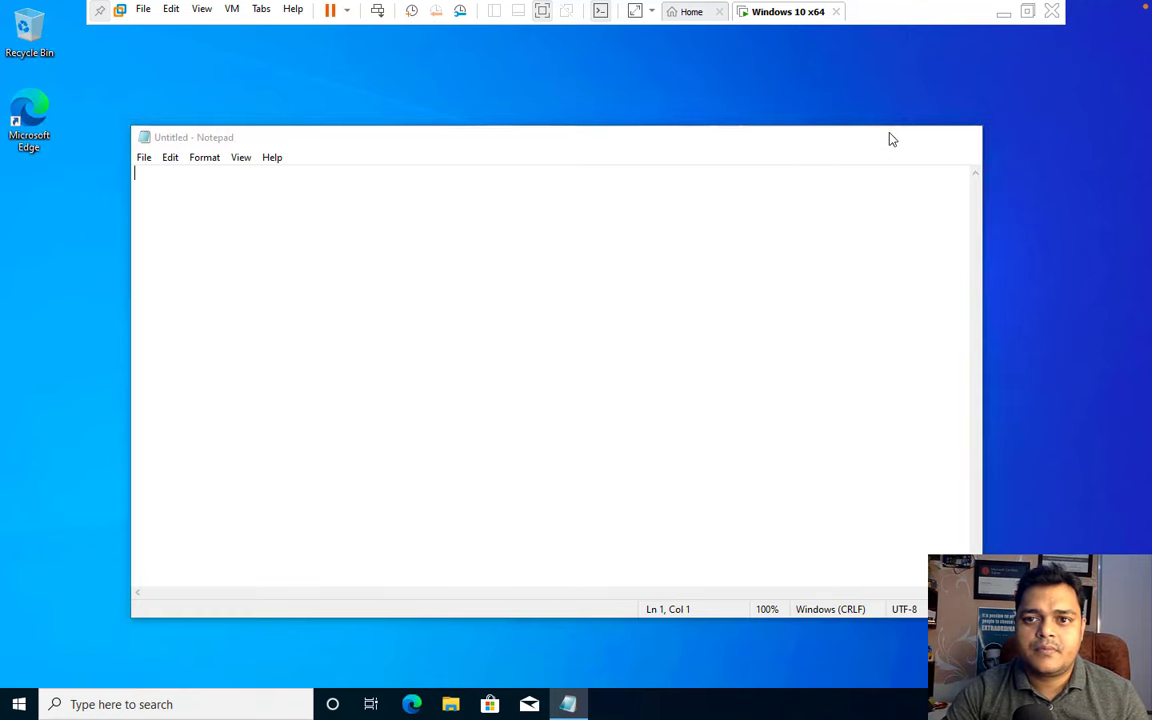
- Close the host's notes, copy the Intune Autopilot text file from the host desktop, and paste it onto the Windows 10 x64 virtual machine's desktop
click(1004, 13)
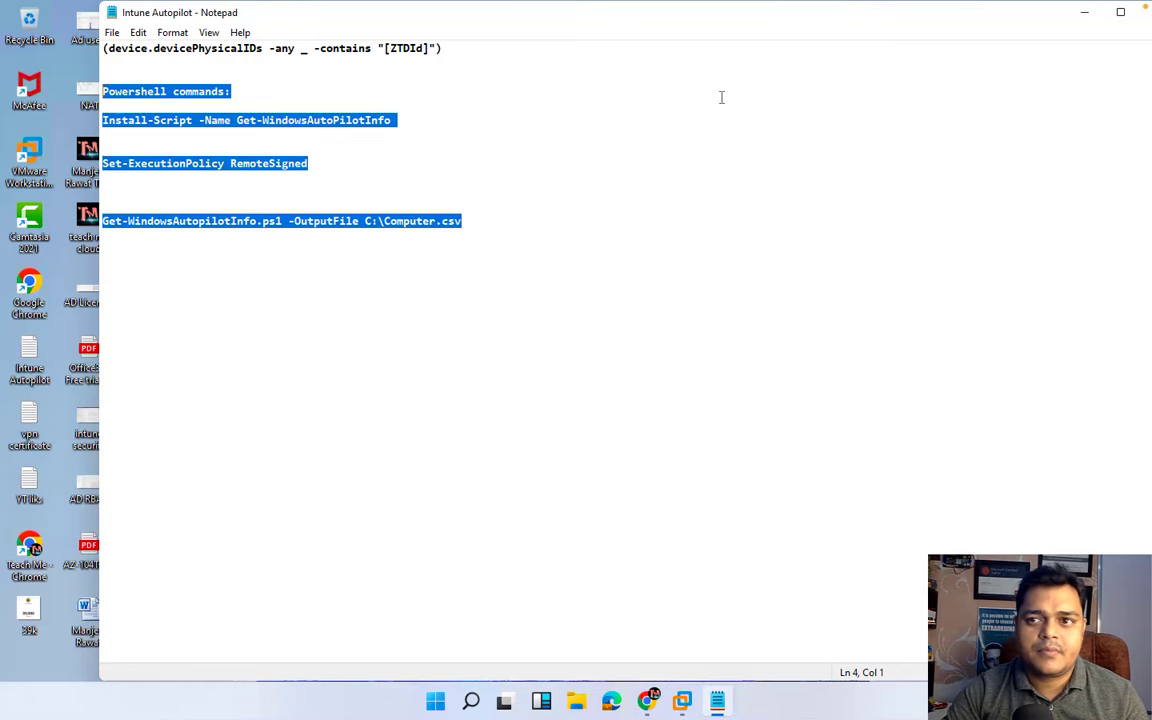
click(1095, 10)
click(1131, 8)
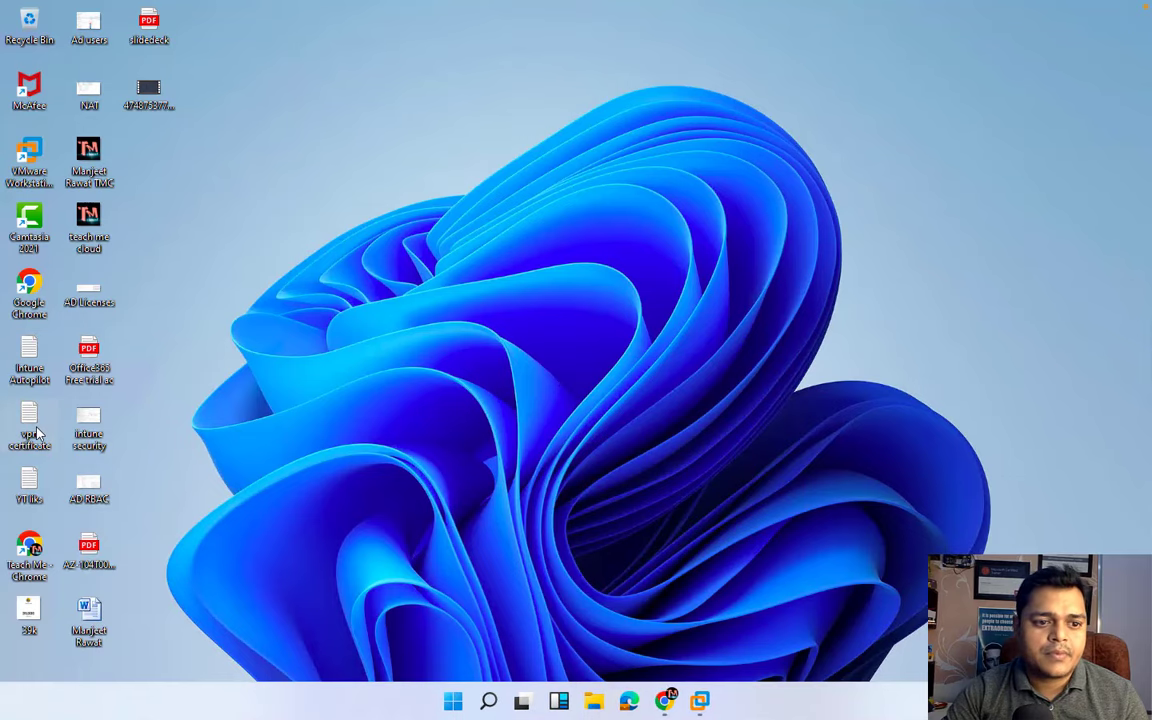
right_click(28, 383)
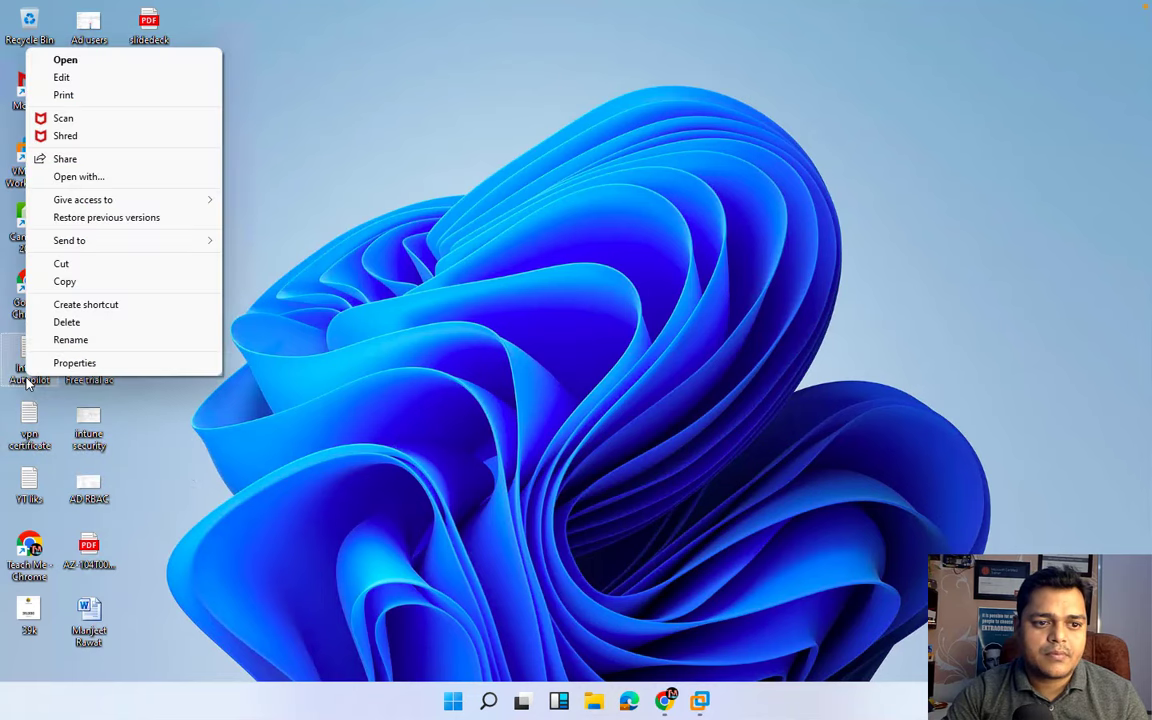
click(63, 283)
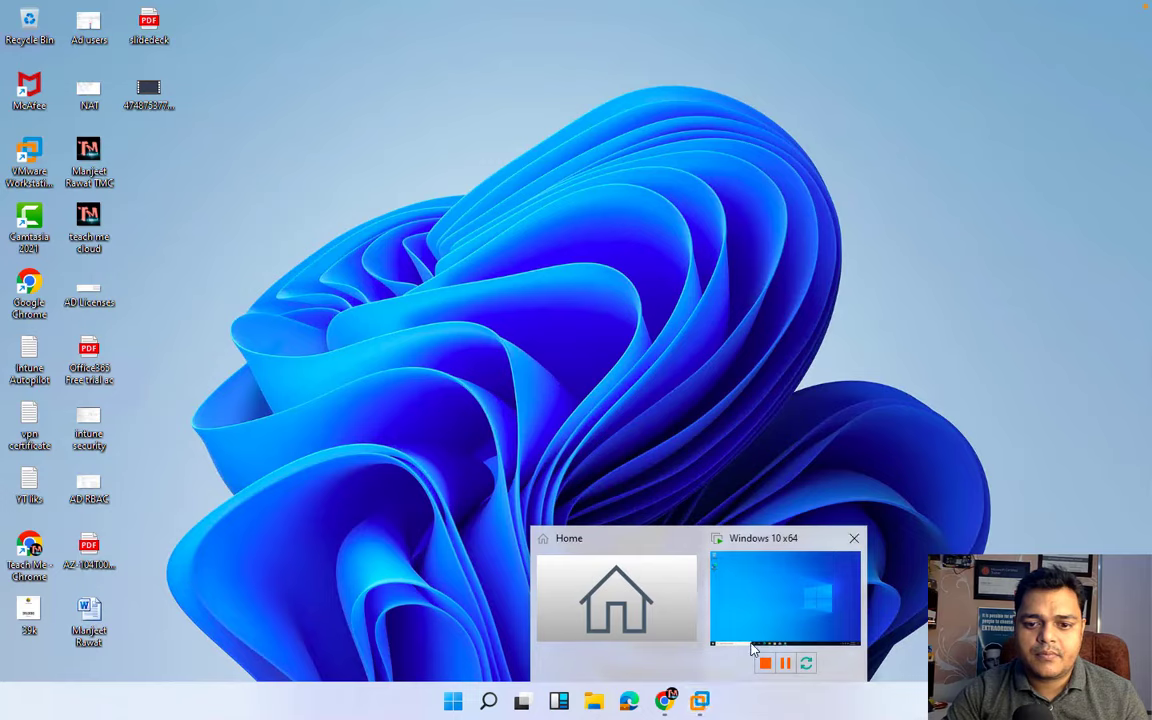
click(753, 648)
right_click(383, 272)
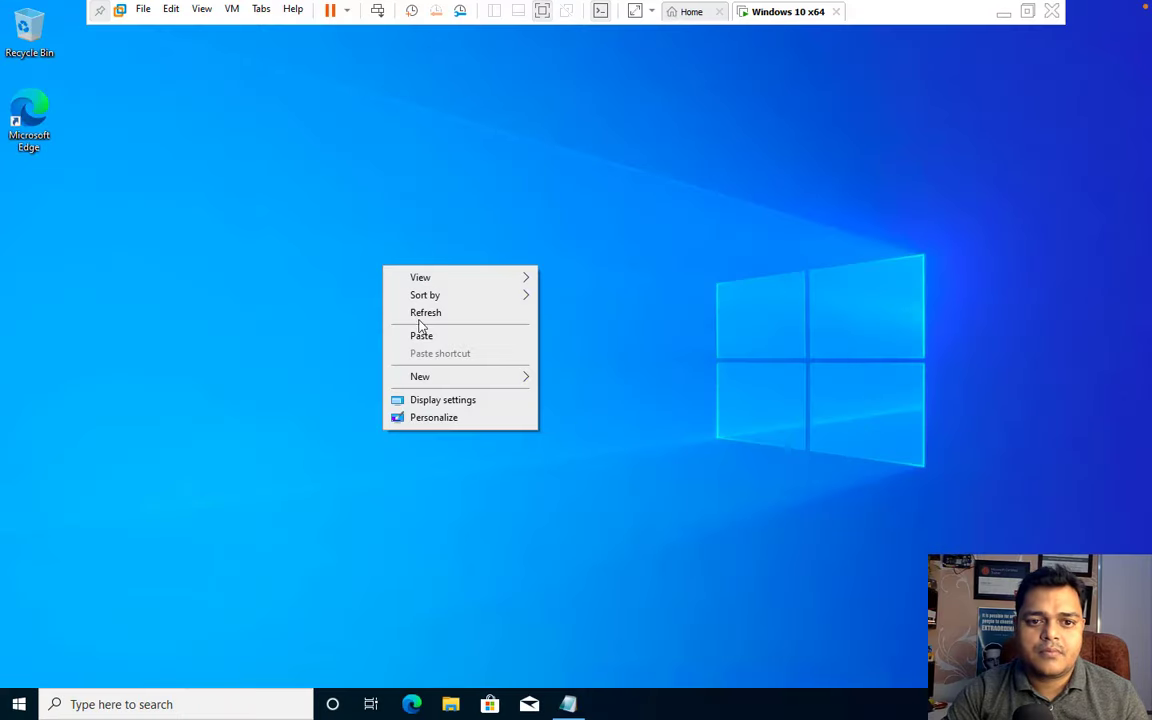
click(420, 335)
- Open the pasted Intune Autopilot file and copy the line Install-Script -Name Get-WindowsAutoPilotInfo
double_click(387, 285)
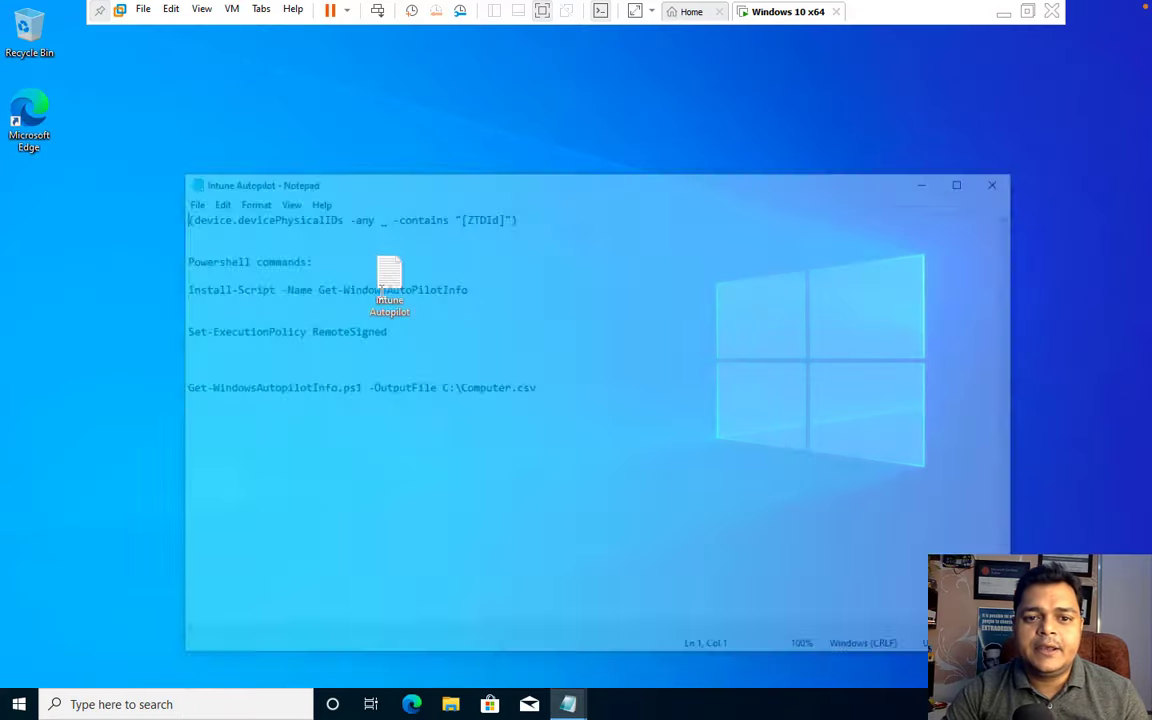
drag(468, 286, 167, 291)
right_click(212, 289)
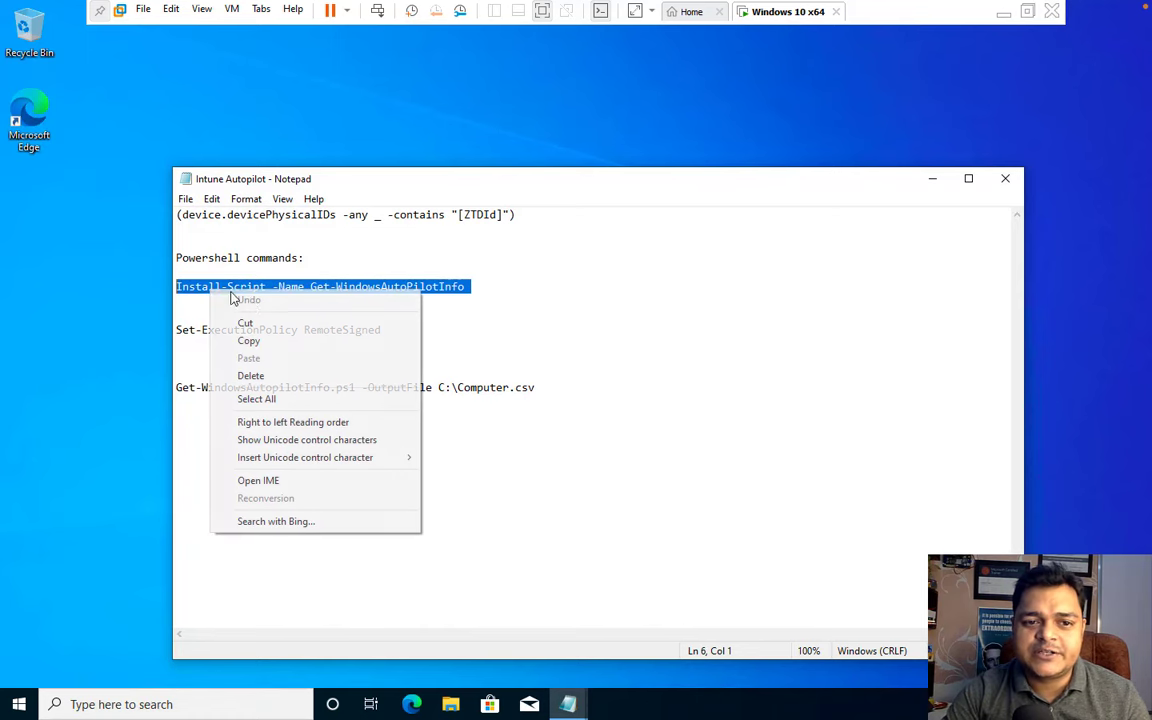
click(250, 337)
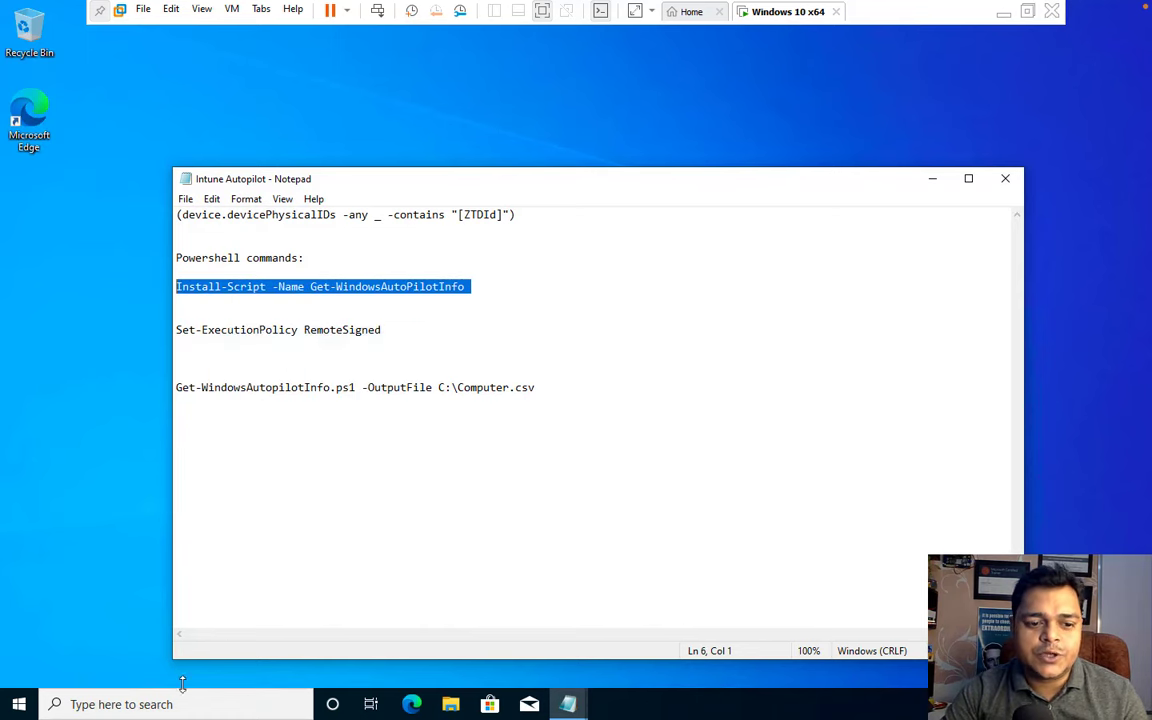
- Search for and open Windows PowerShell in the virtual machine, and run the copied command Install-Script -Name Get-WindowsAutoPilotInfo
click(145, 704)
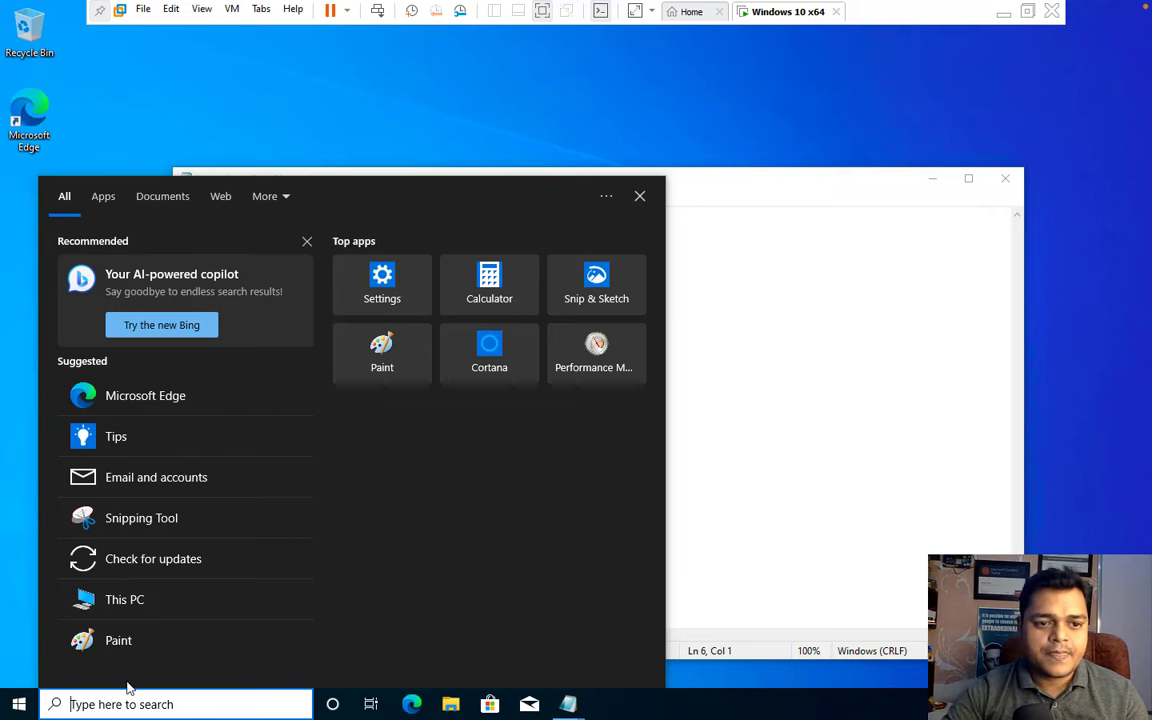
text(power)
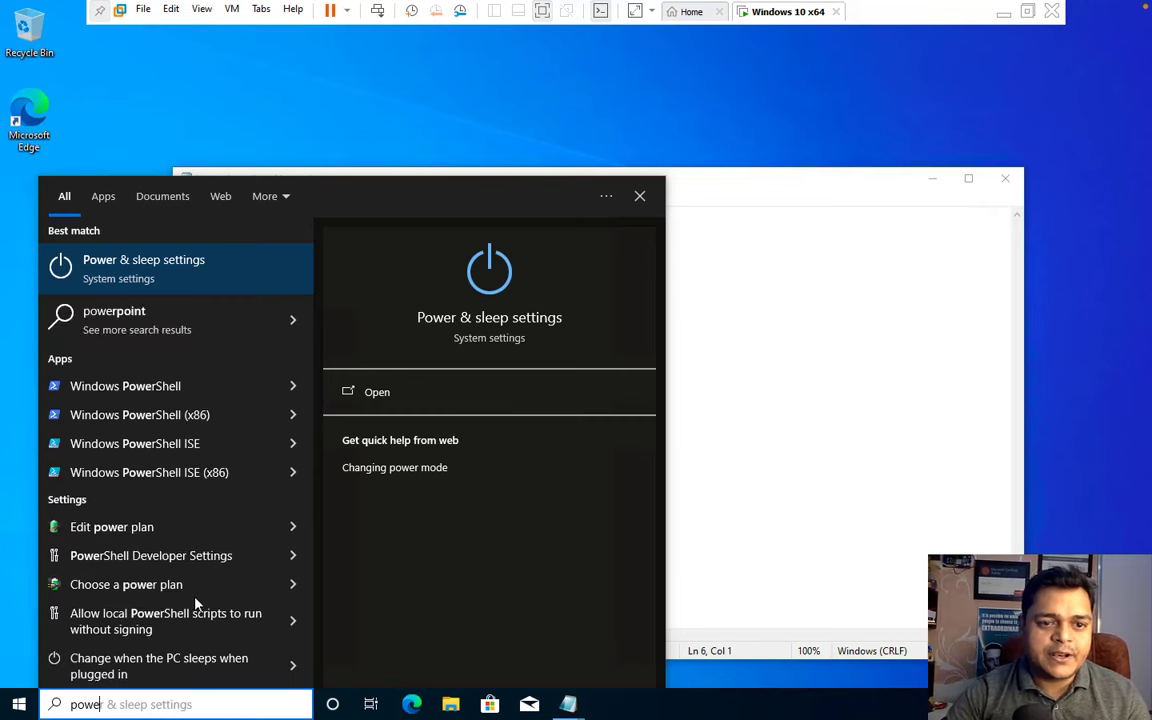
click(132, 392)
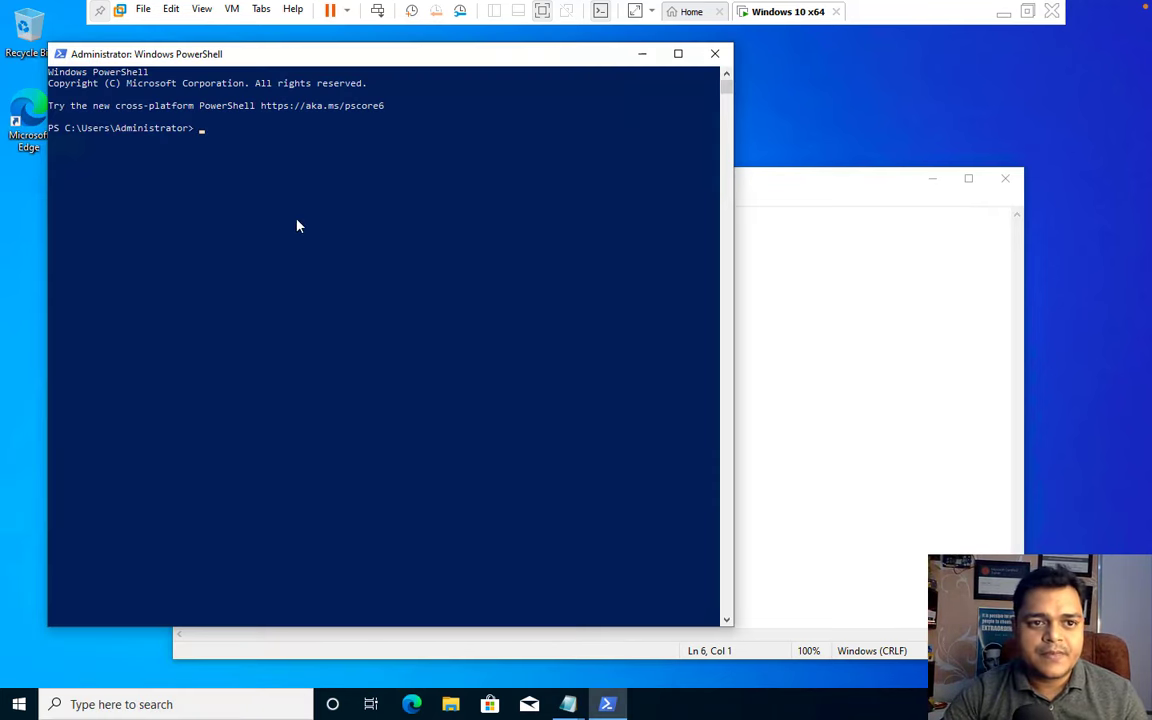
key(ctrl+v)
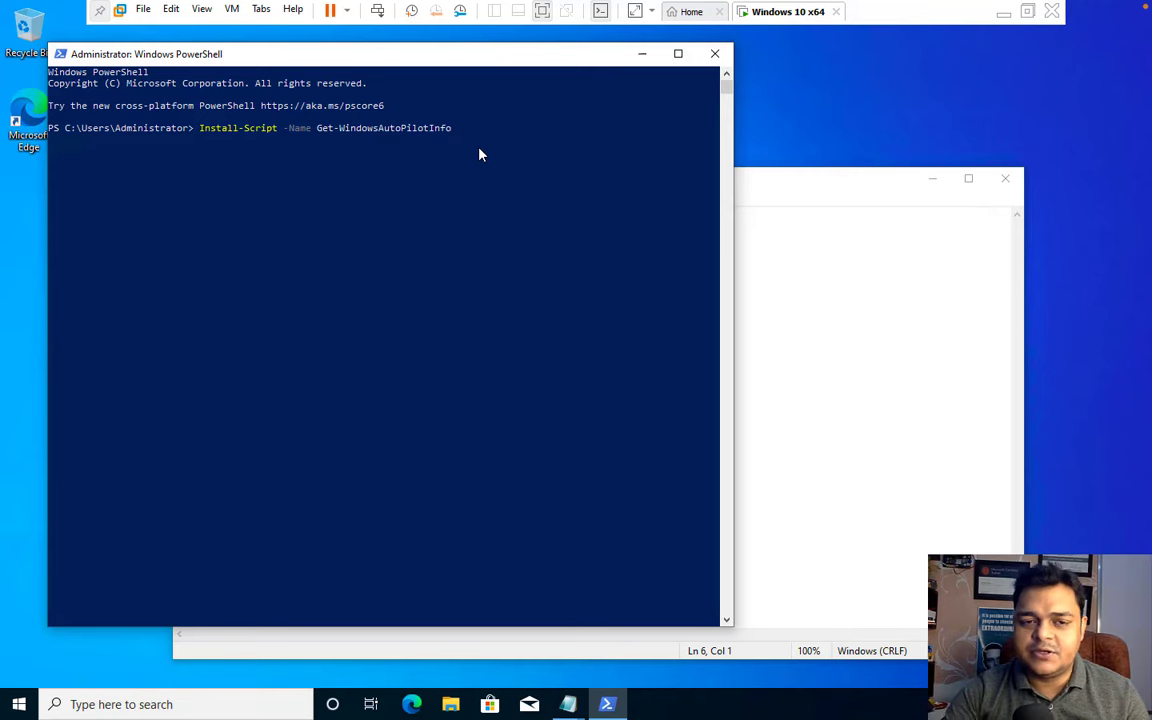
key(Return)
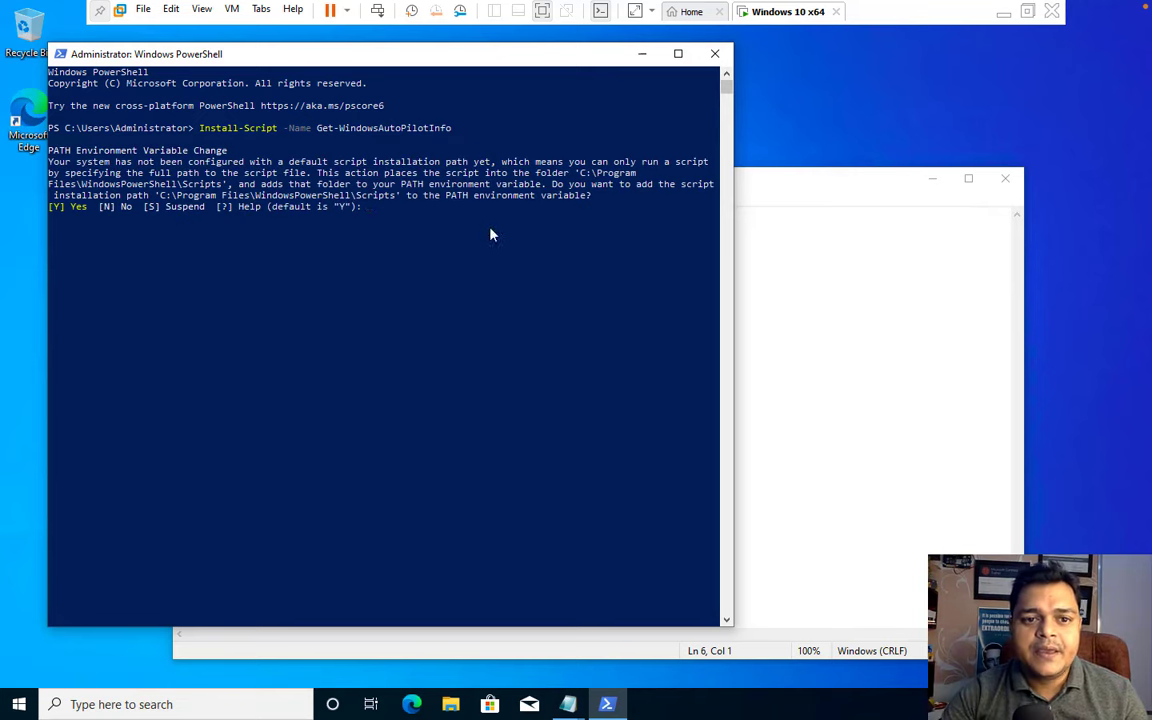
- Answer y to the PATH environment variable change, the NuGet provider installation, and installing scripts from the untrusted PSGallery repository
text(y)
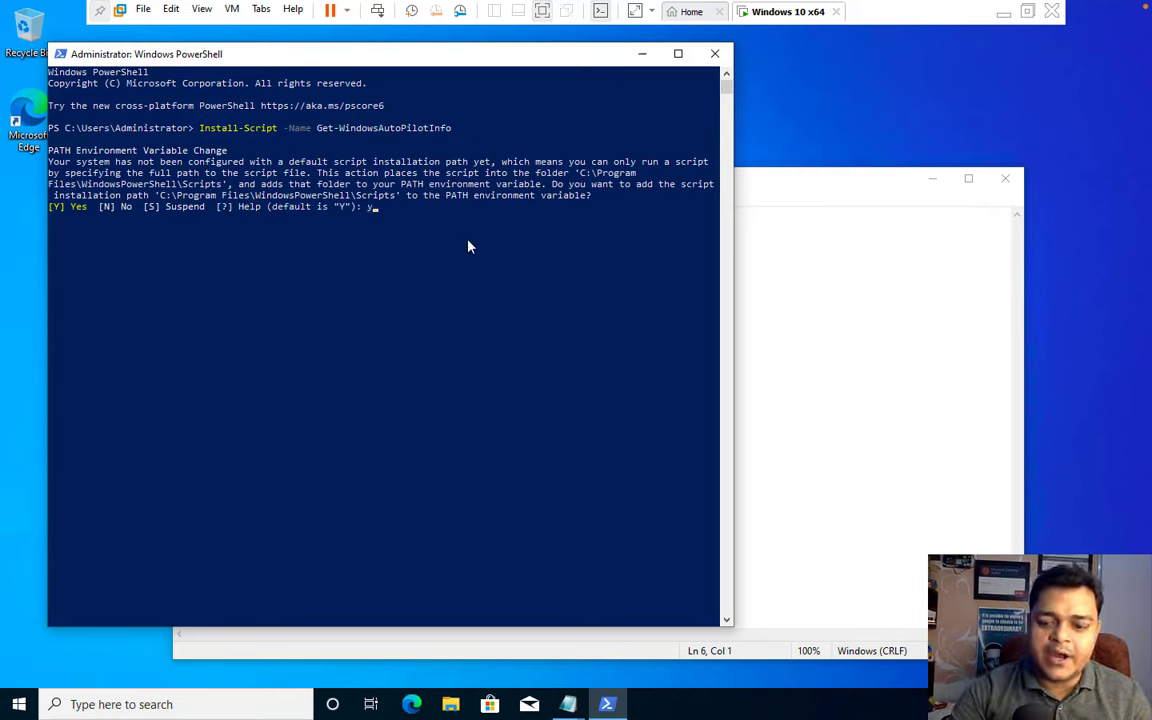
key(Return)
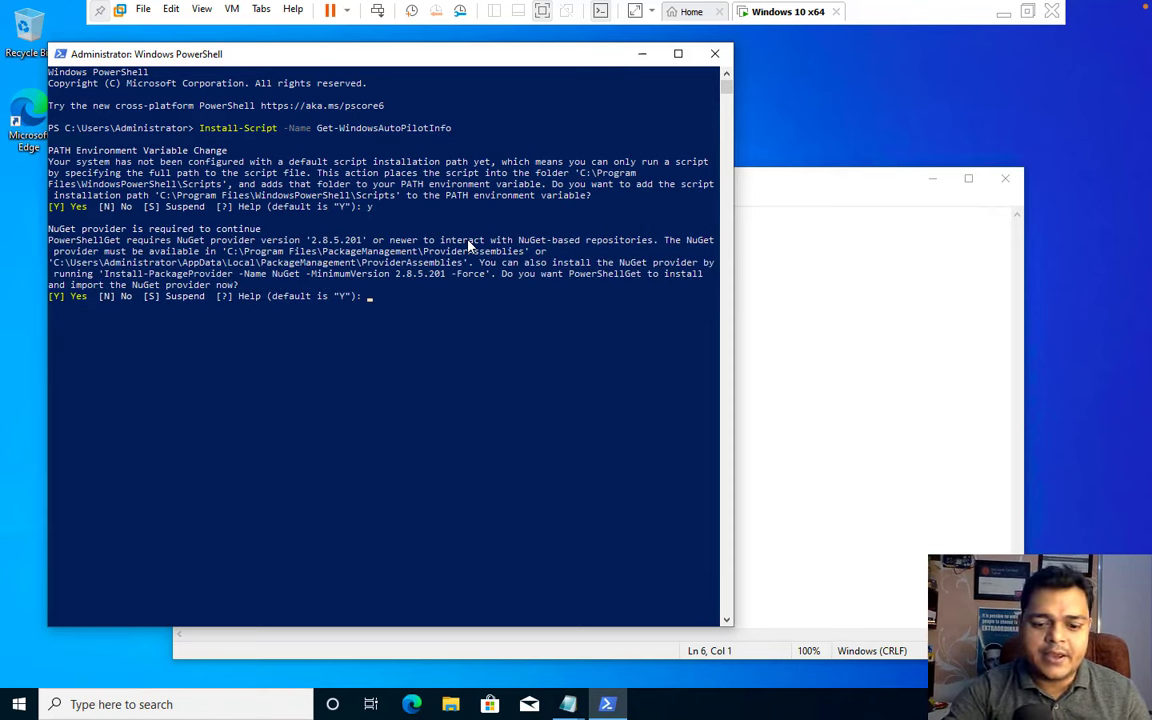
text(y)
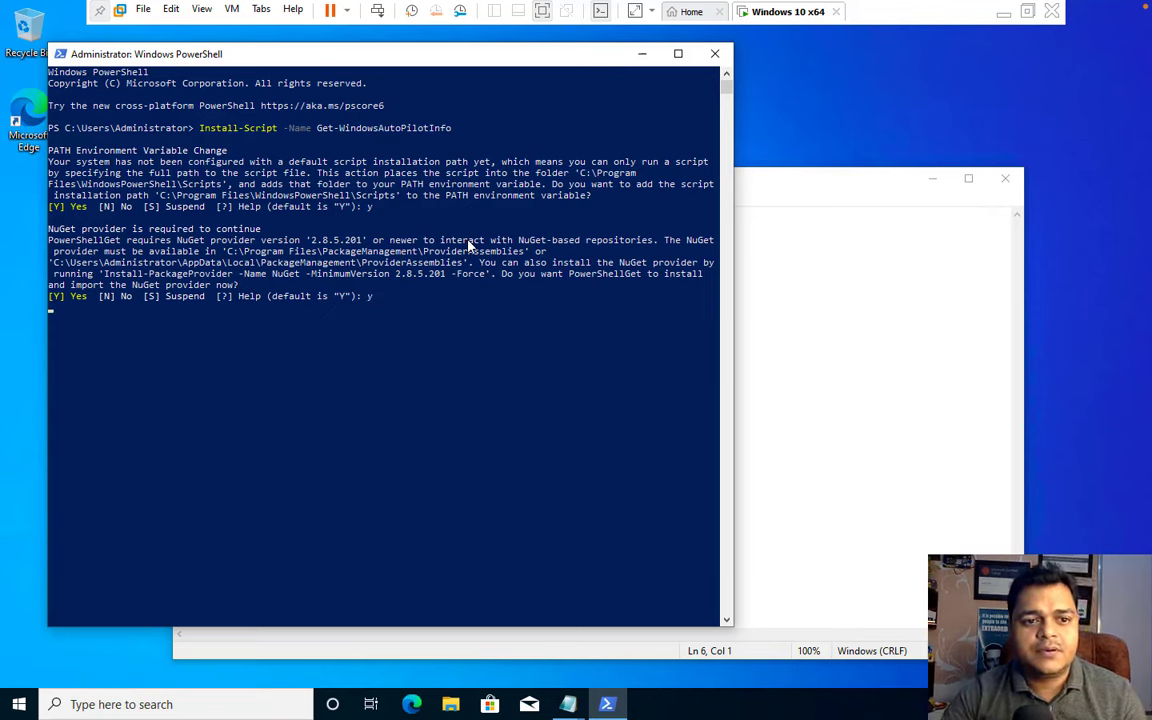
key(Return)
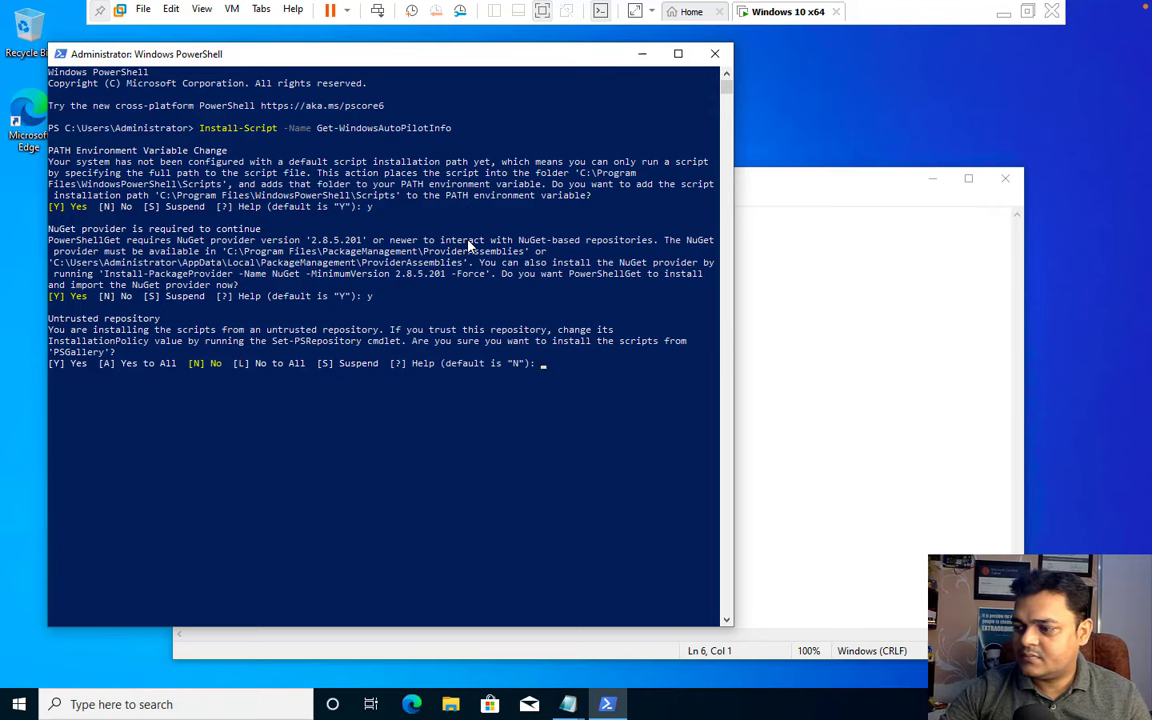
text(y)
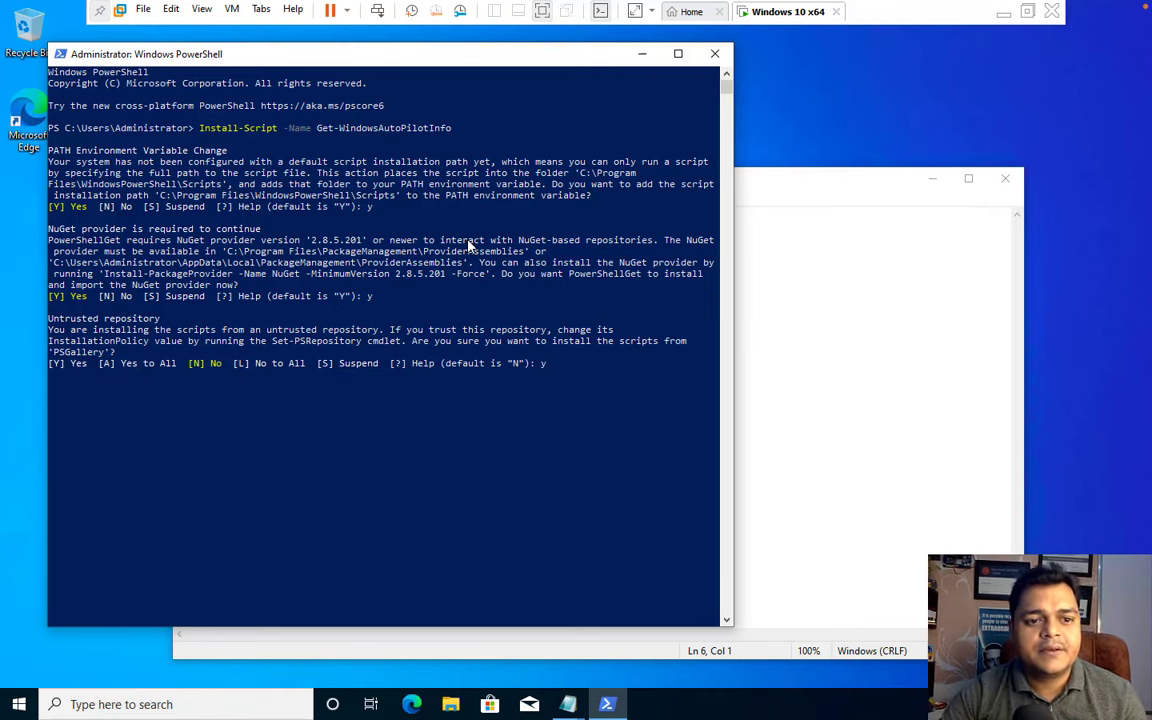
key(Return)
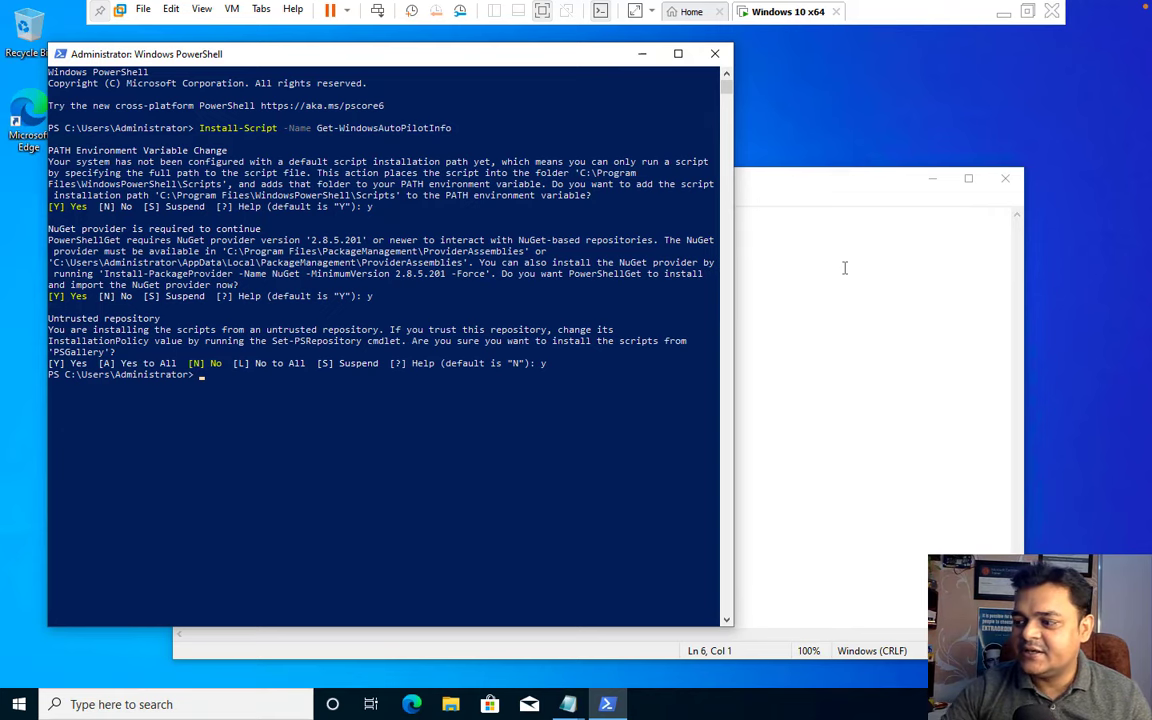
- Return to the Intune Autopilot notes and copy the full line Set-ExecutionPolicy RemoteSigned
click(797, 364)
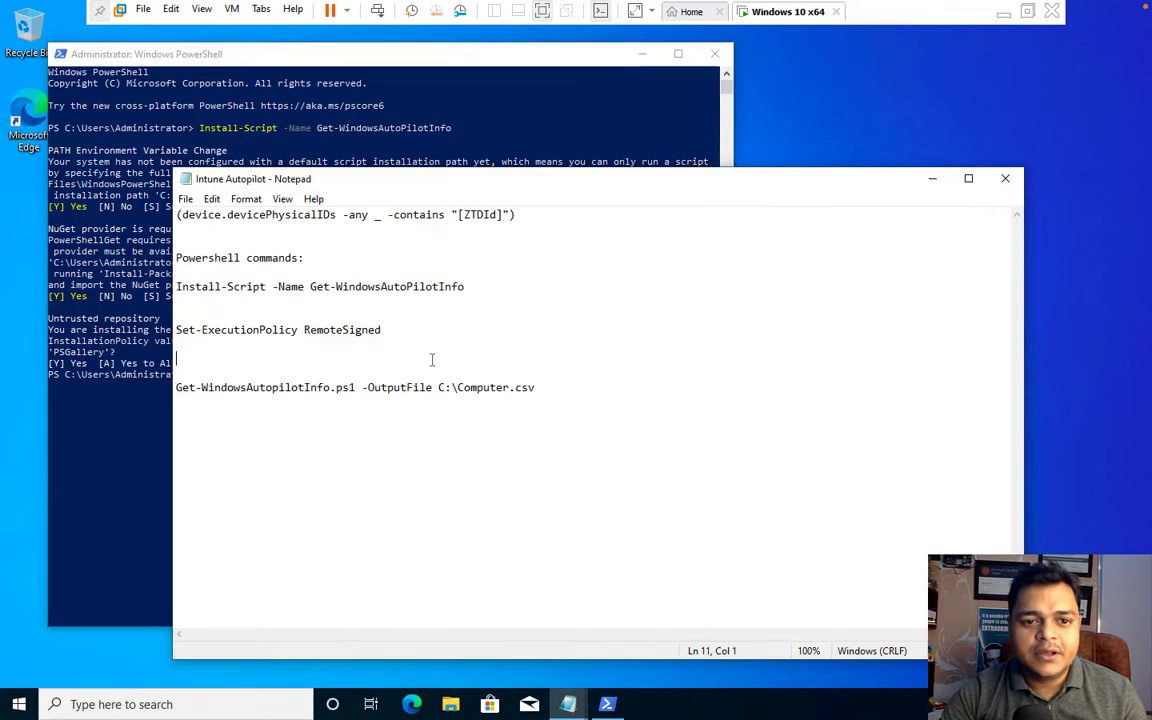
drag(376, 330, 189, 330)
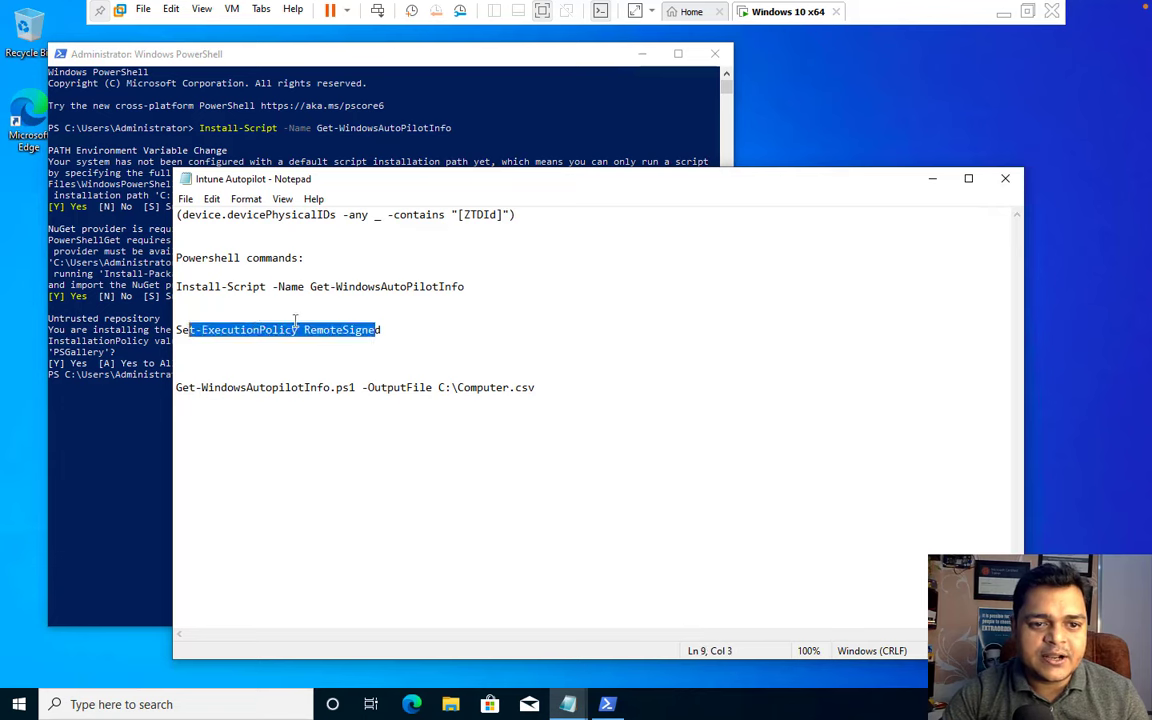
click(391, 329)
drag(391, 329, 176, 330)
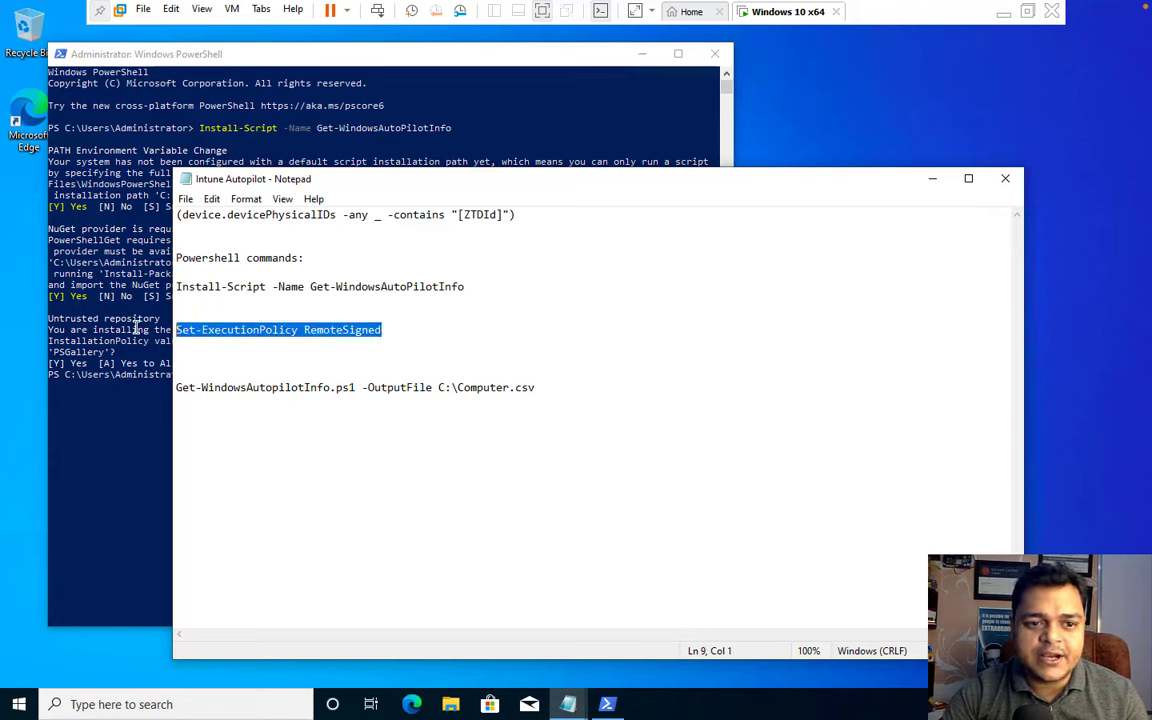
right_click(198, 334)
click(234, 378)
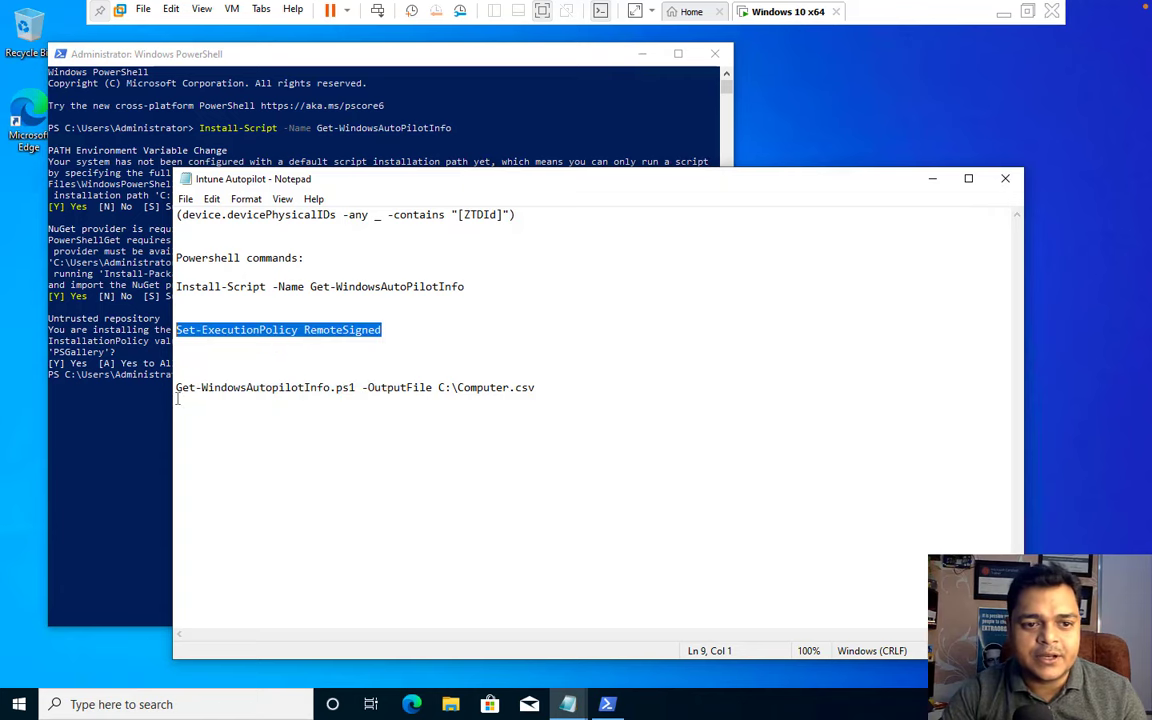
- Run Set-ExecutionPolicy RemoteSigned in the PowerShell window and answer y to the execution policy change
click(123, 423)
right_click(248, 390)
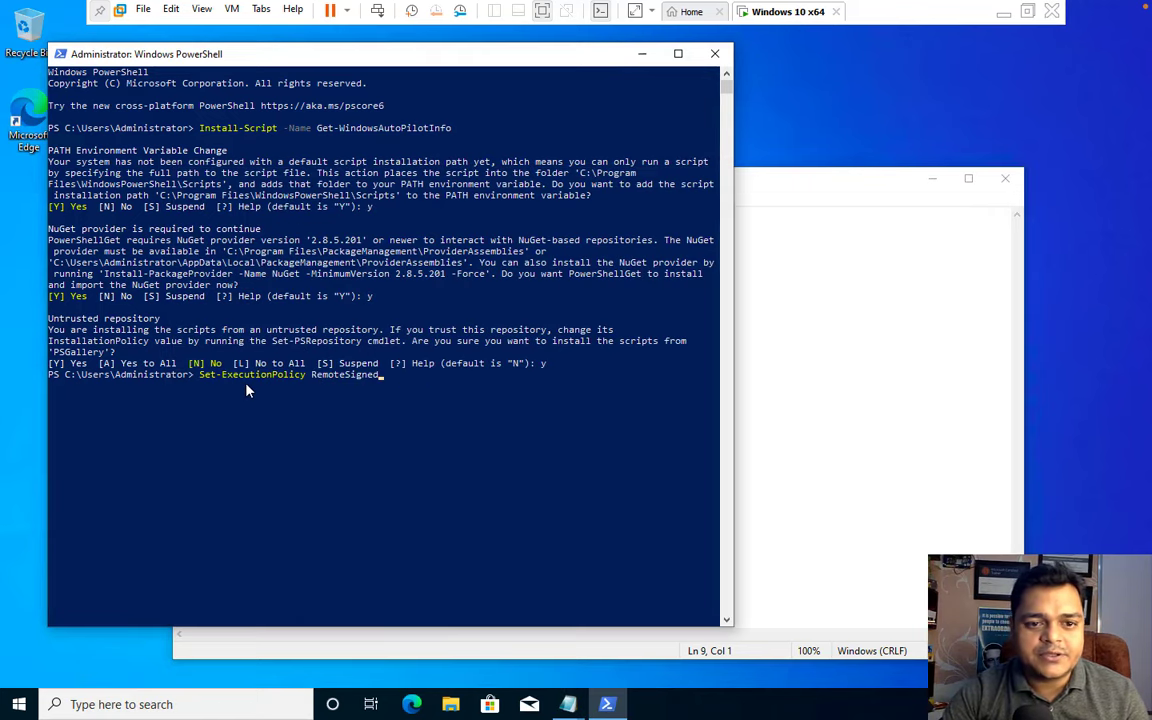
key(Return)
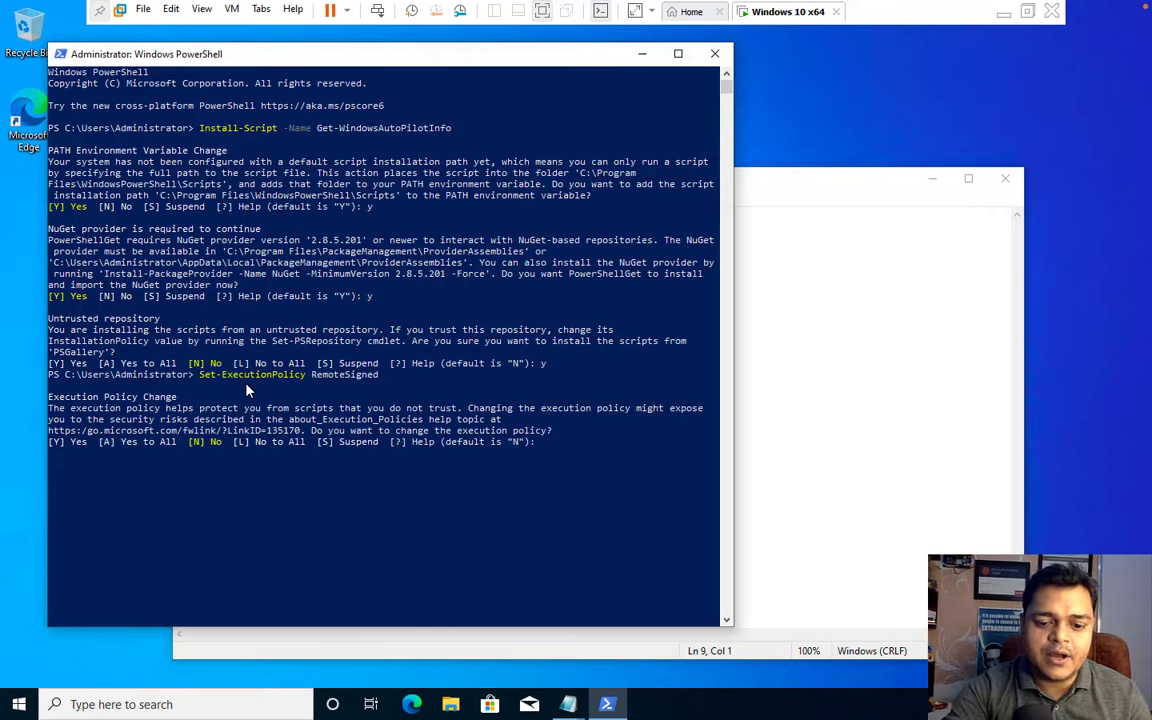
text(y)
key(Return)
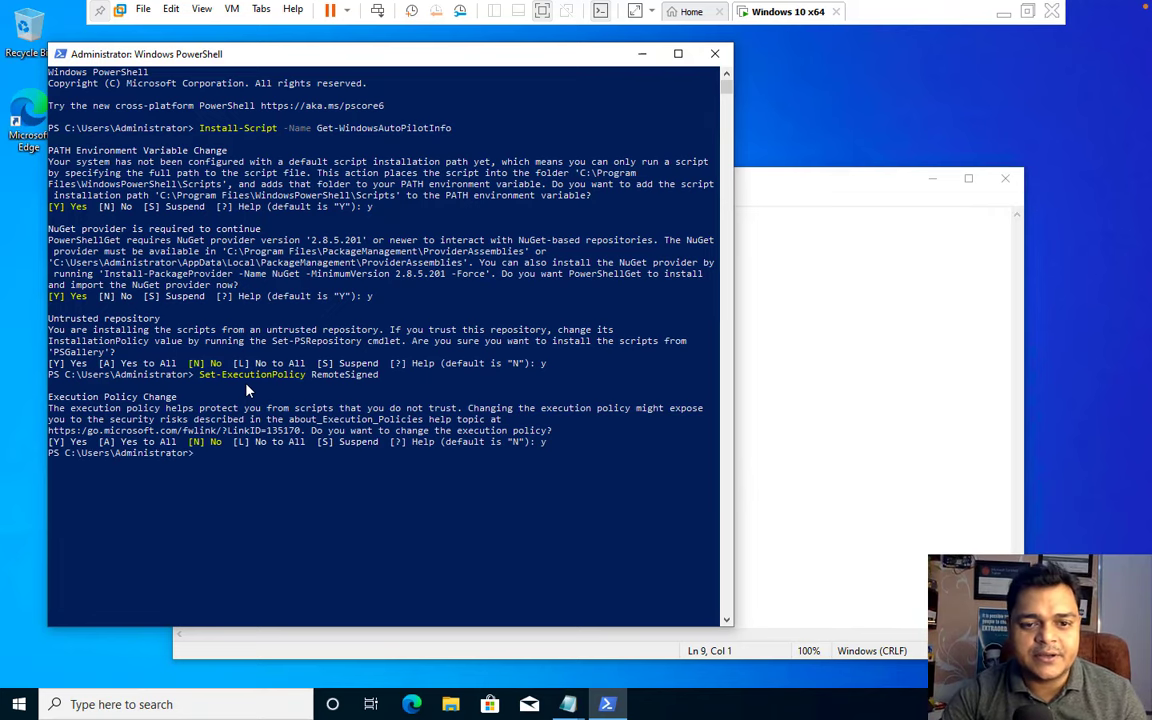
- Copy the full line Get-WindowsAutopilotInfo.ps1 -OutputFile C:\Computer.csv from the Intune Autopilot notes
click(801, 410)
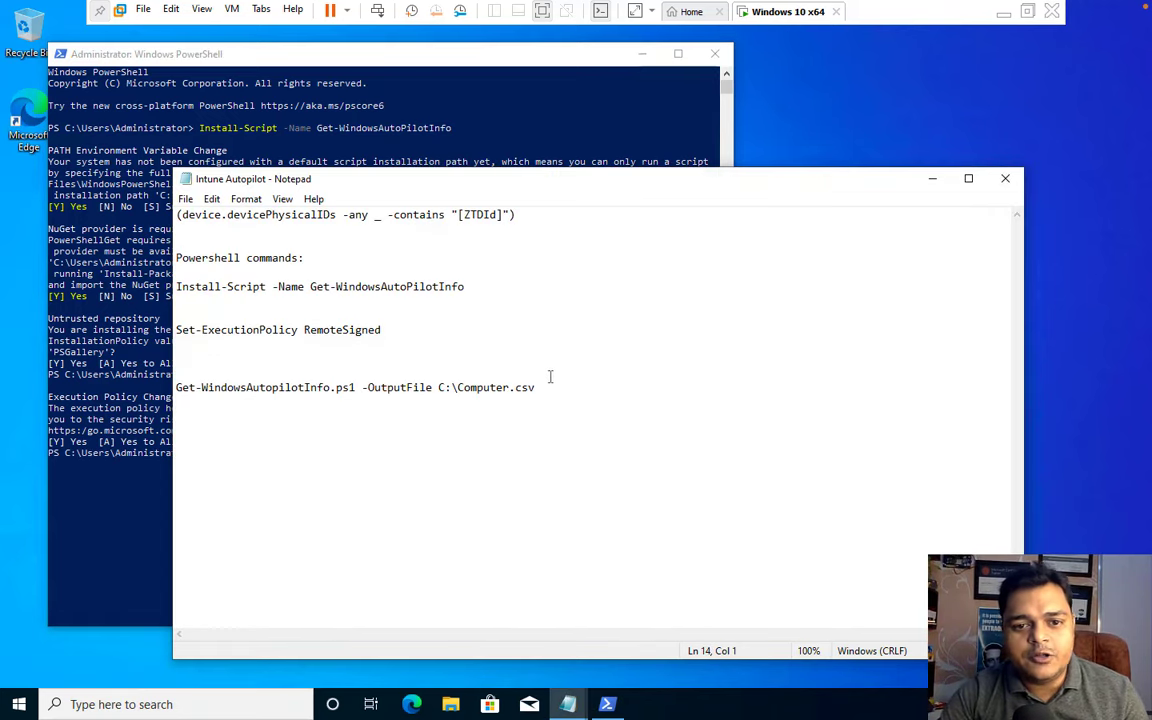
drag(548, 387, 150, 390)
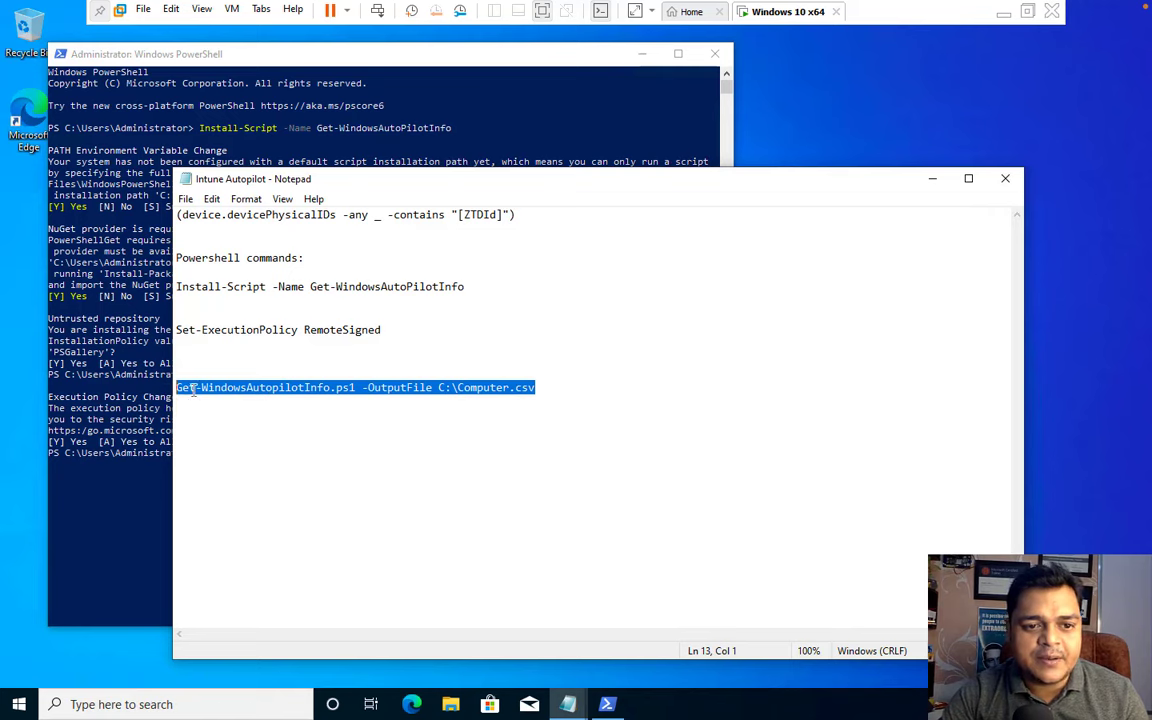
right_click(212, 398)
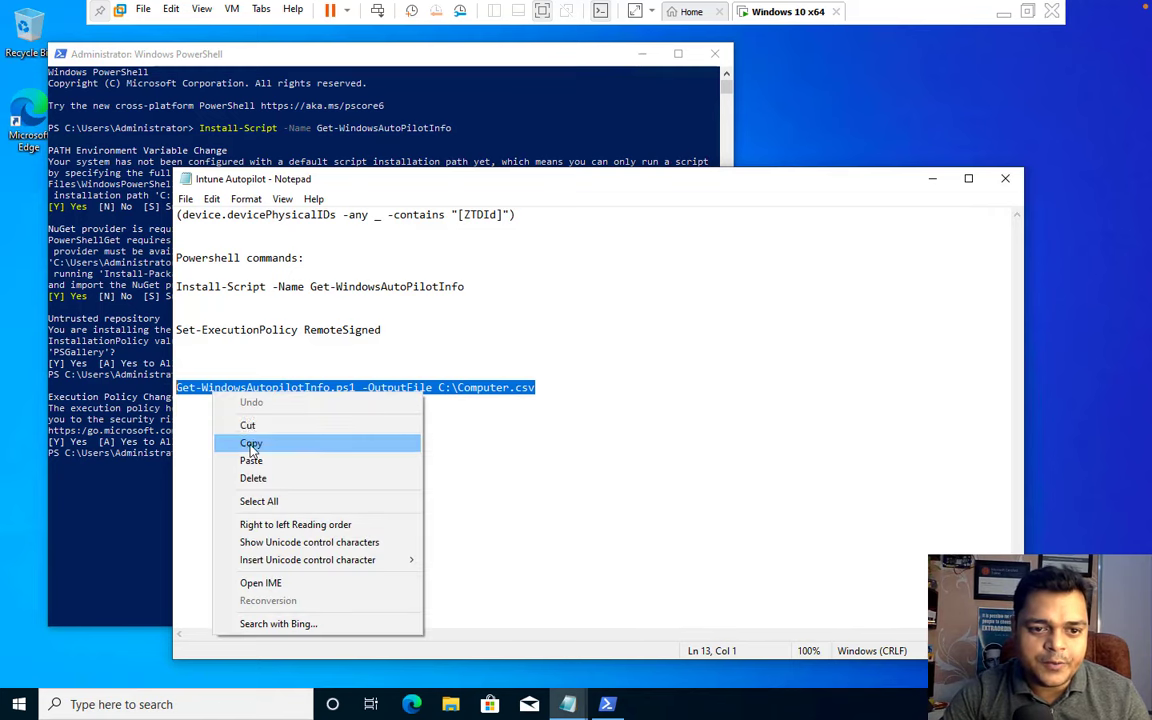
click(240, 443)
- Run the copied command Get-WindowsAutopilotInfo.ps1 -OutputFile C:\Computer.csv in the PowerShell window to export the hardware details
click(150, 492)
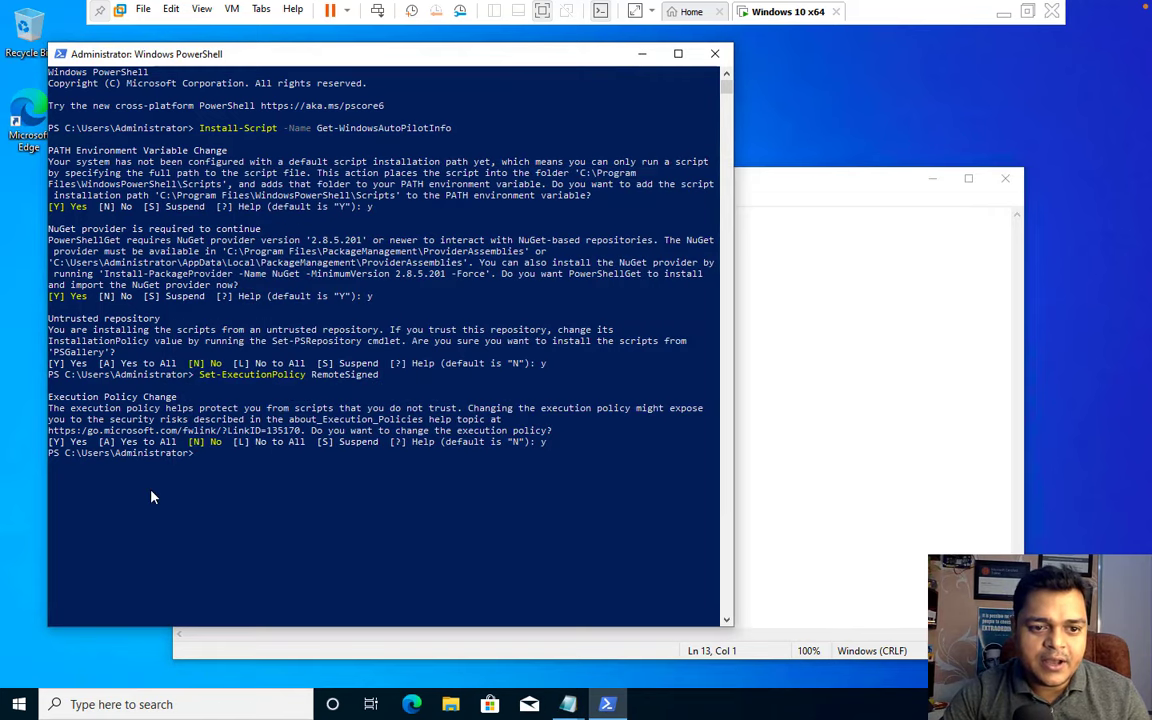
right_click(238, 468)
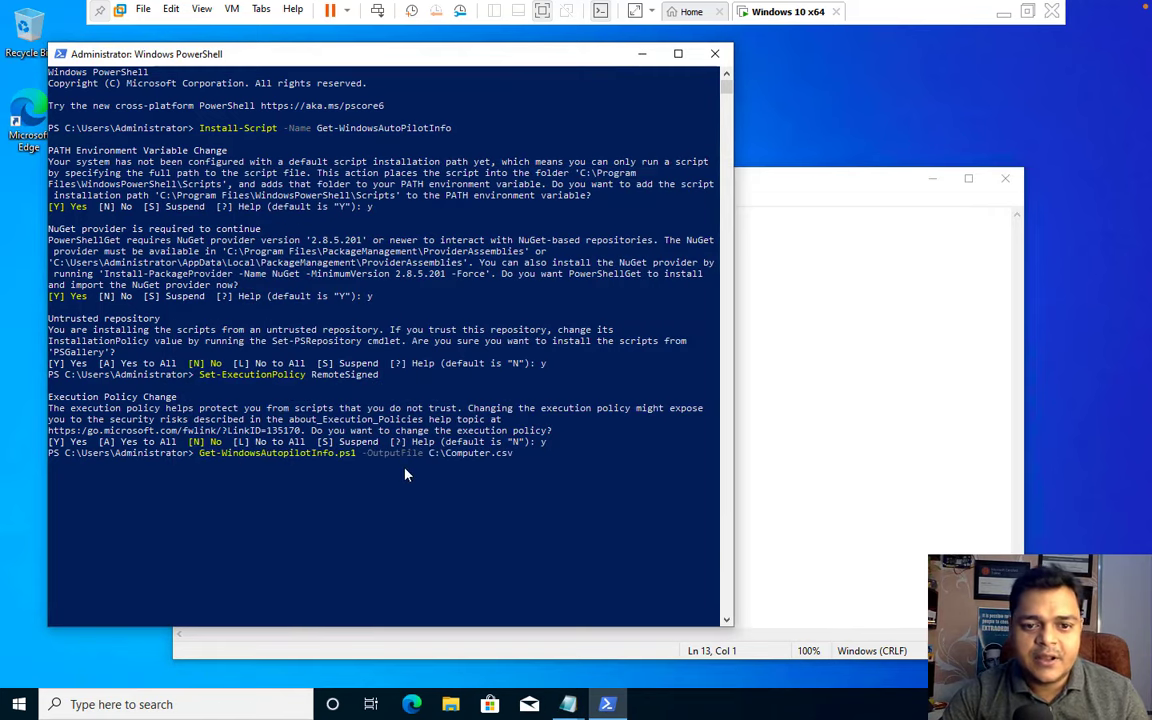
click(509, 486)
key(Escape)
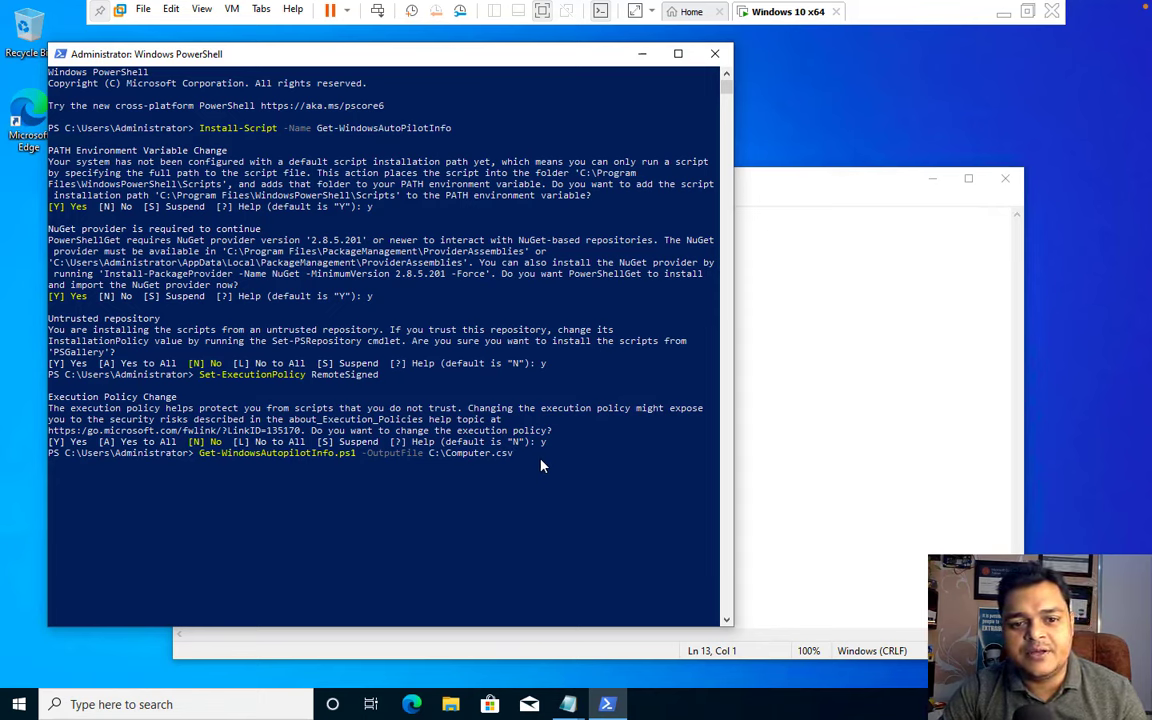
click(531, 464)
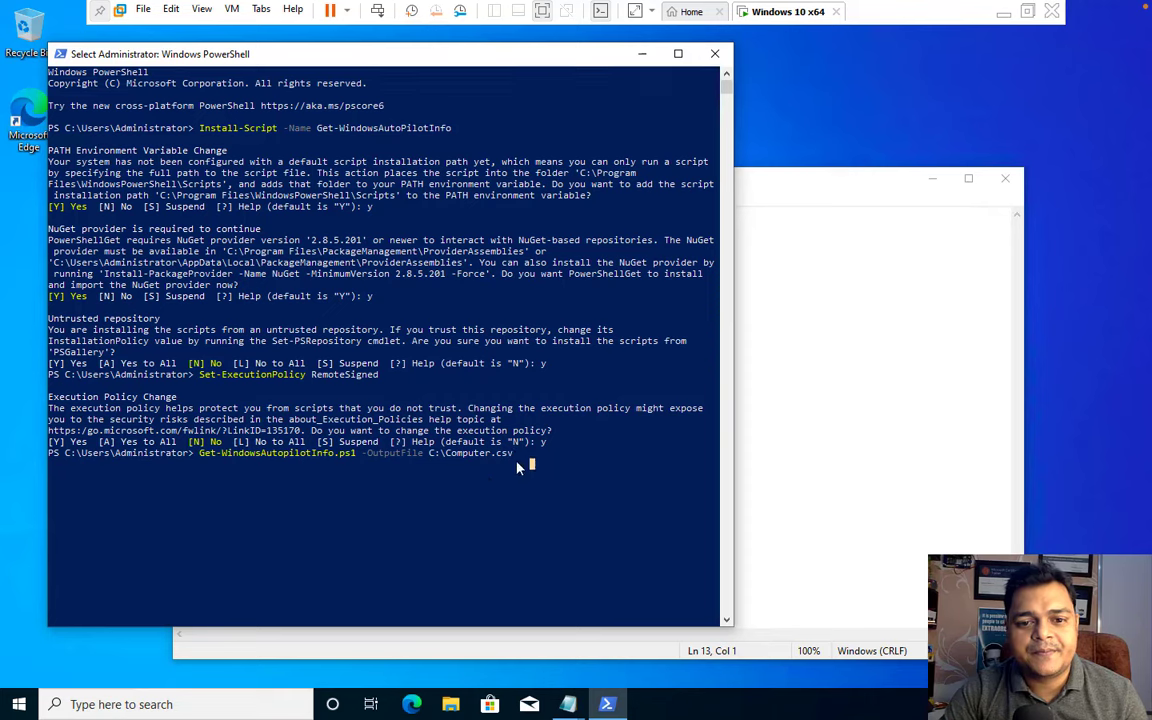
key(Return)
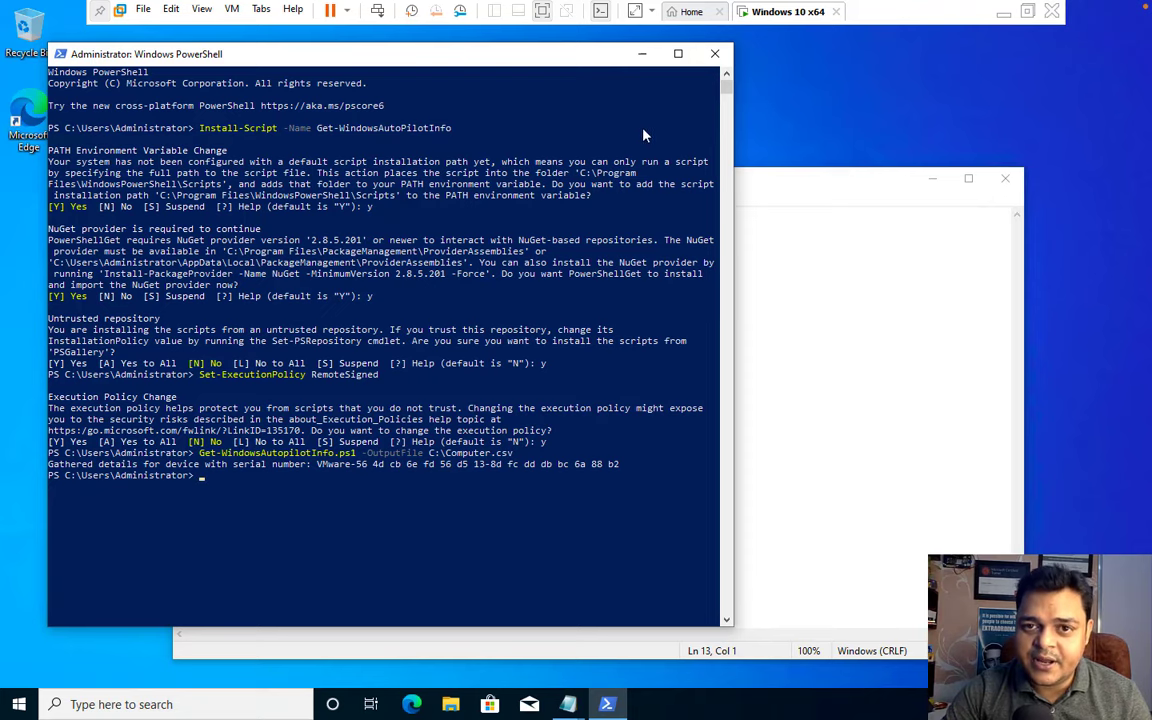
- Minimize the PowerShell and notes windows, and copy Computer.csv from Local Disk (C:) of the virtual machine
click(641, 53)
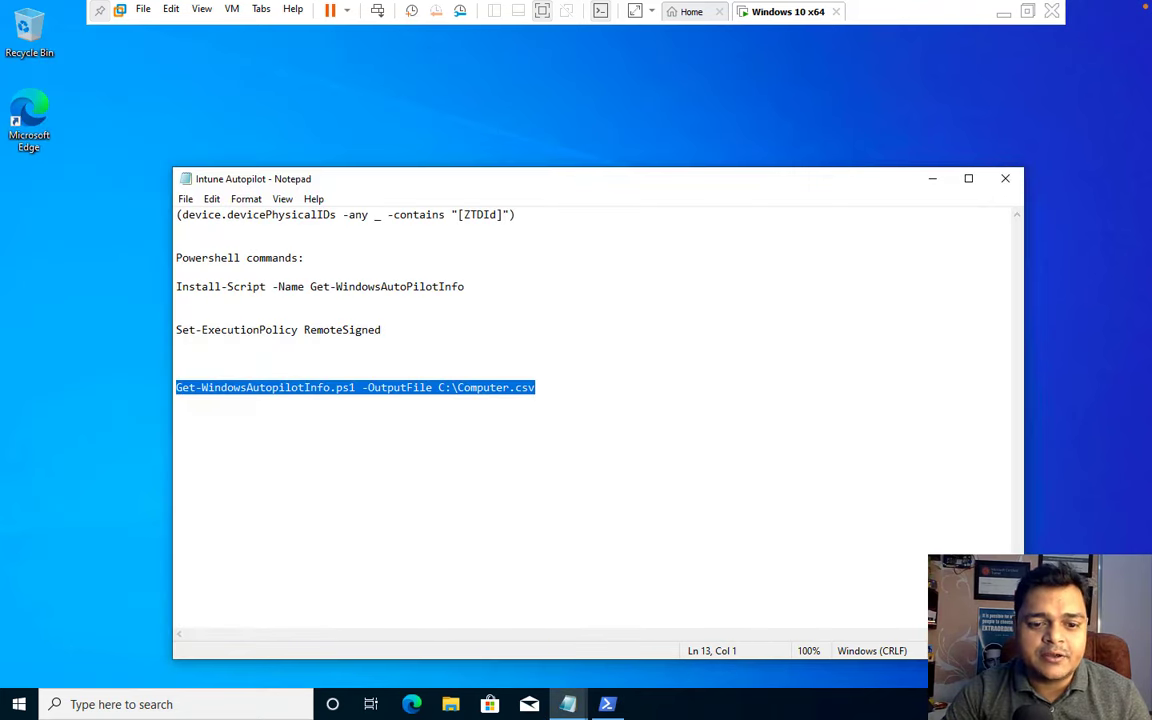
click(932, 179)
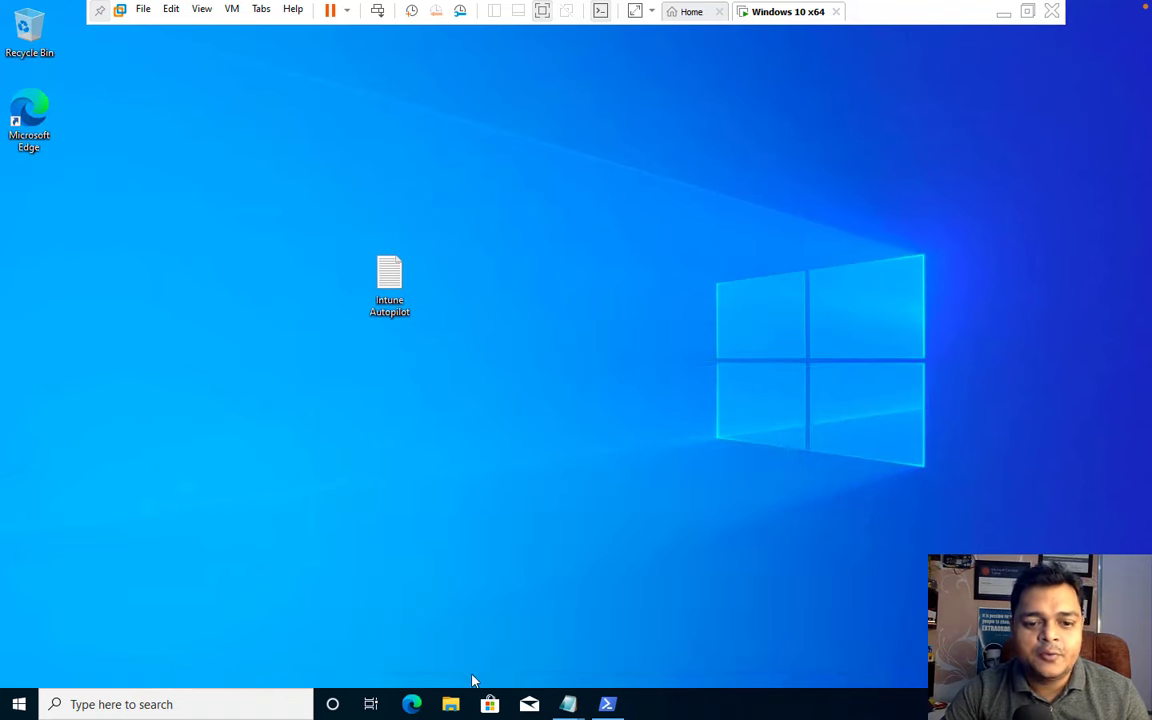
click(455, 705)
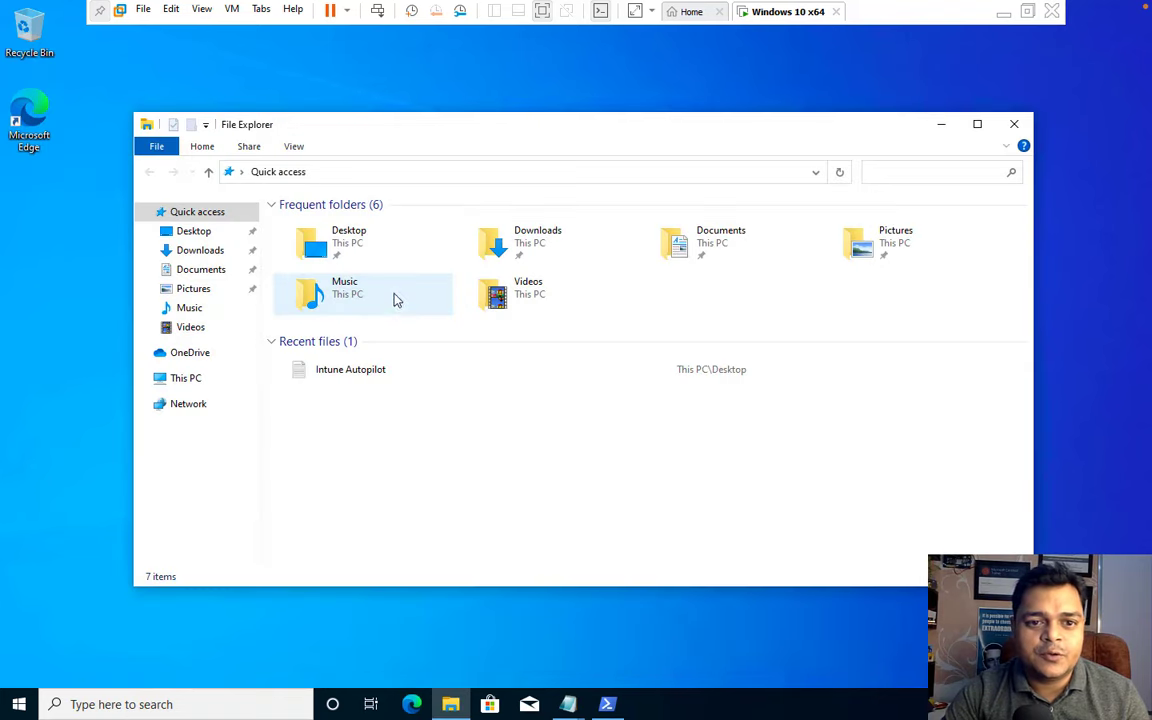
click(190, 381)
double_click(373, 392)
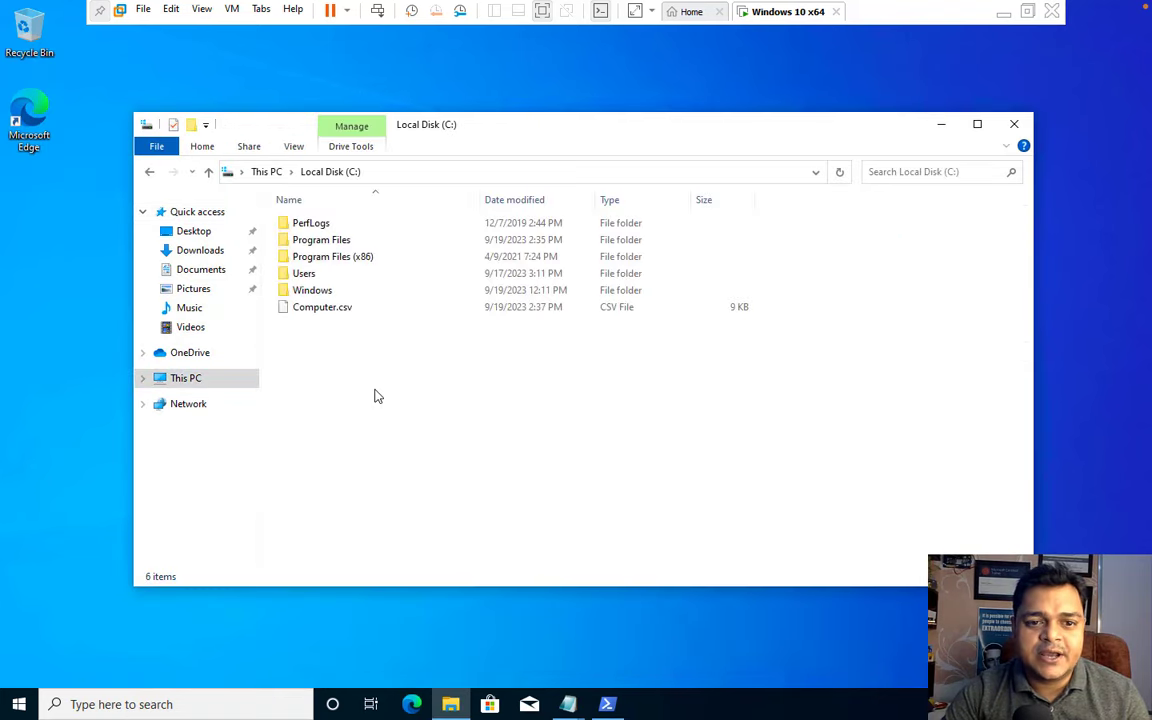
right_click(320, 312)
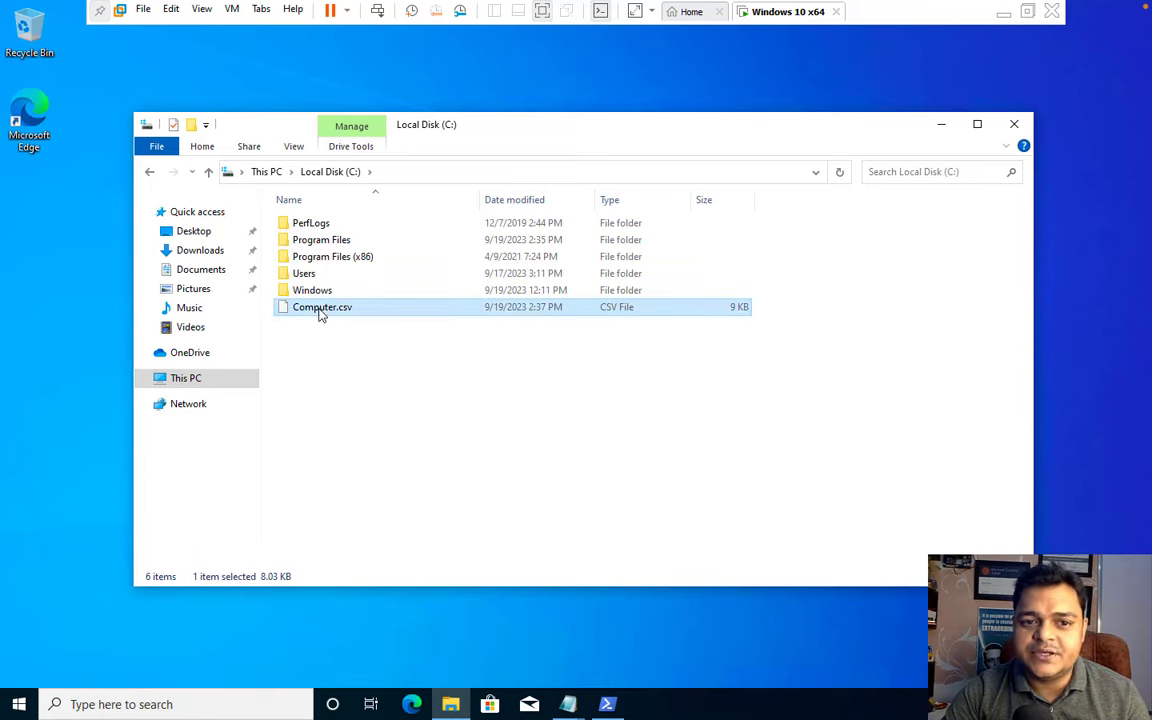
click(357, 472)
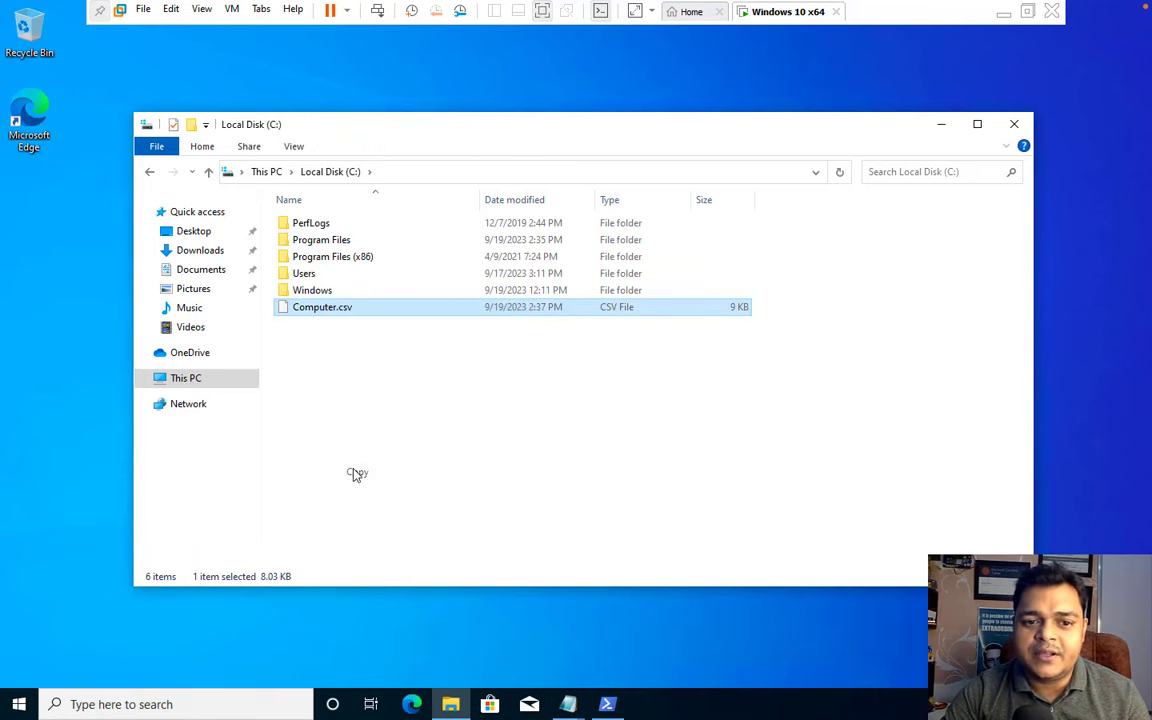
- Minimize the virtual machine and paste the copied Computer.csv file onto the host computer's desktop
click(1003, 13)
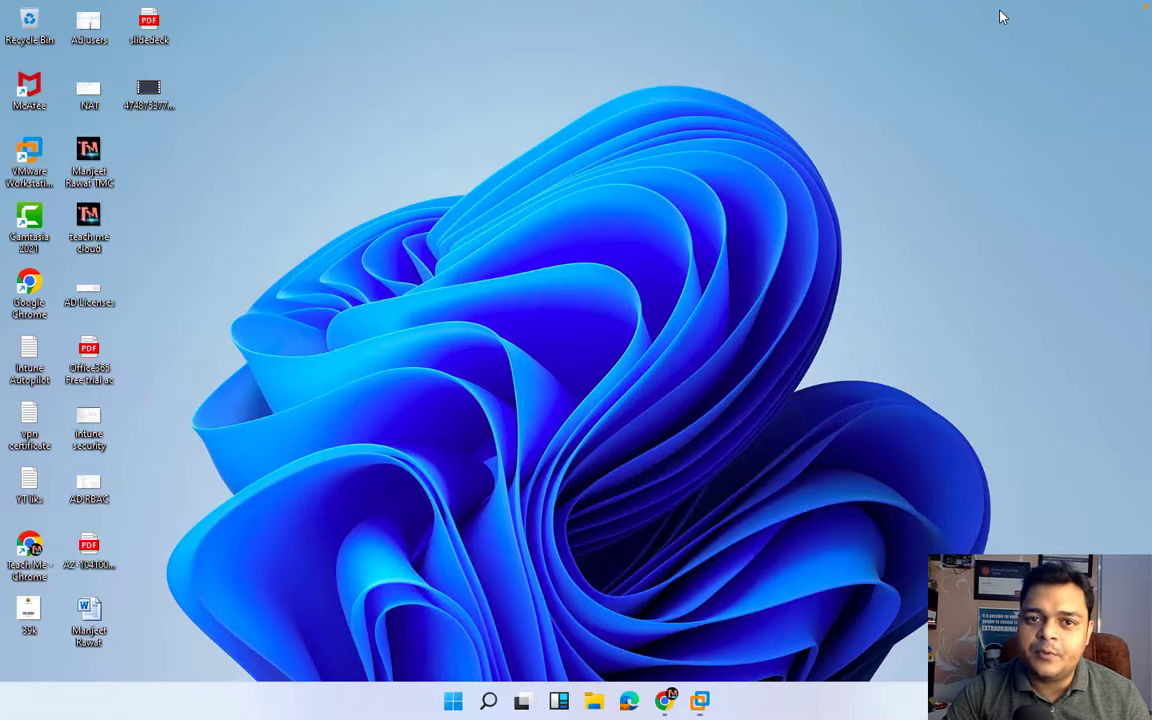
right_click(587, 189)
click(643, 262)
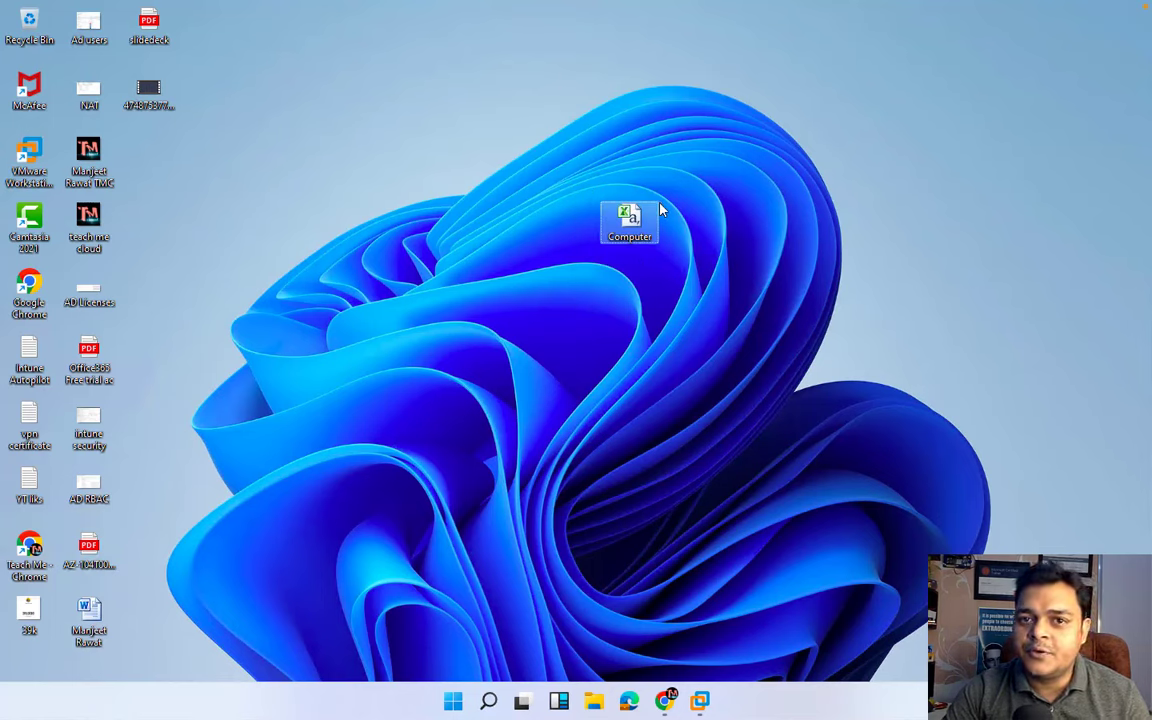
- Switch to the Intune admin center in Chrome and open the Windows Autopilot devices page from the Windows enrollment settings
click(664, 700)
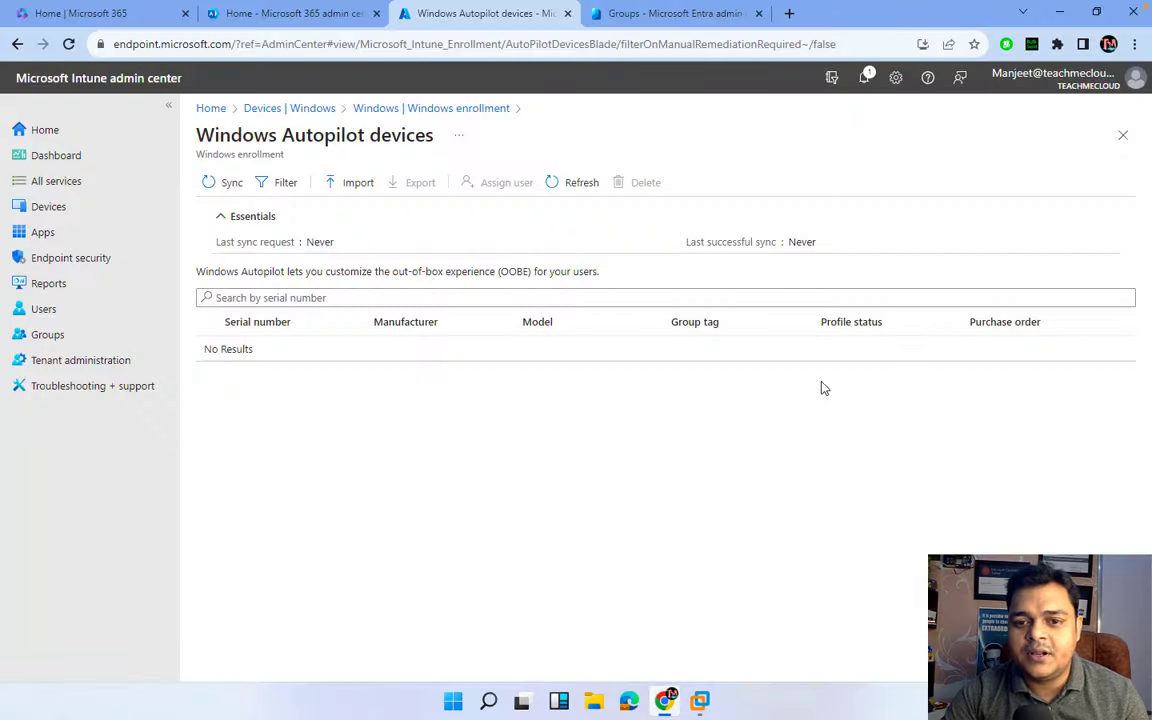
click(368, 110)
click(311, 110)
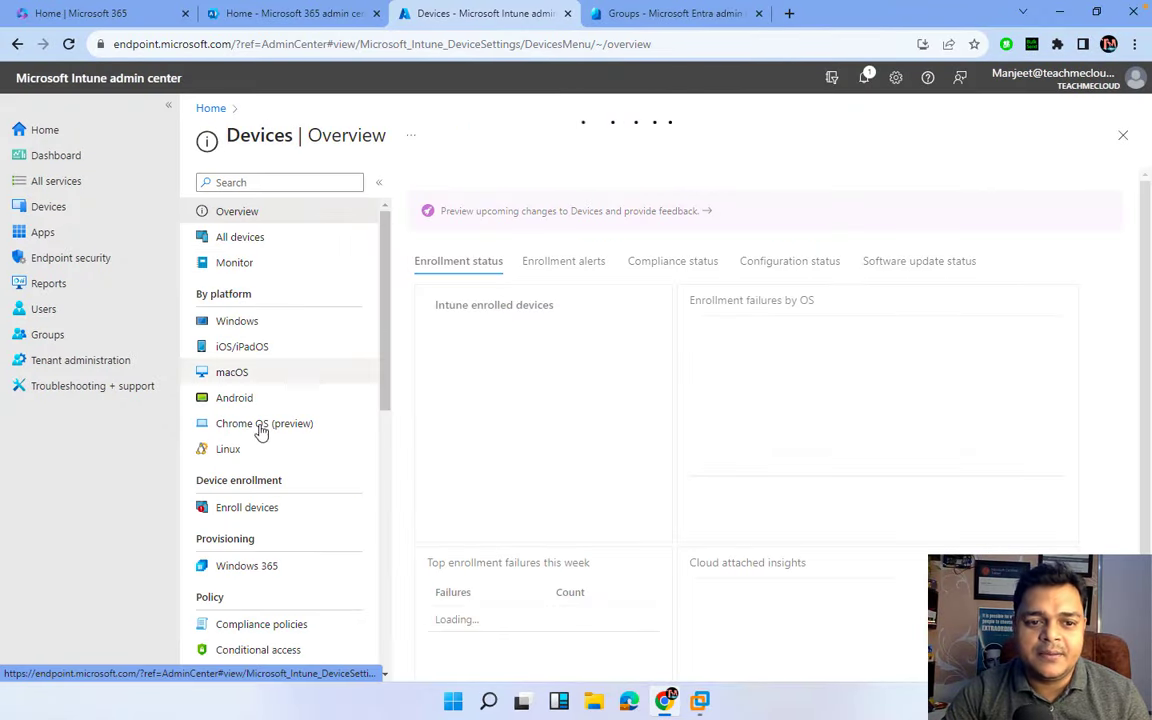
click(238, 321)
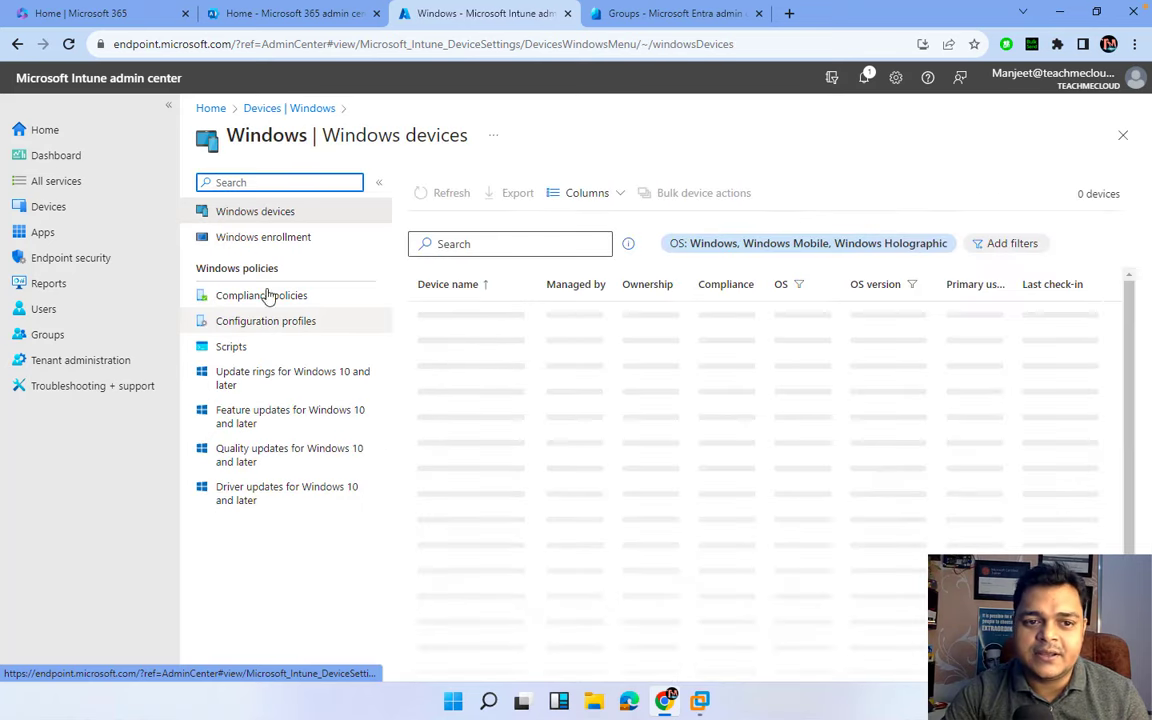
click(283, 240)
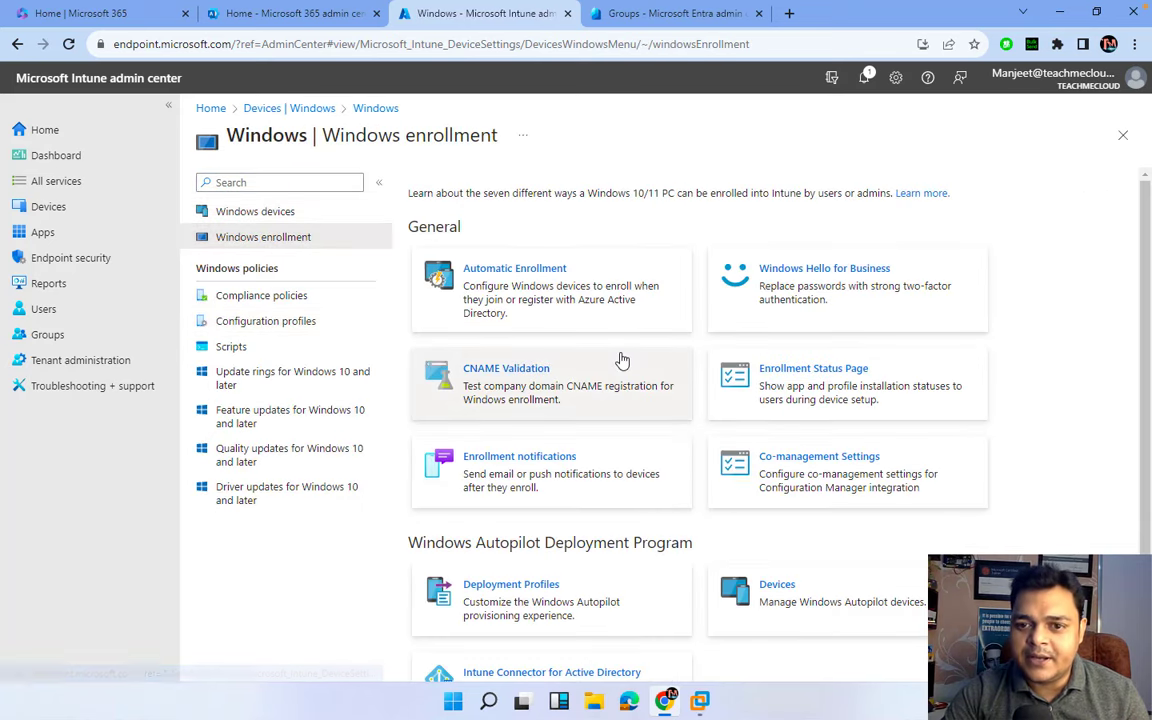
click(772, 601)
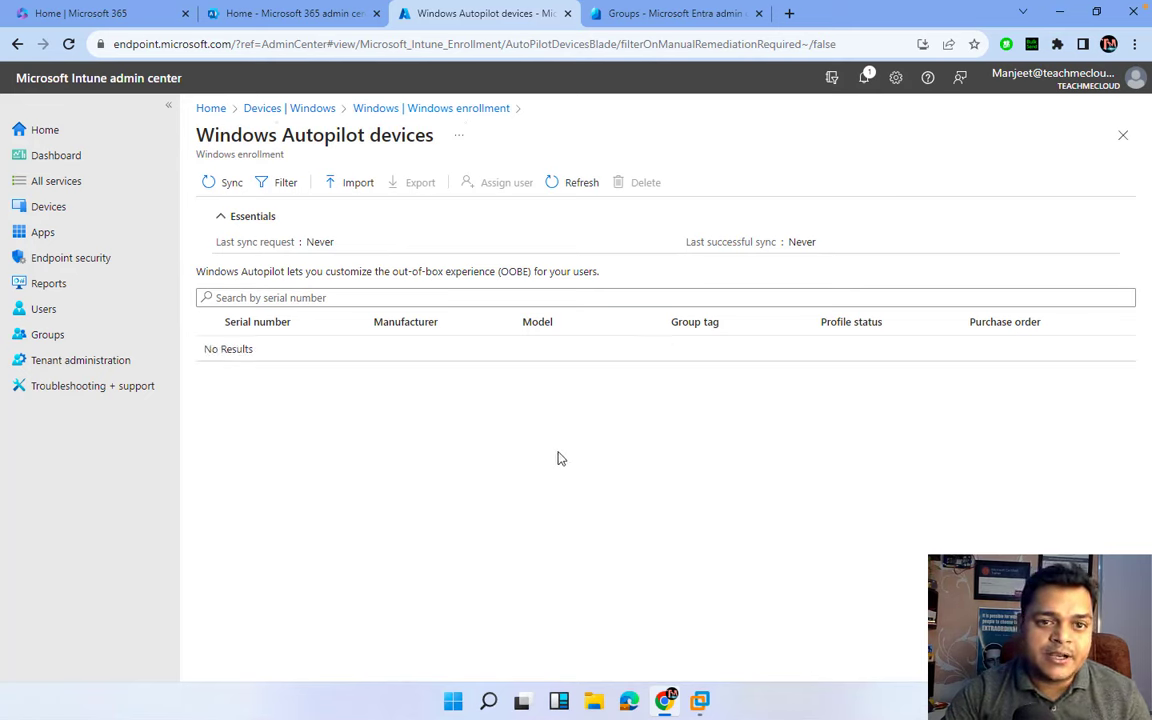
- Import Computer.csv from the desktop into the Windows Autopilot devices list
click(352, 188)
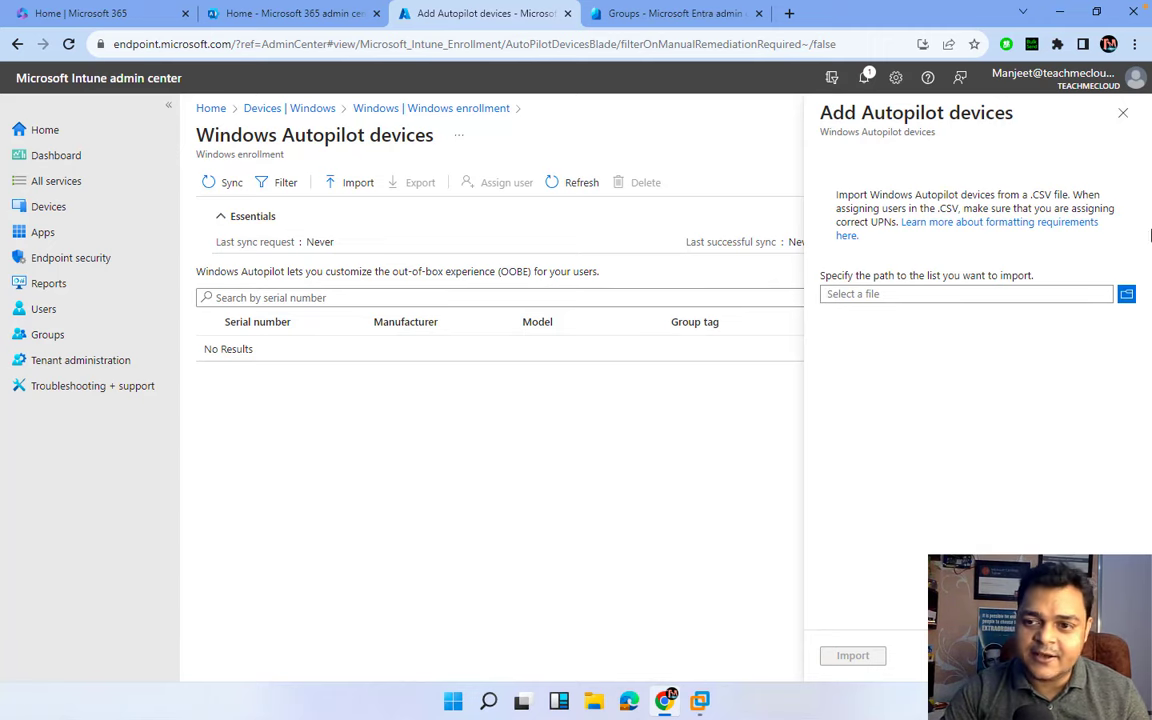
click(1126, 293)
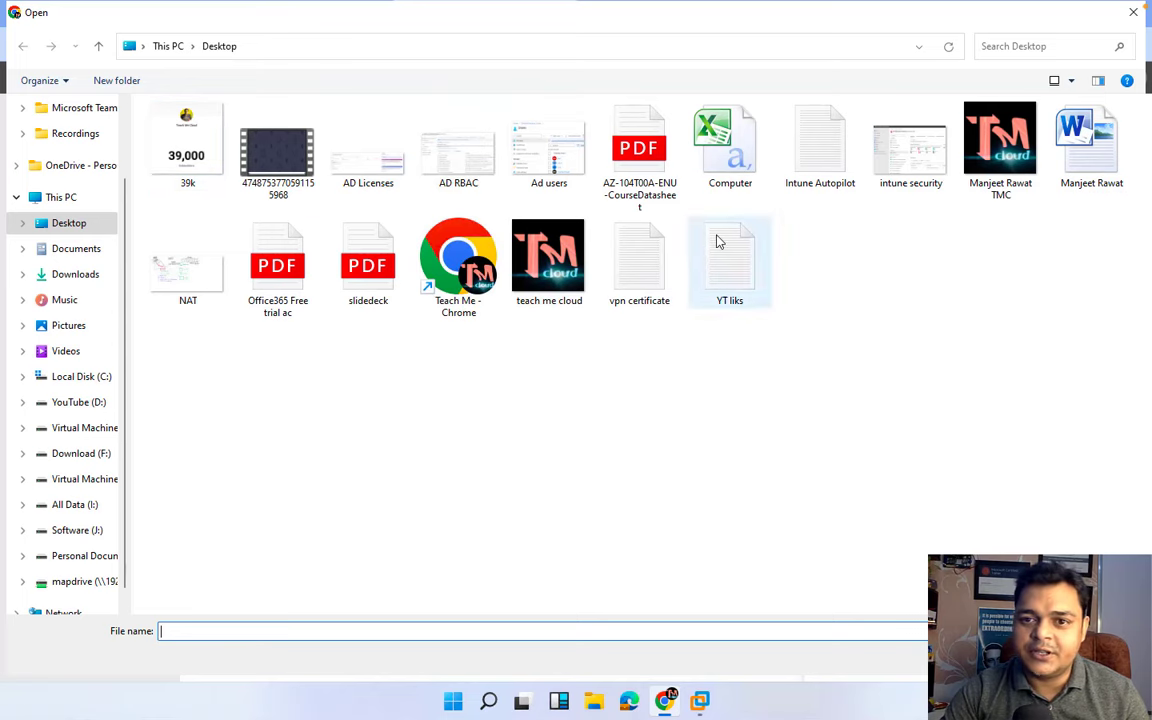
double_click(728, 148)
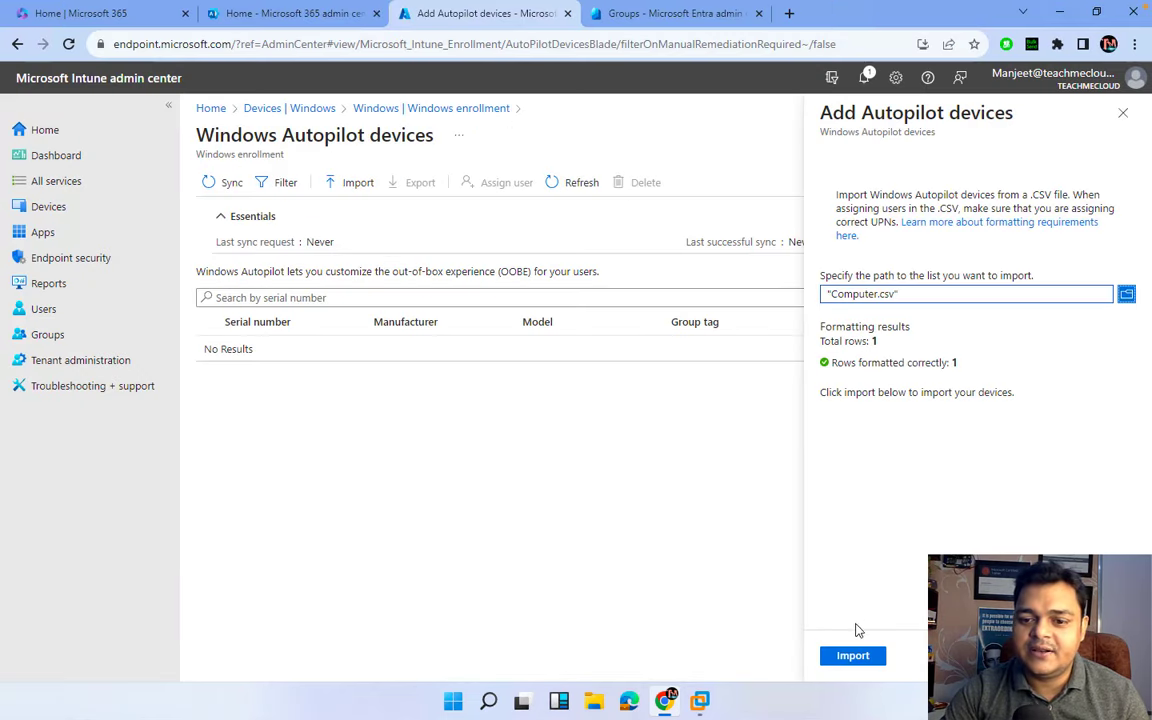
click(858, 660)
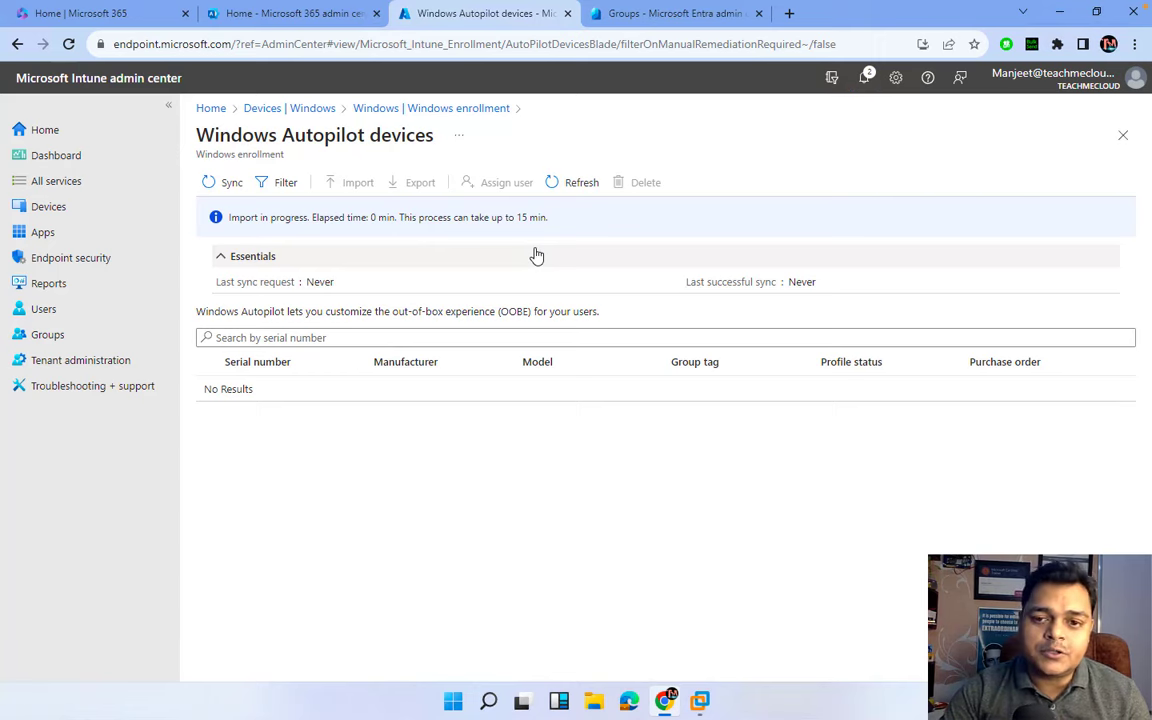
key(ctrl+Left)
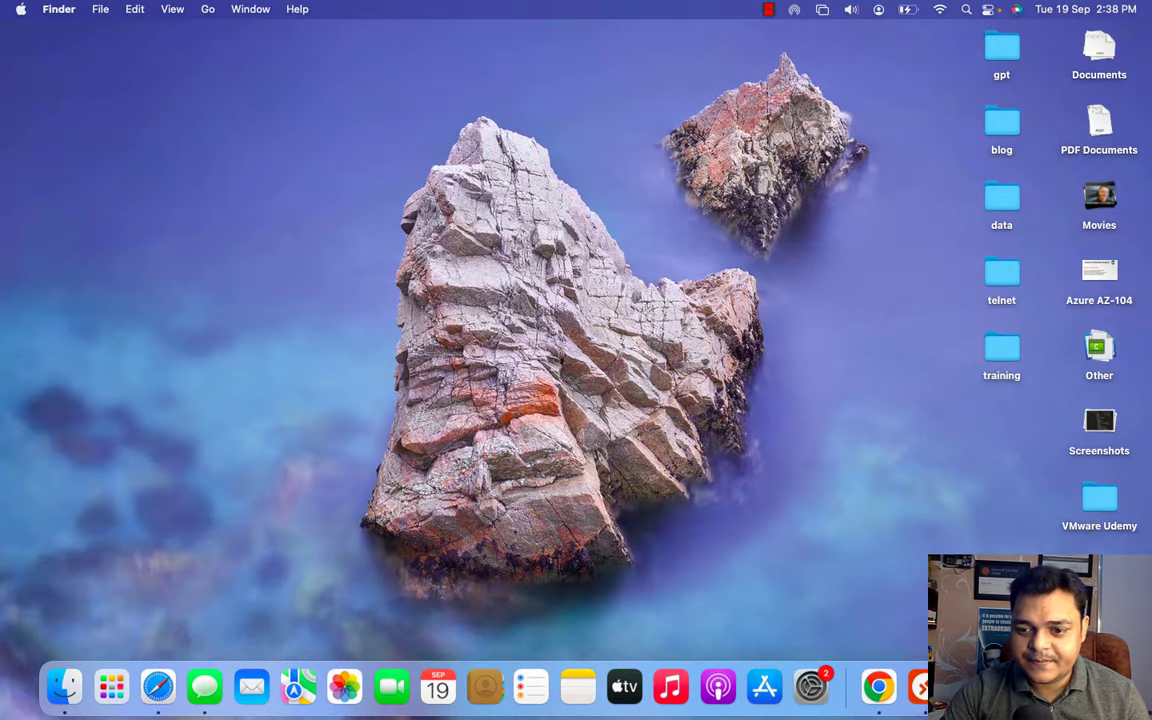
right_click(925, 686)
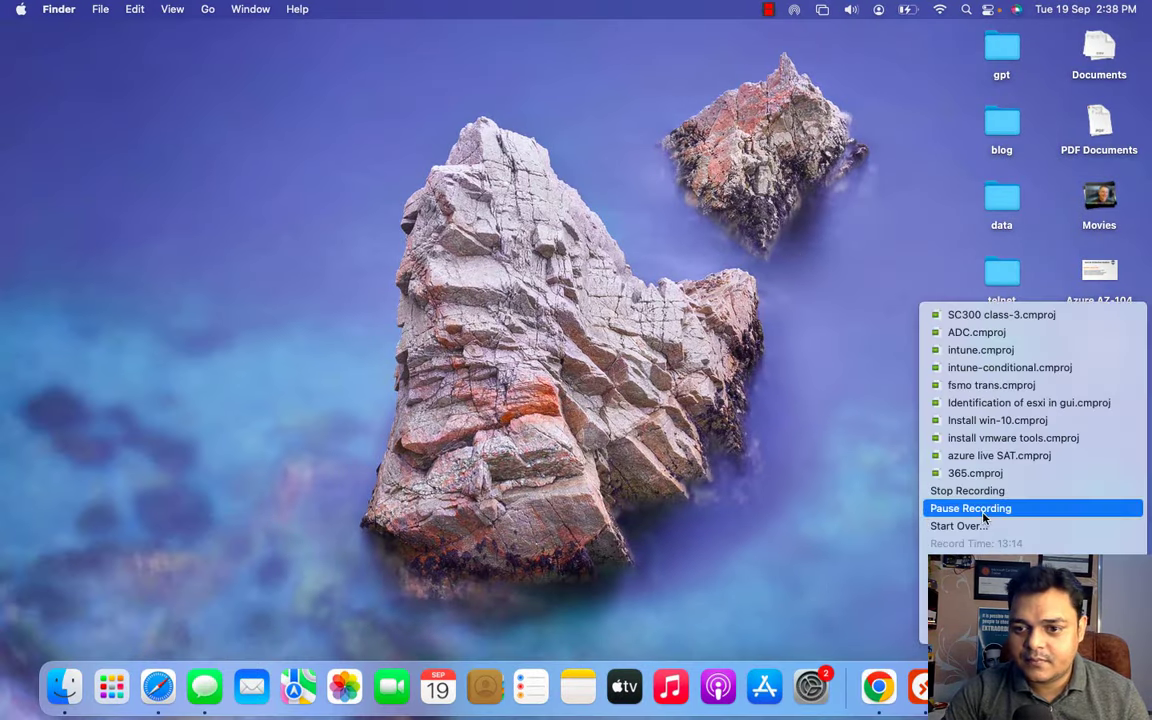
click(983, 515)
key(ctrl+Right)
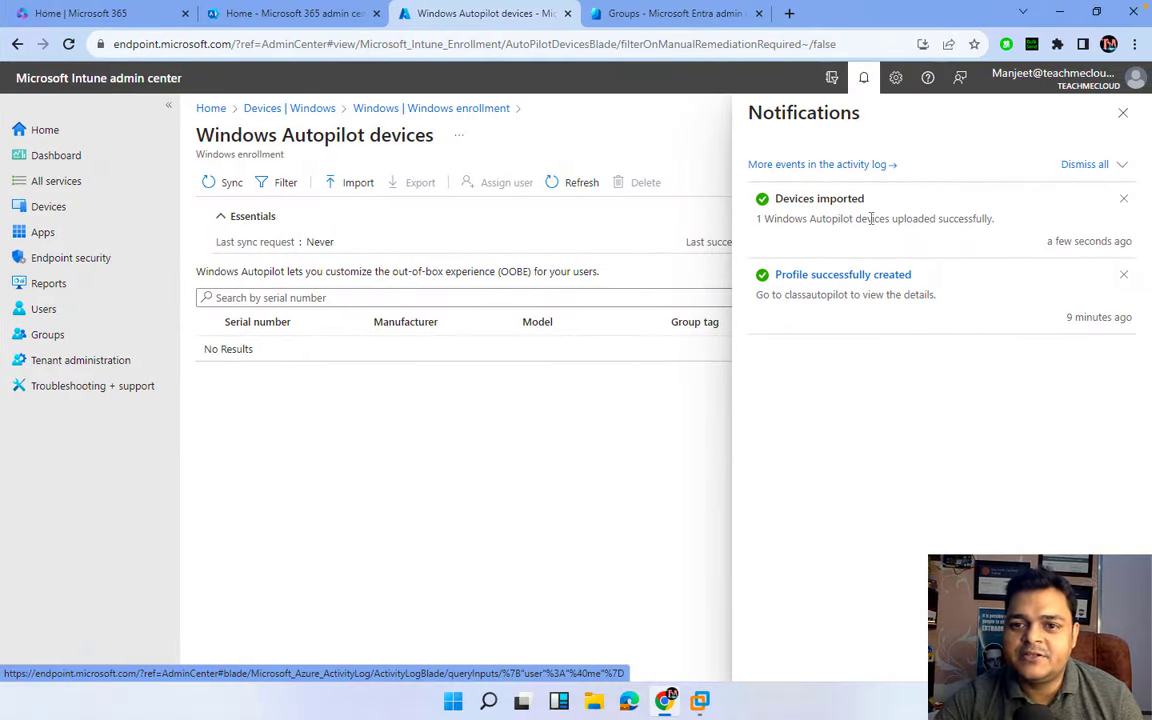
- Close the notifications, refresh the Autopilot devices list, widen the Serial number column to show the full value, and refresh again
click(1123, 111)
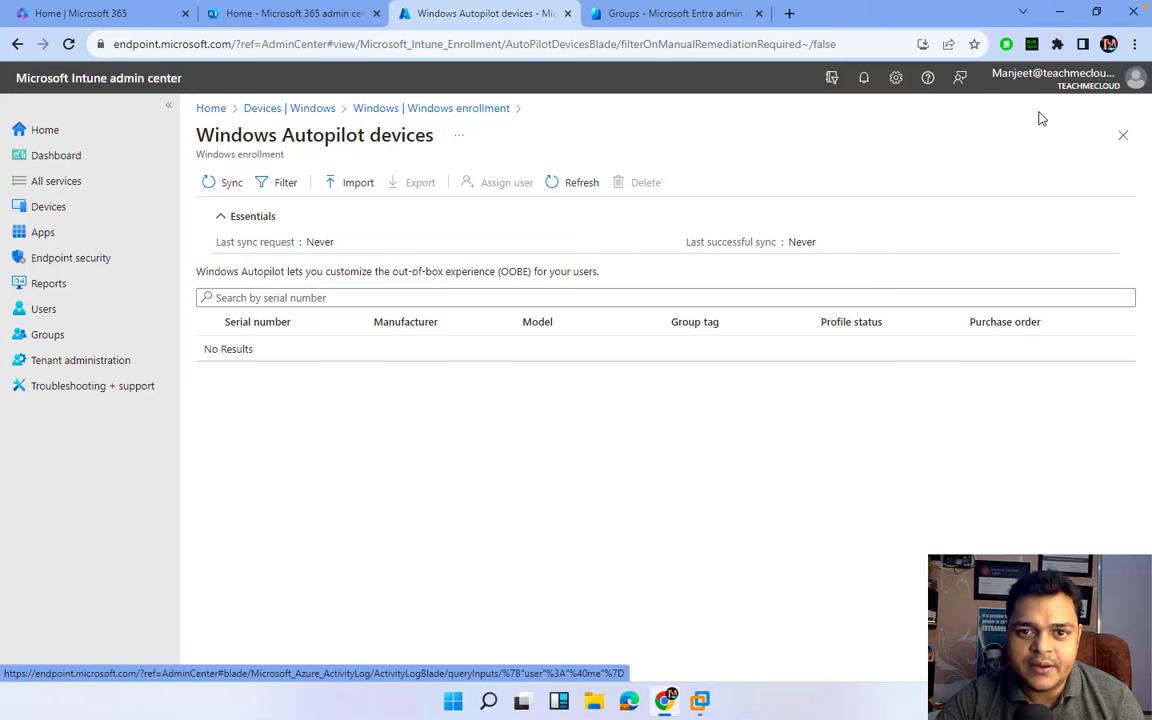
click(561, 183)
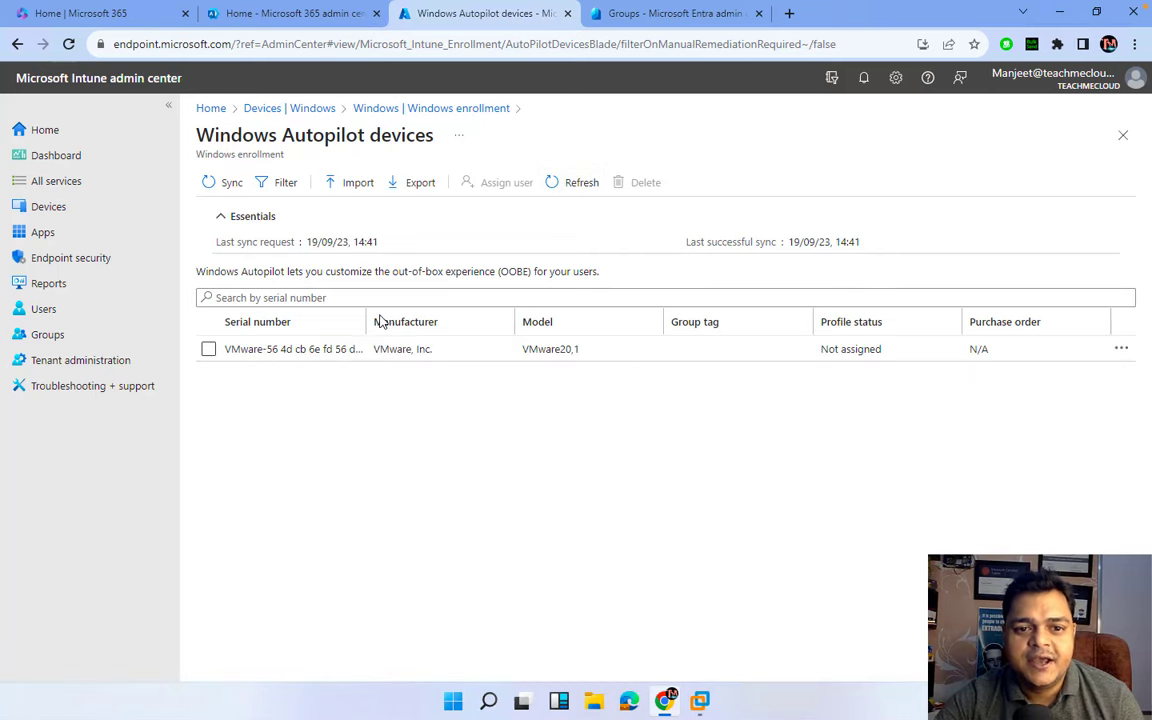
drag(366, 317, 462, 321)
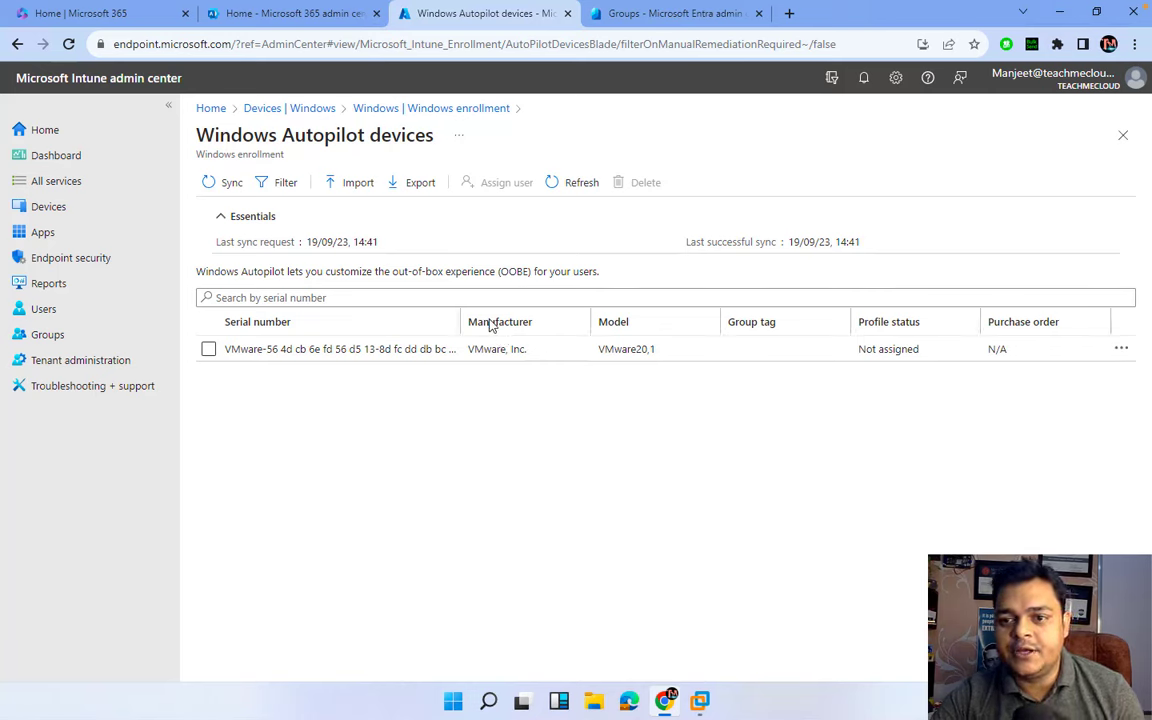
drag(461, 321, 517, 319)
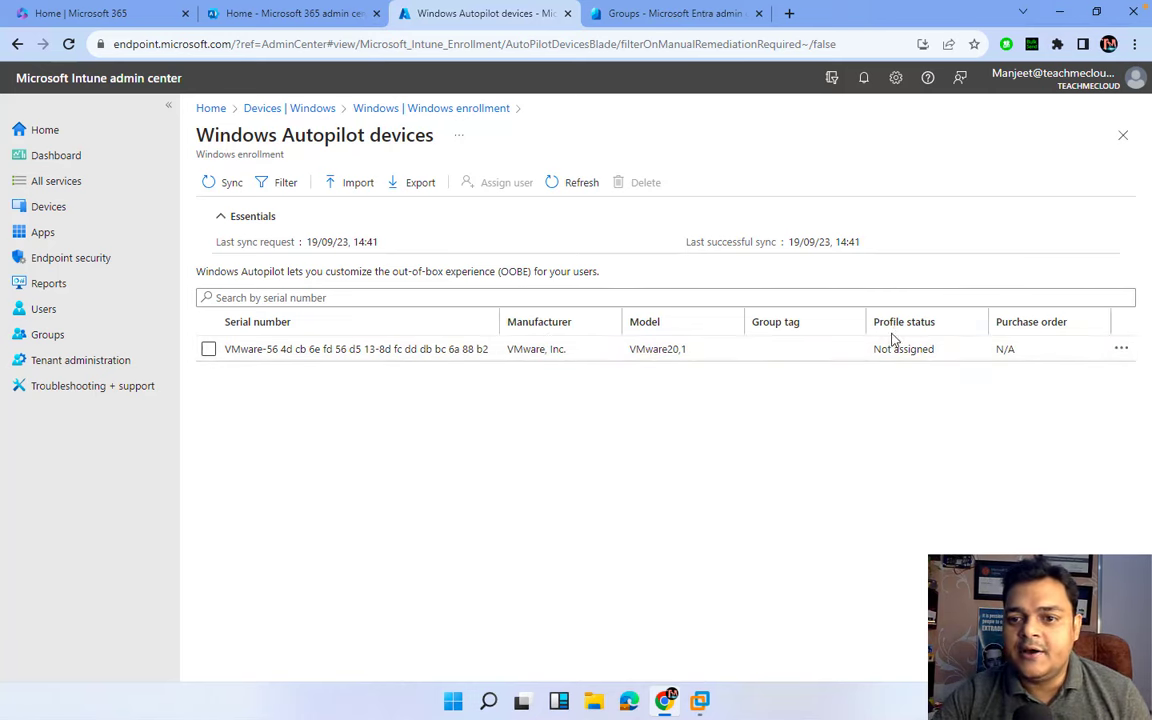
click(560, 188)
click(560, 186)
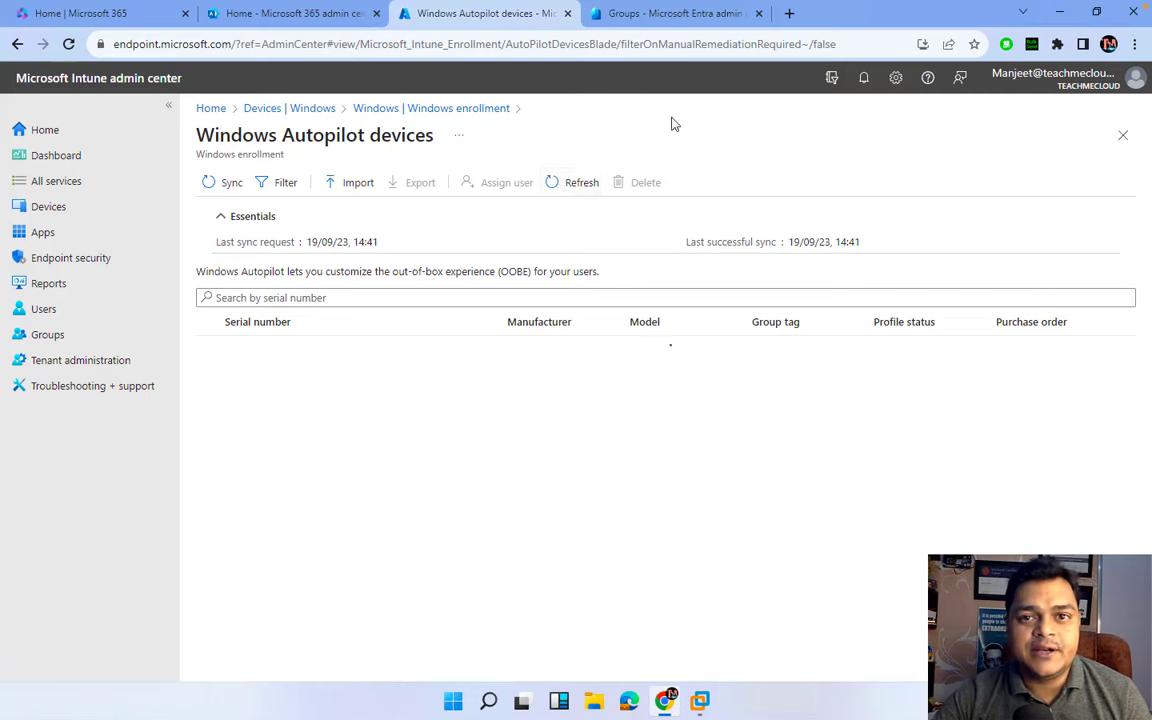
- Switch to the Microsoft Entra admin center and show the list of all devices
click(655, 16)
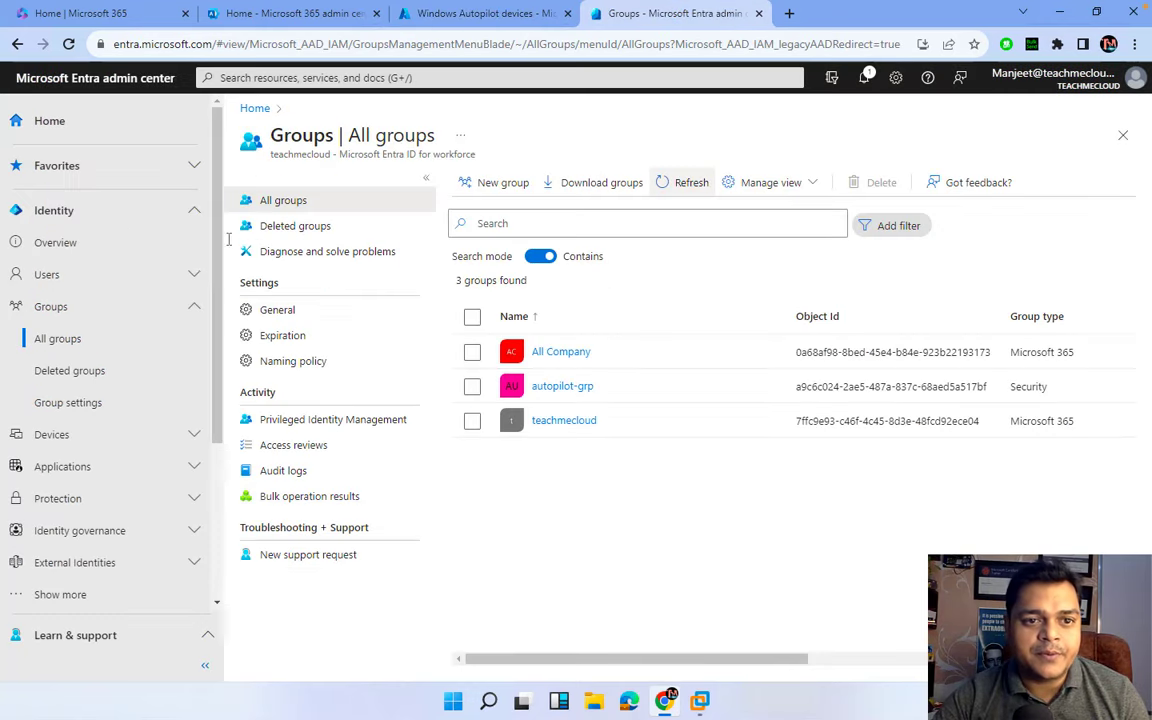
click(68, 440)
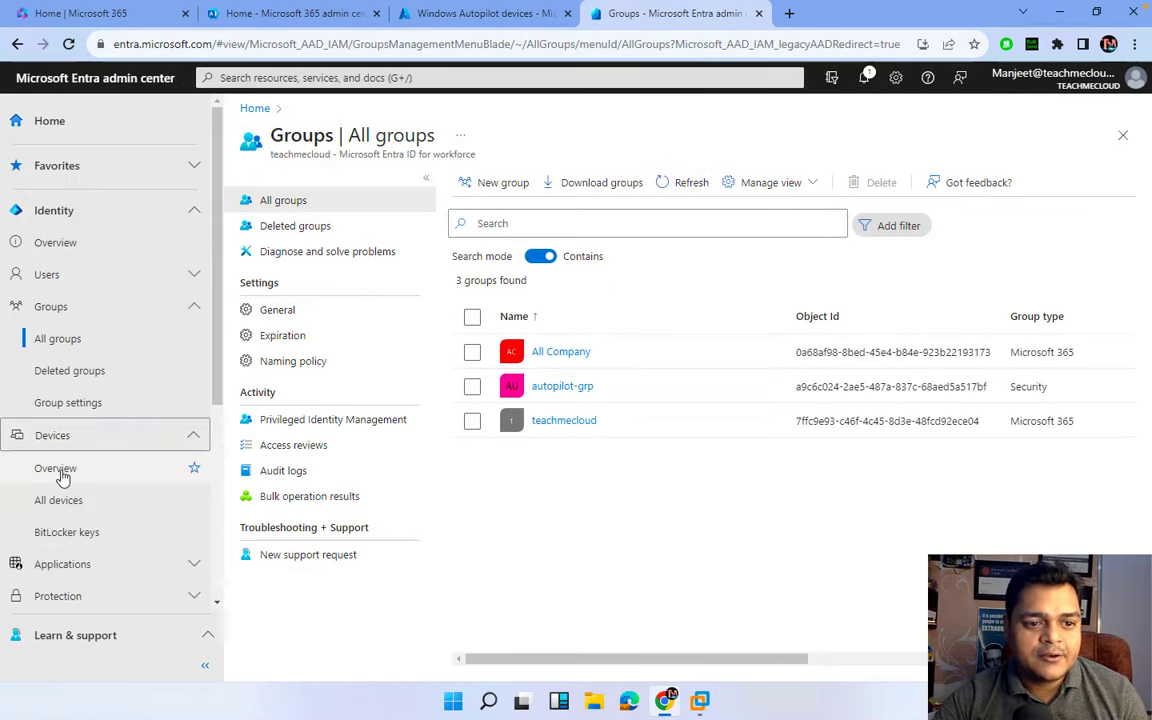
click(60, 472)
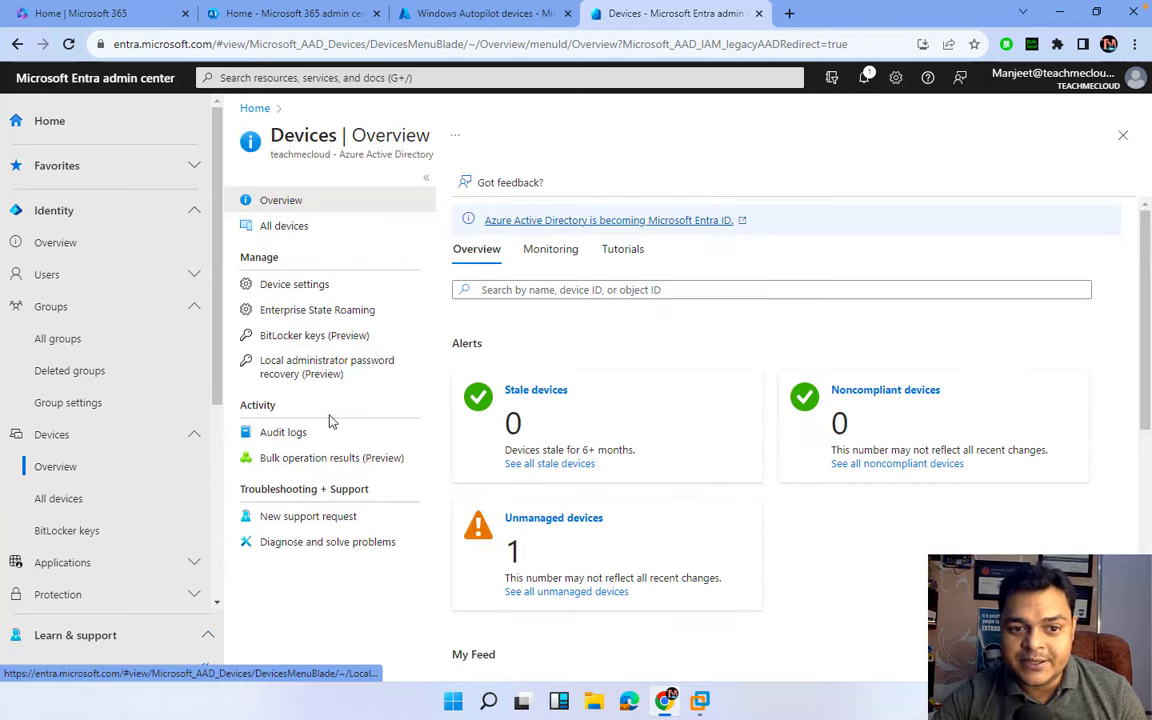
click(290, 228)
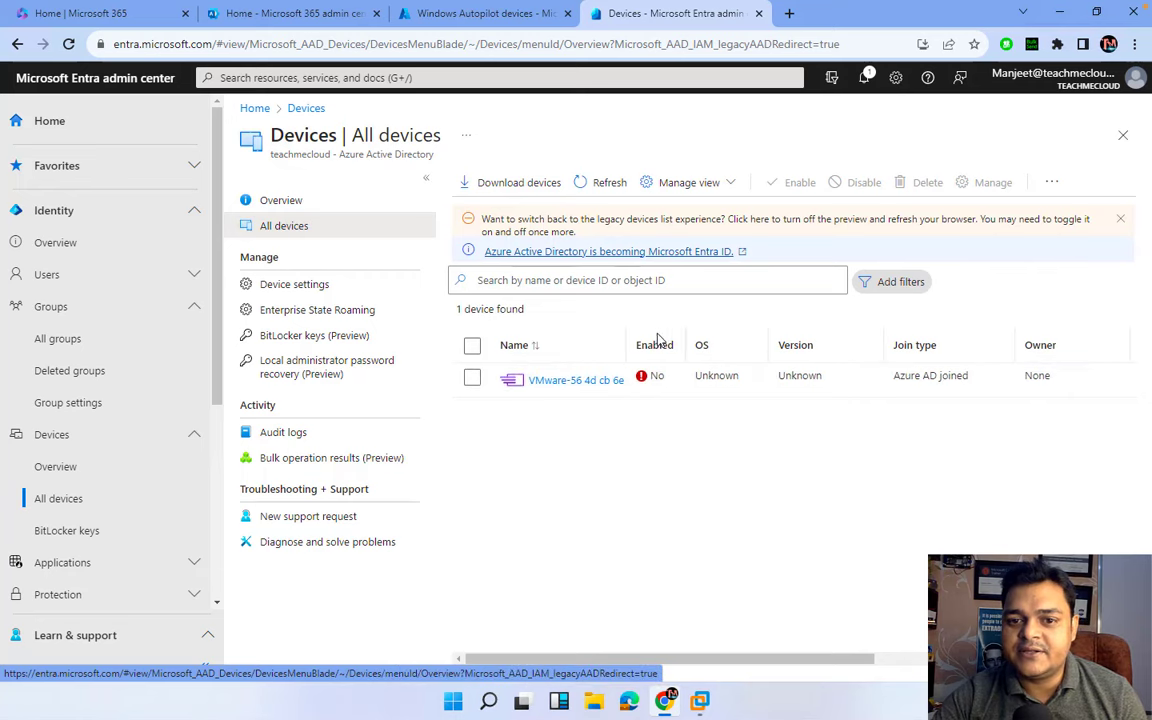
- Widen the Enabled and Name columns in the device list and open the VMware device's properties
drag(688, 335, 763, 335)
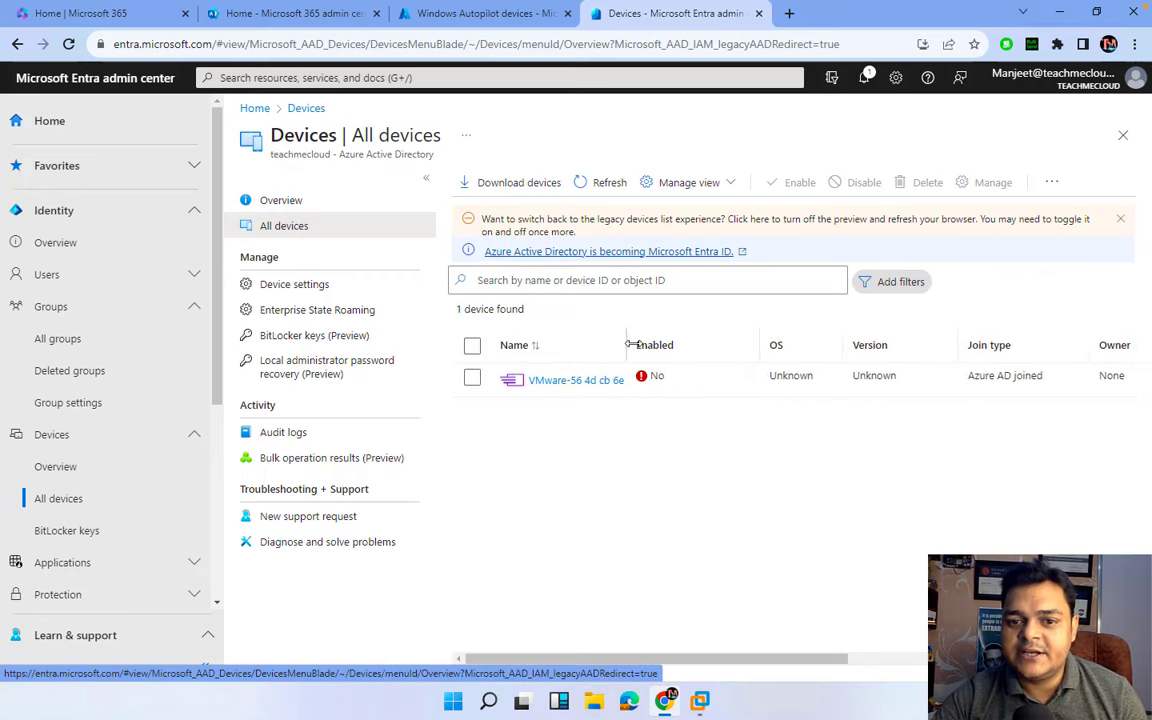
drag(630, 342, 728, 342)
click(707, 384)
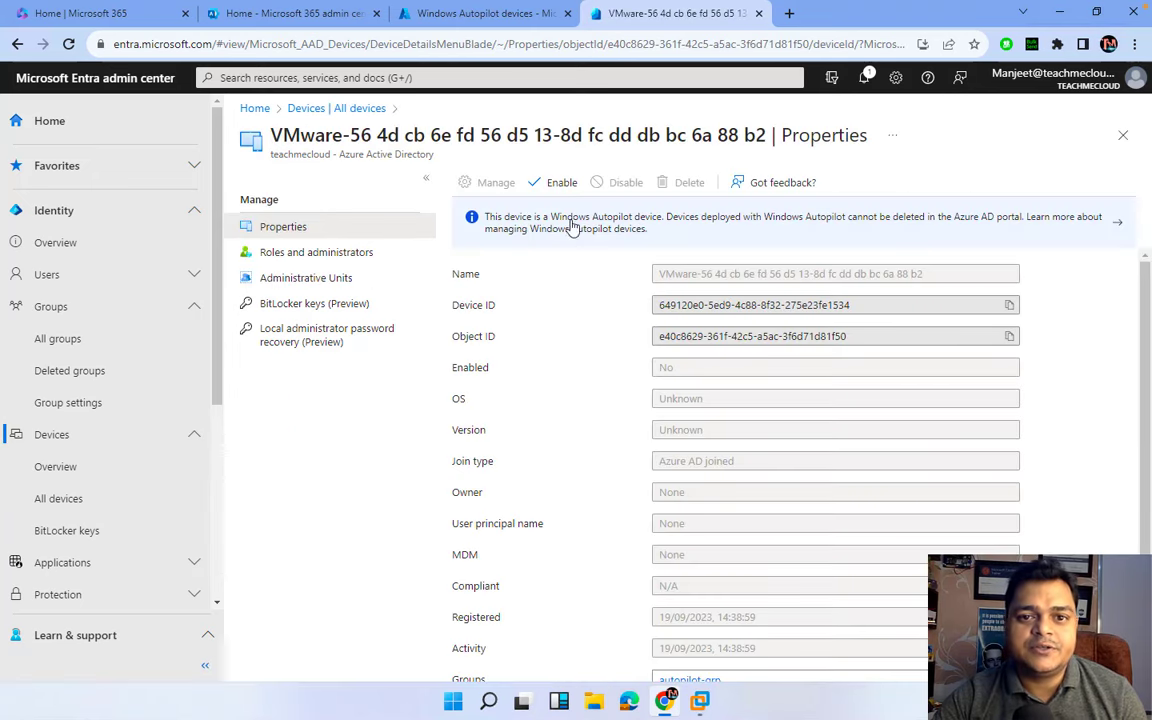
- Enable the VMware Autopilot device in Microsoft Entra and reload its properties page
click(554, 190)
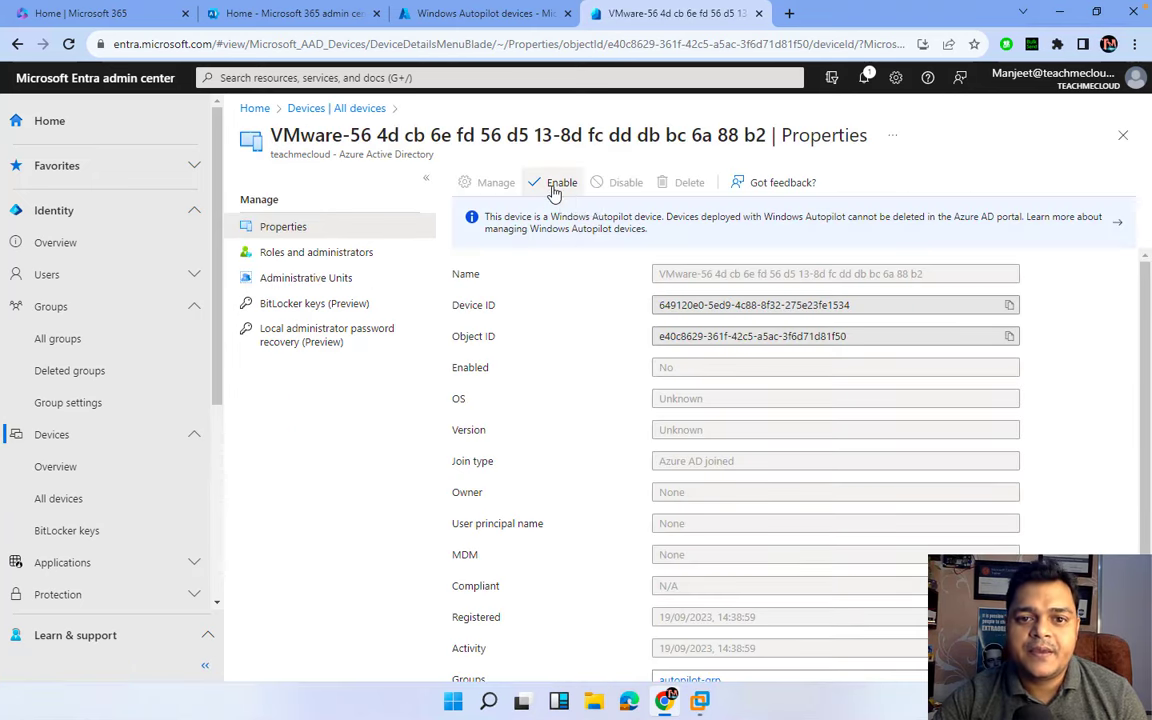
click(488, 298)
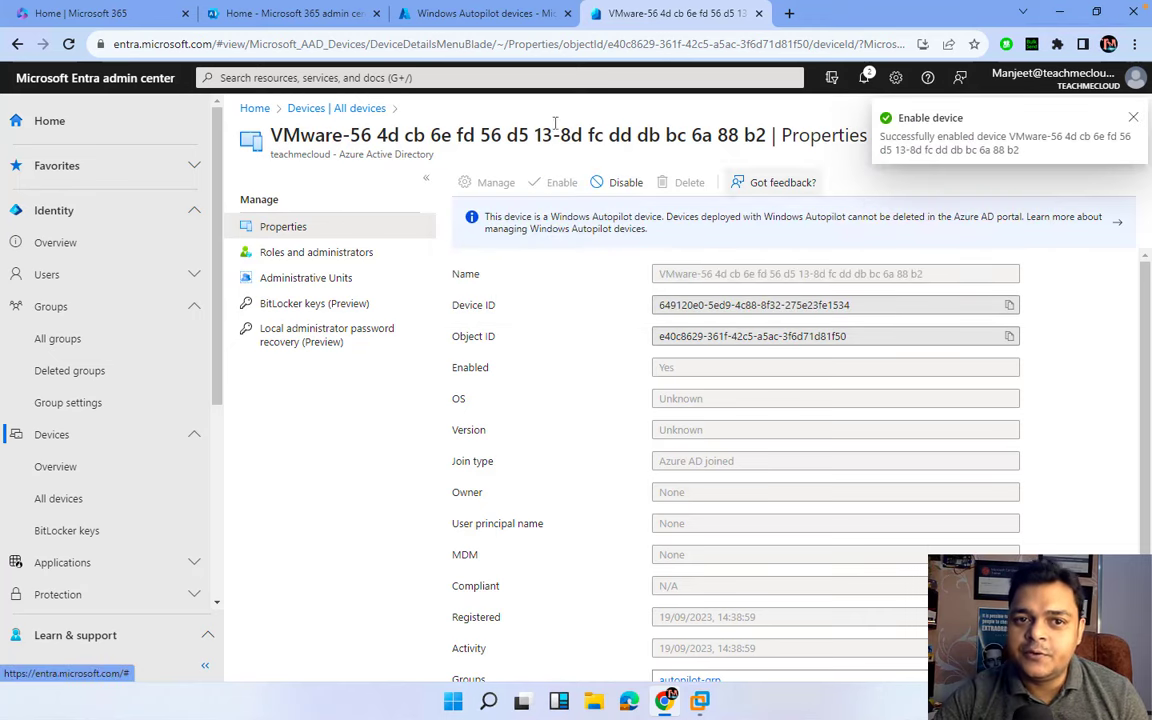
click(468, 44)
key(Return)
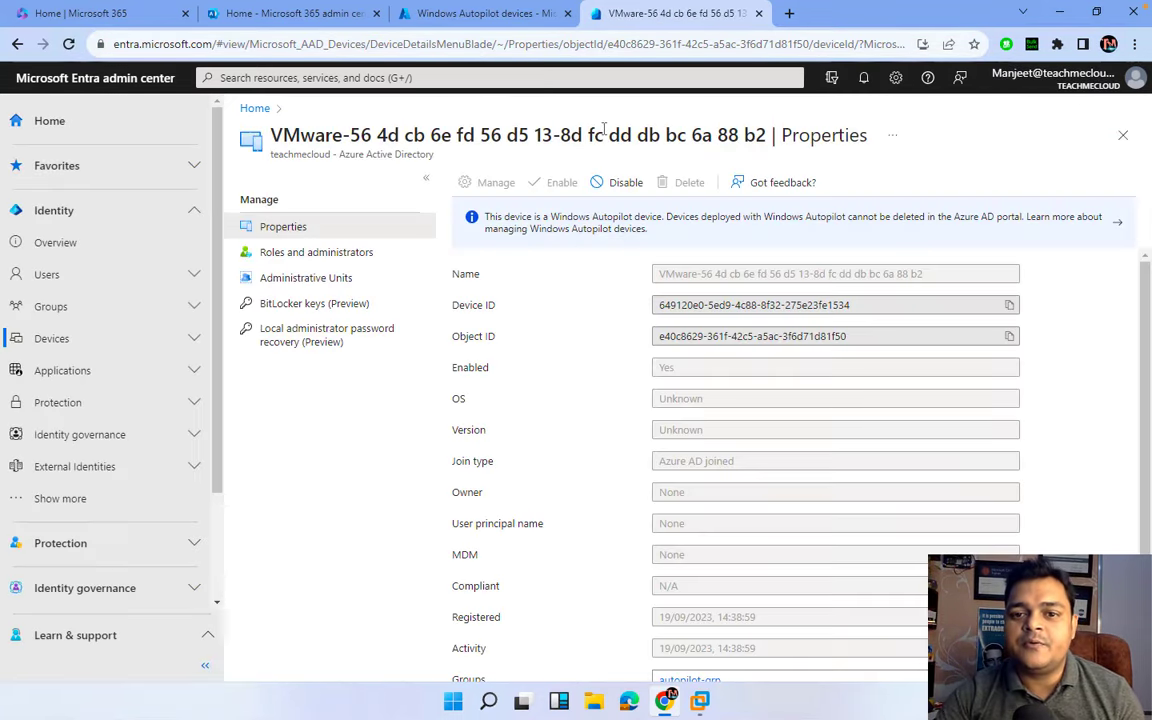
- Return to the Windows Autopilot devices page in Intune and refresh the list to check the profile status
click(498, 18)
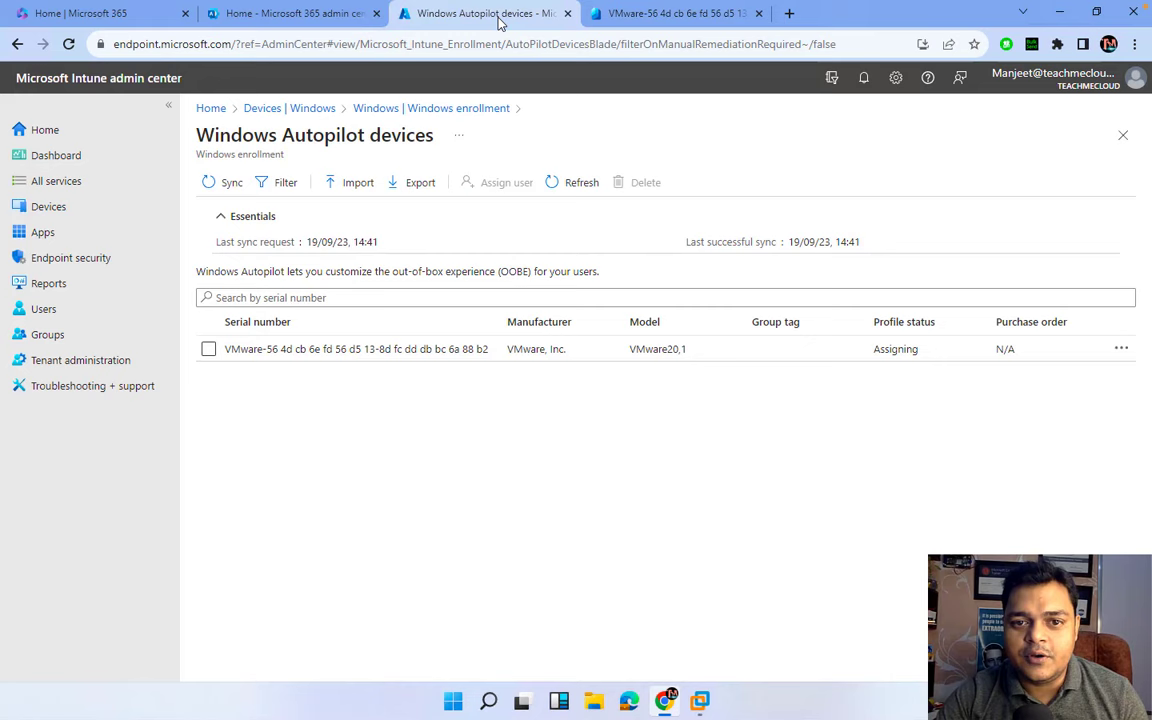
click(575, 193)
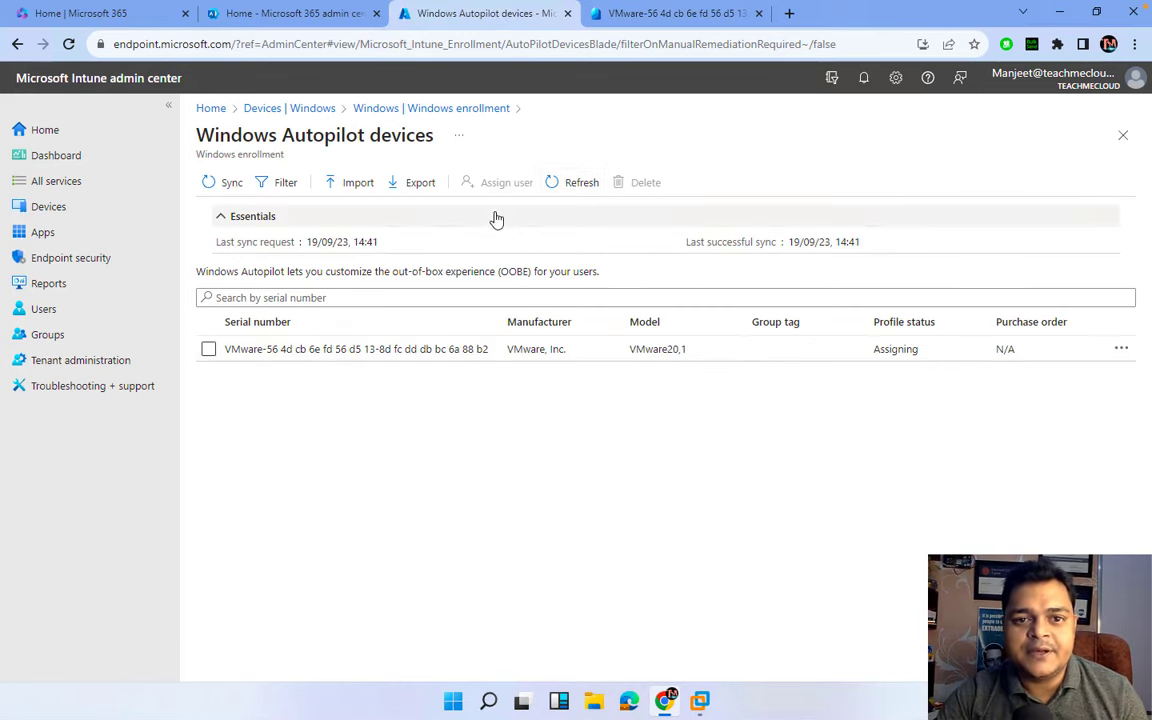
click(577, 193)
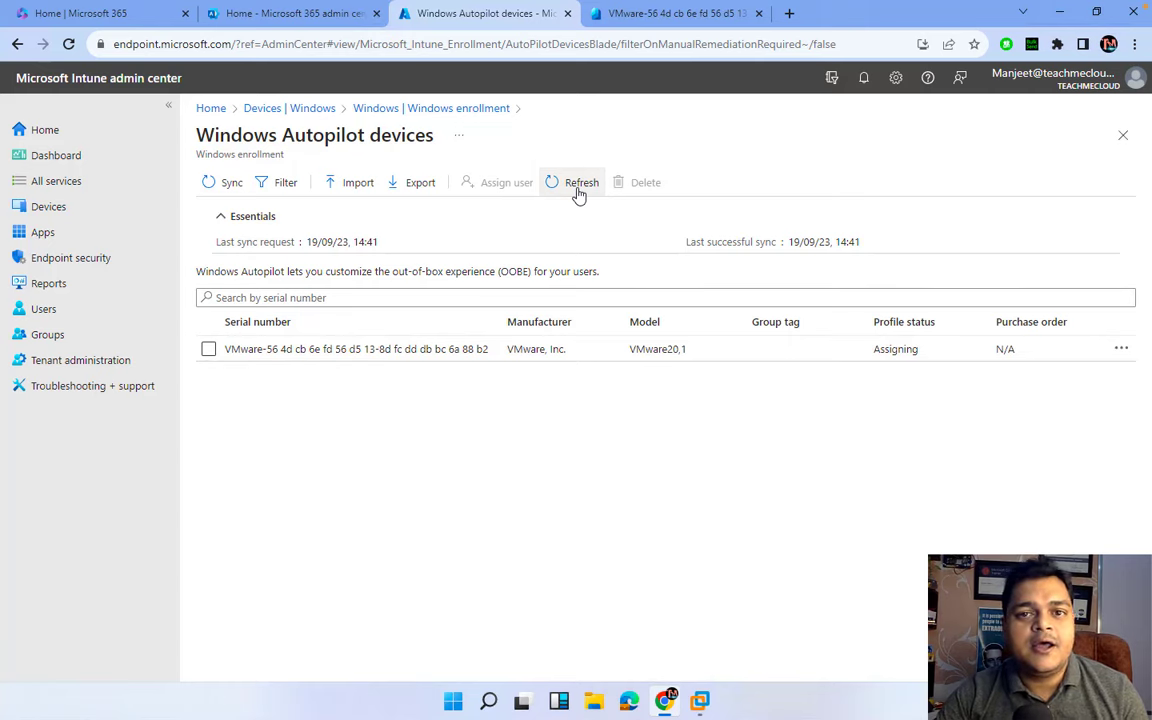
- Switch to the Windows 10 x64 virtual machine, close File Explorer, and open the Reset this PC recovery settings
mouse_move(701, 695)
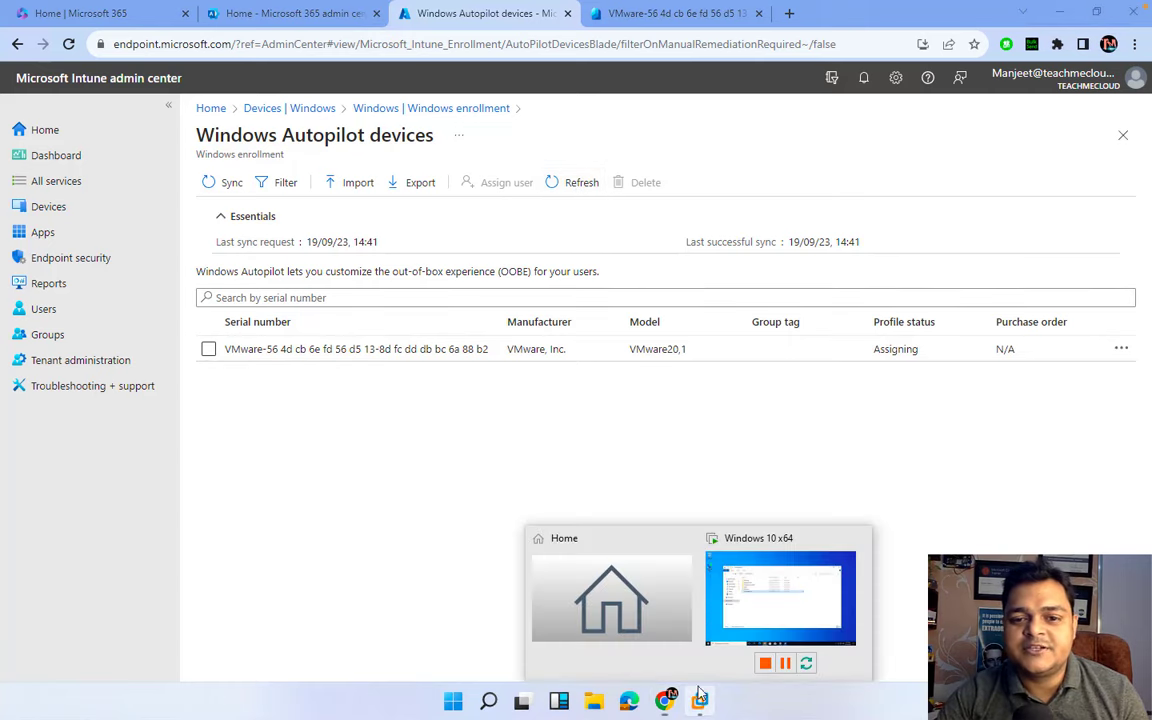
click(780, 598)
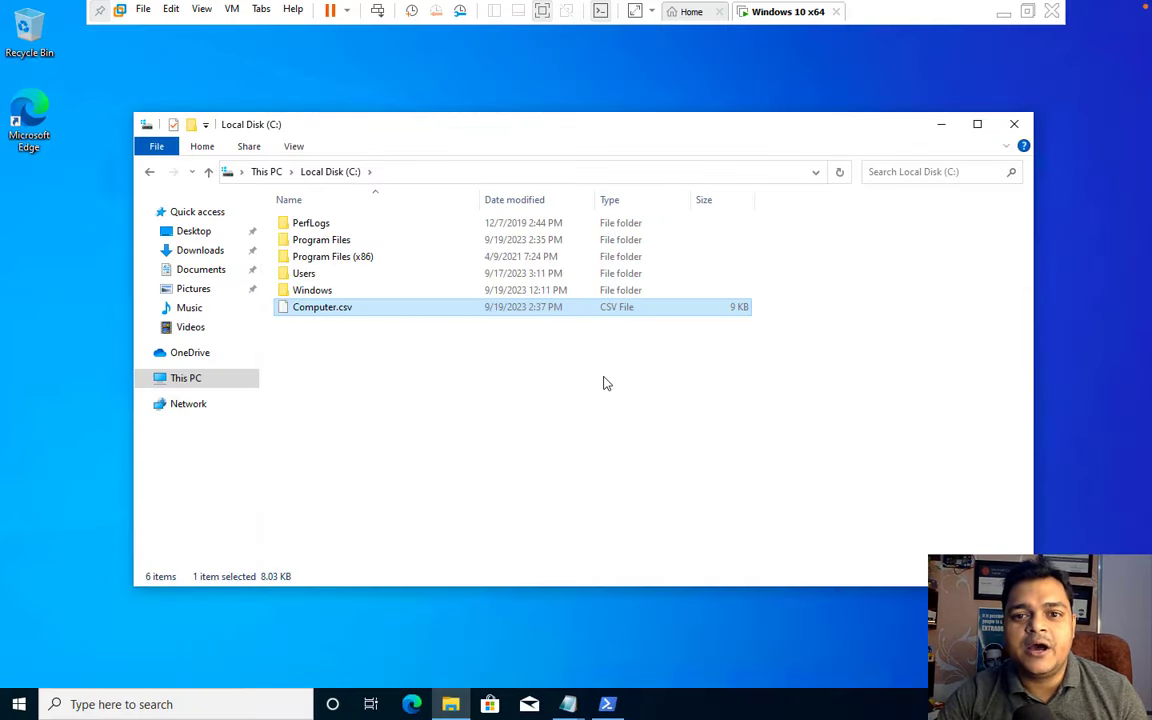
click(1014, 125)
click(110, 704)
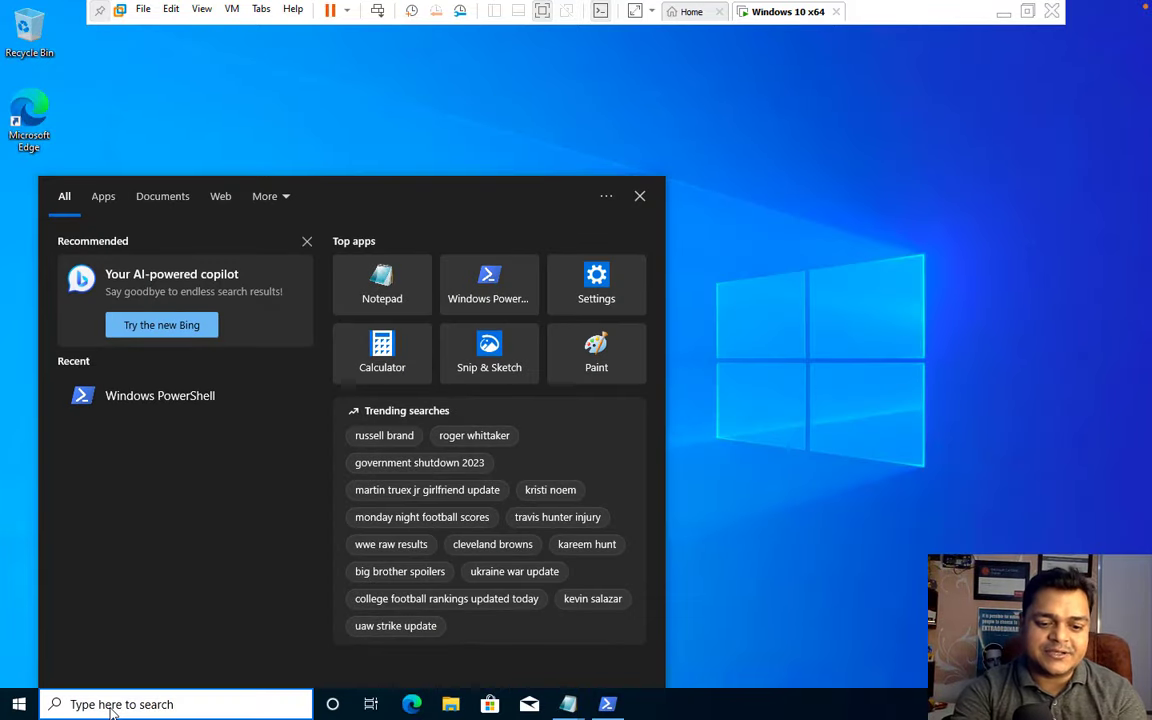
text(rese)
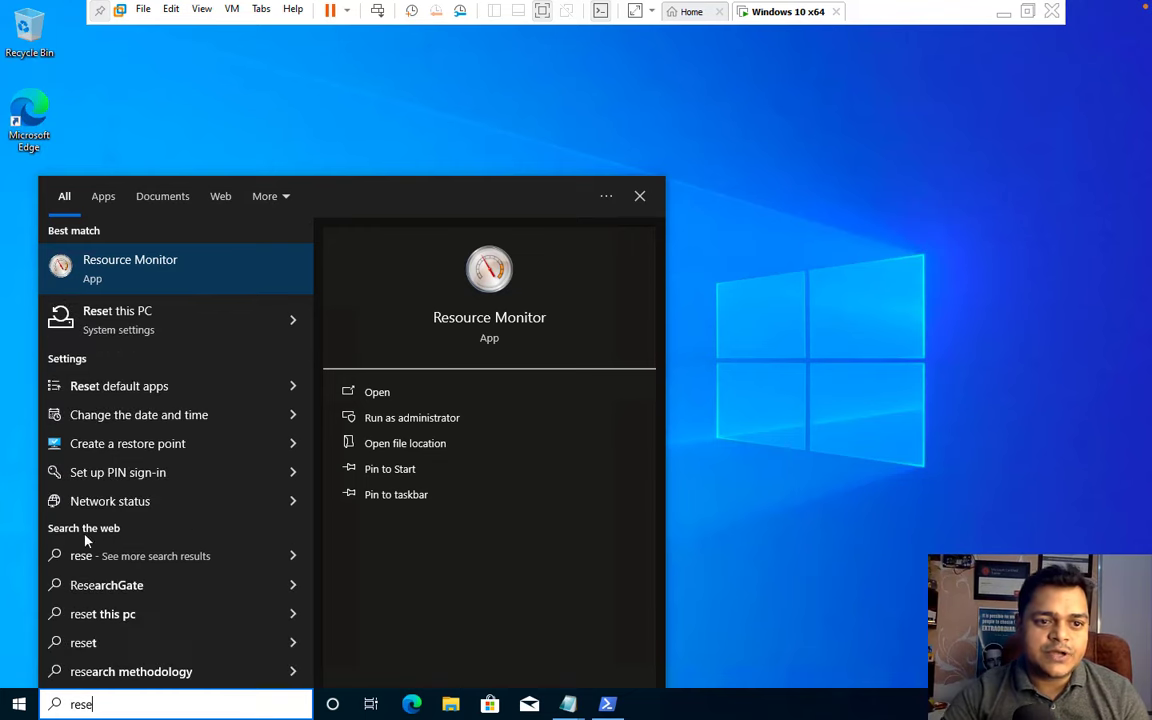
click(144, 315)
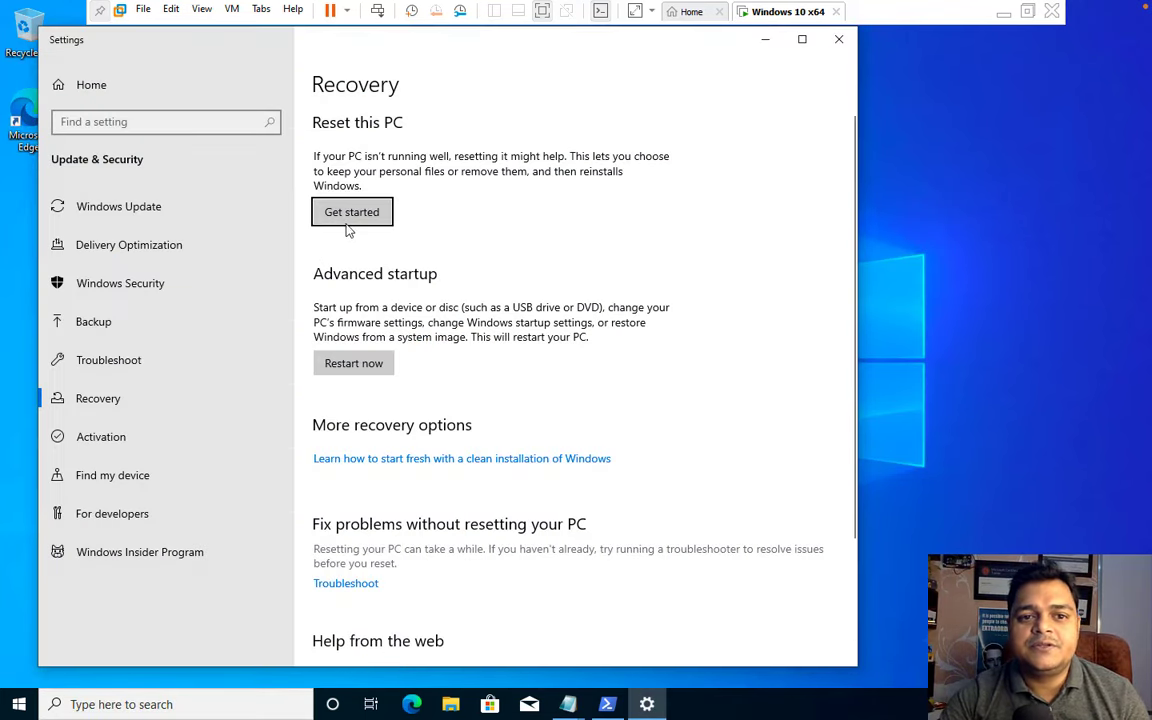
- Reset the virtual machine with Remove everything and Local reinstall, accepting the current additional settings
click(348, 215)
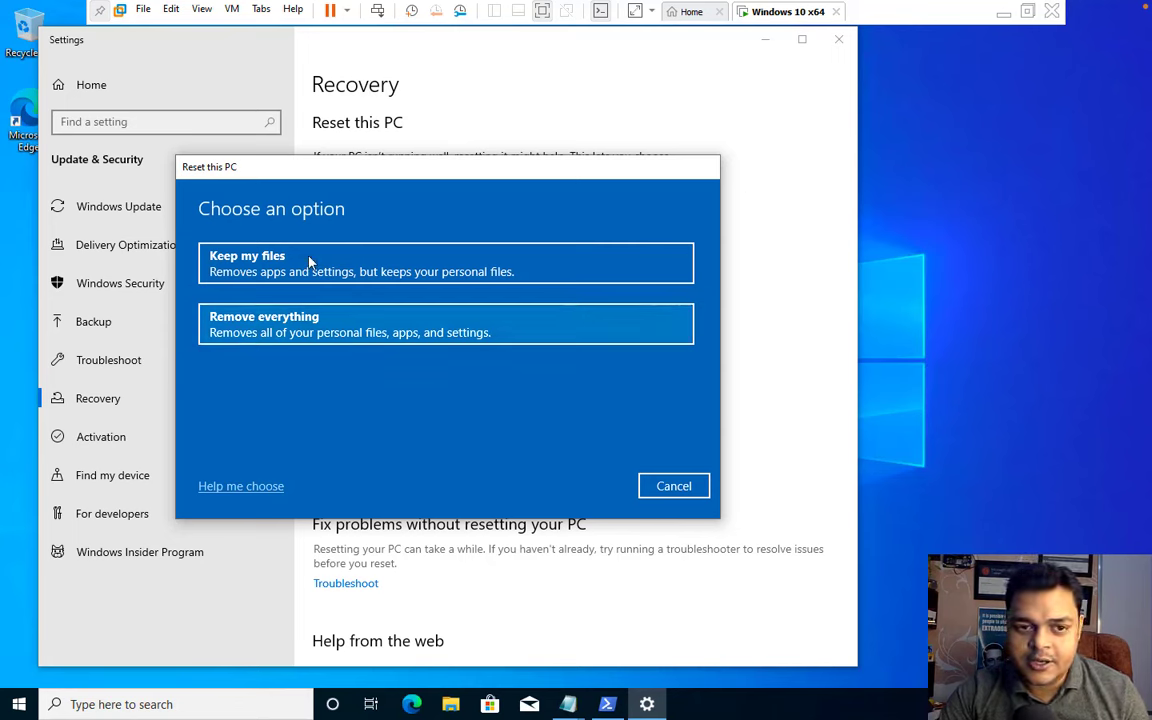
click(250, 327)
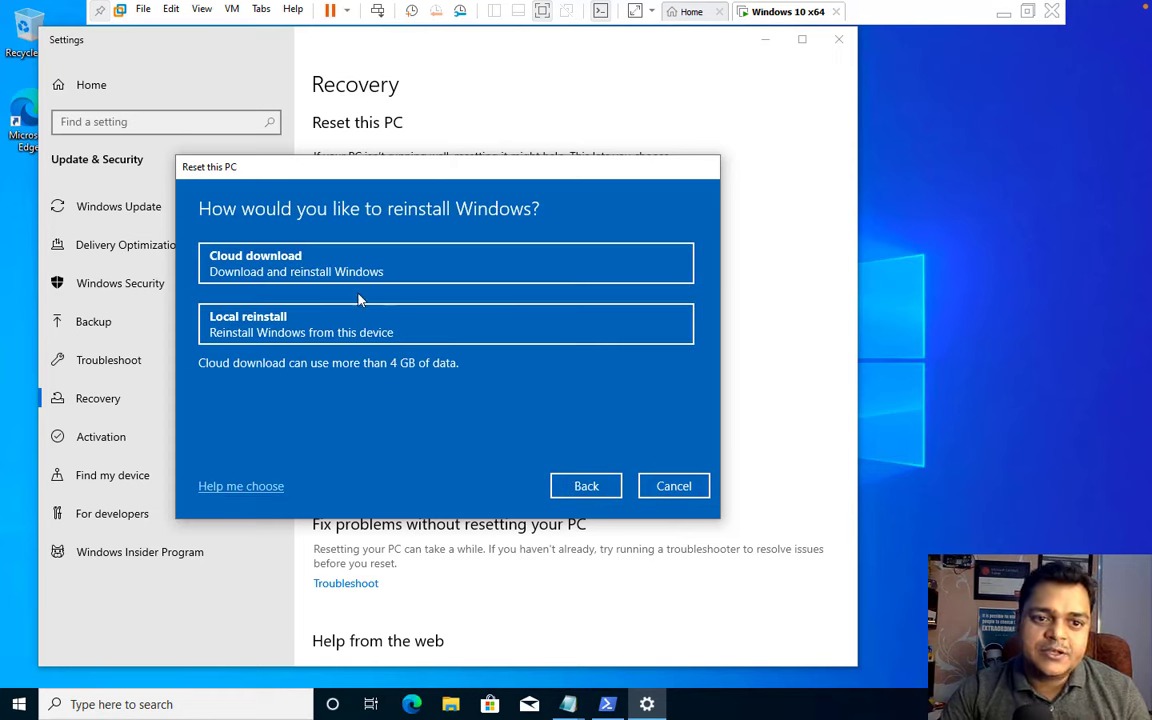
click(250, 330)
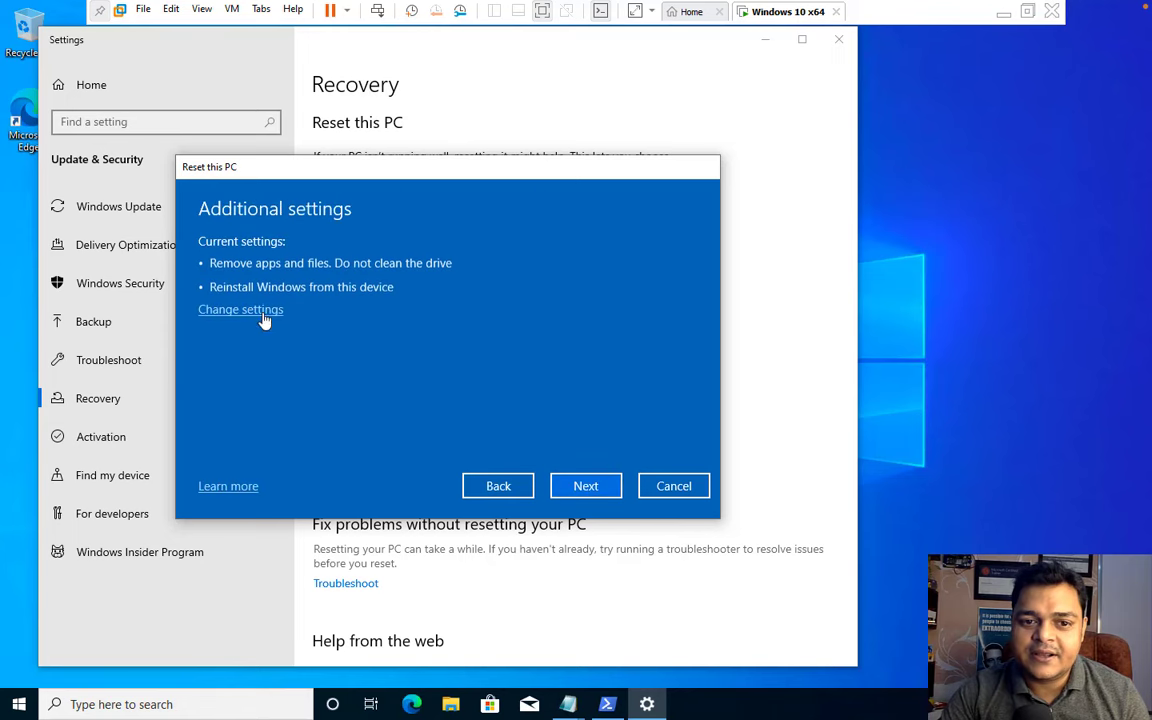
click(584, 489)
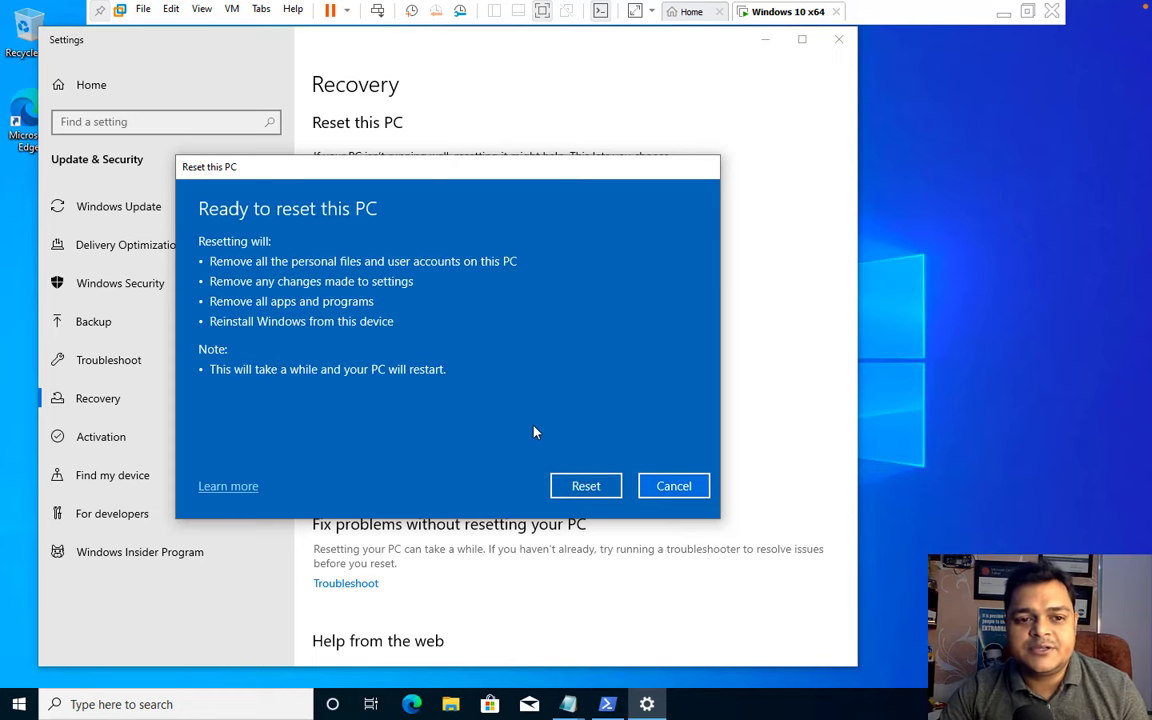
click(584, 487)
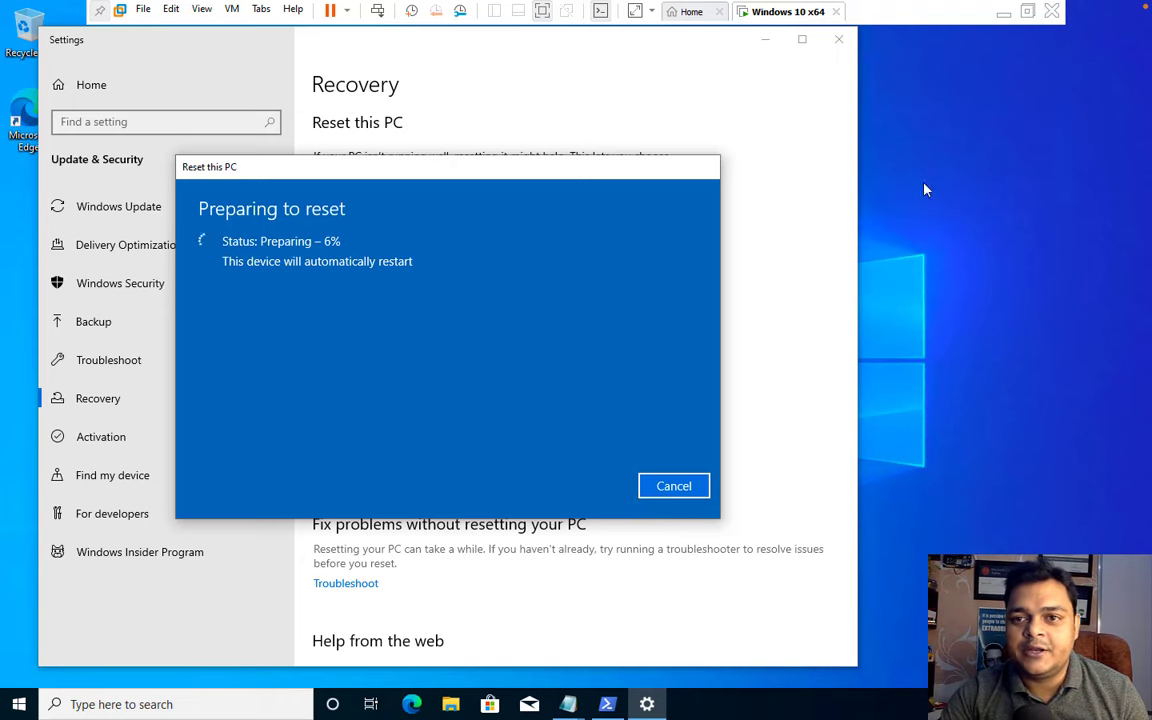
- Minimize the virtual machine, check the device's properties in Microsoft Entra, and open the Devices overview in Intune
click(1003, 13)
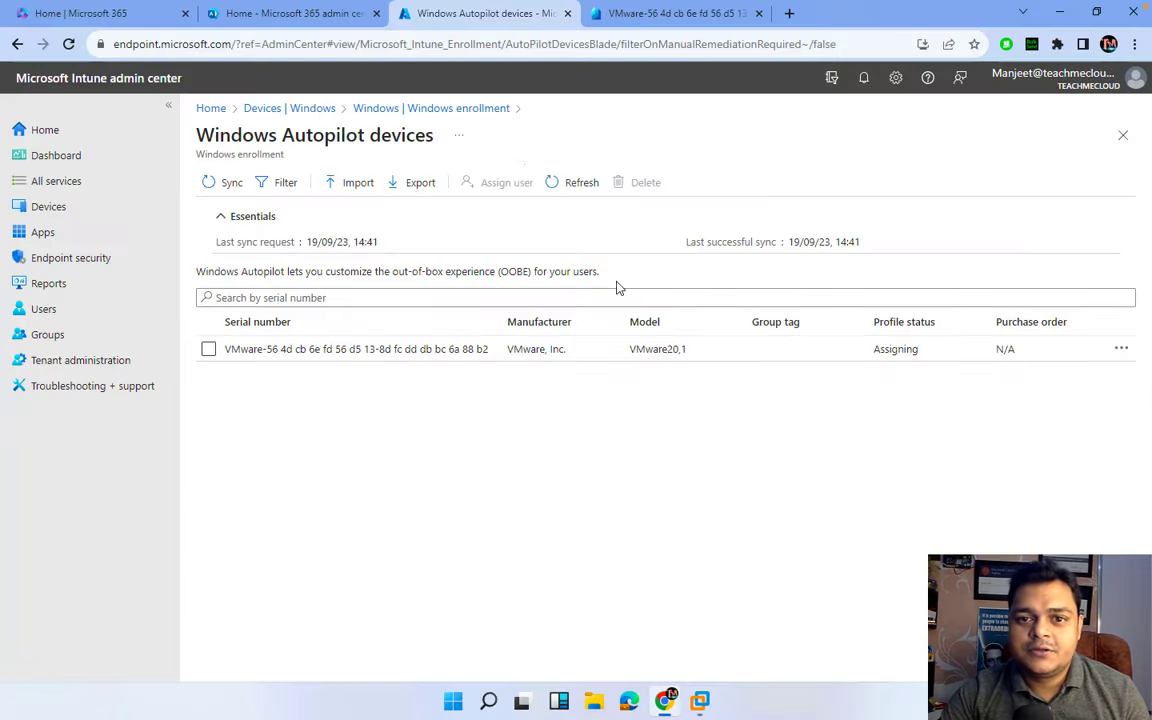
click(655, 16)
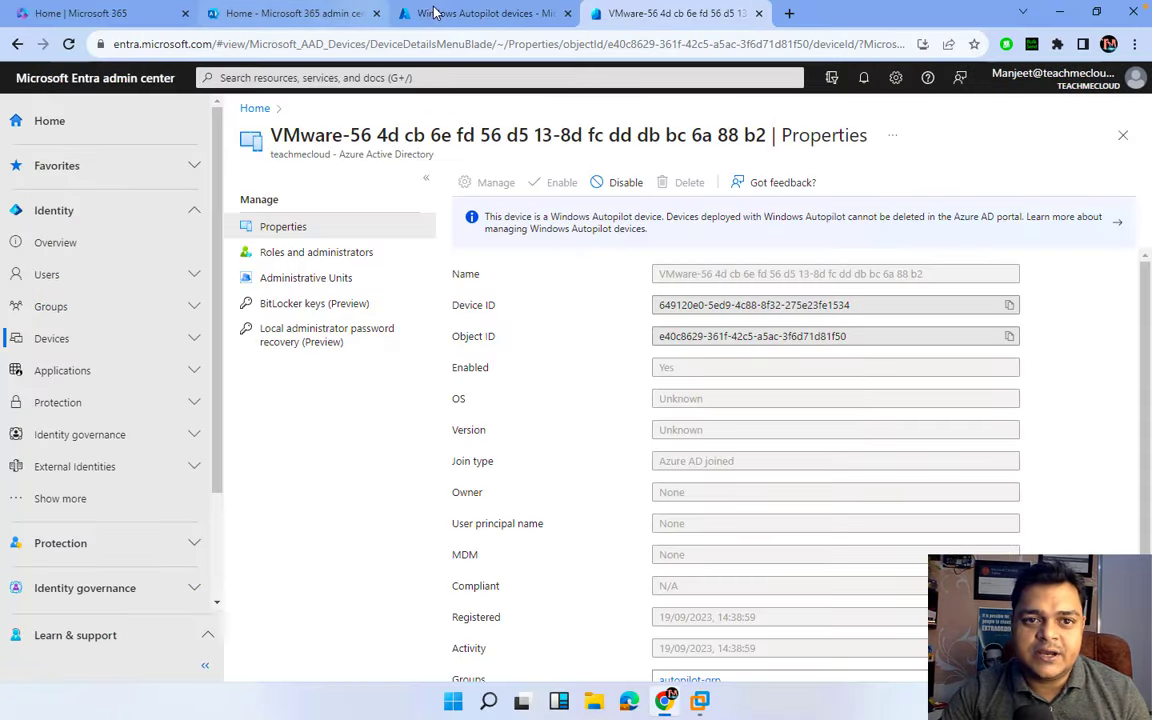
click(470, 13)
click(56, 212)
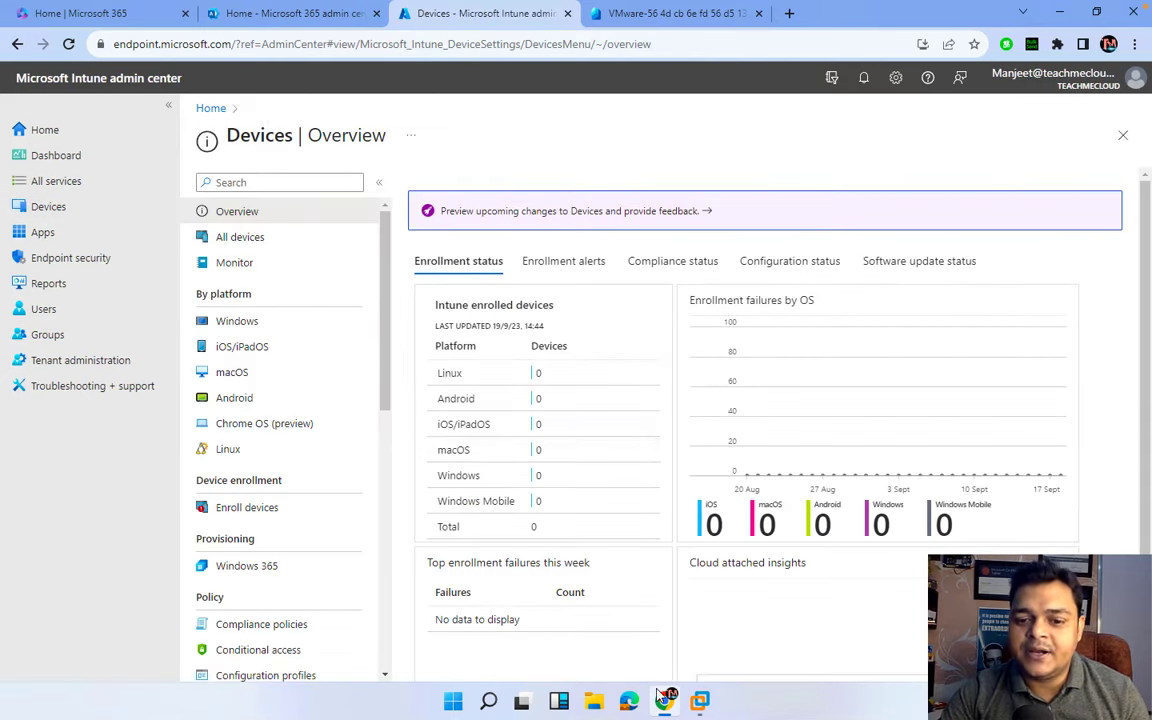
- Return to the Windows 10 x64 virtual machine to follow the reset through to Windows setup
click(704, 706)
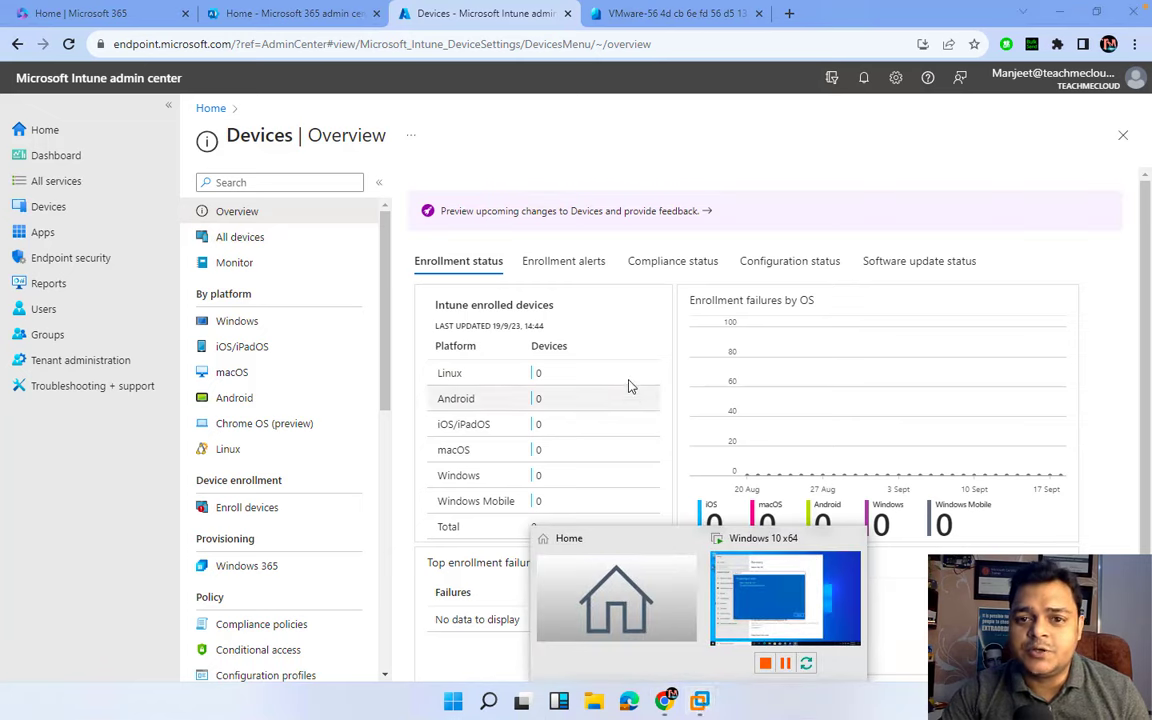
click(545, 378)
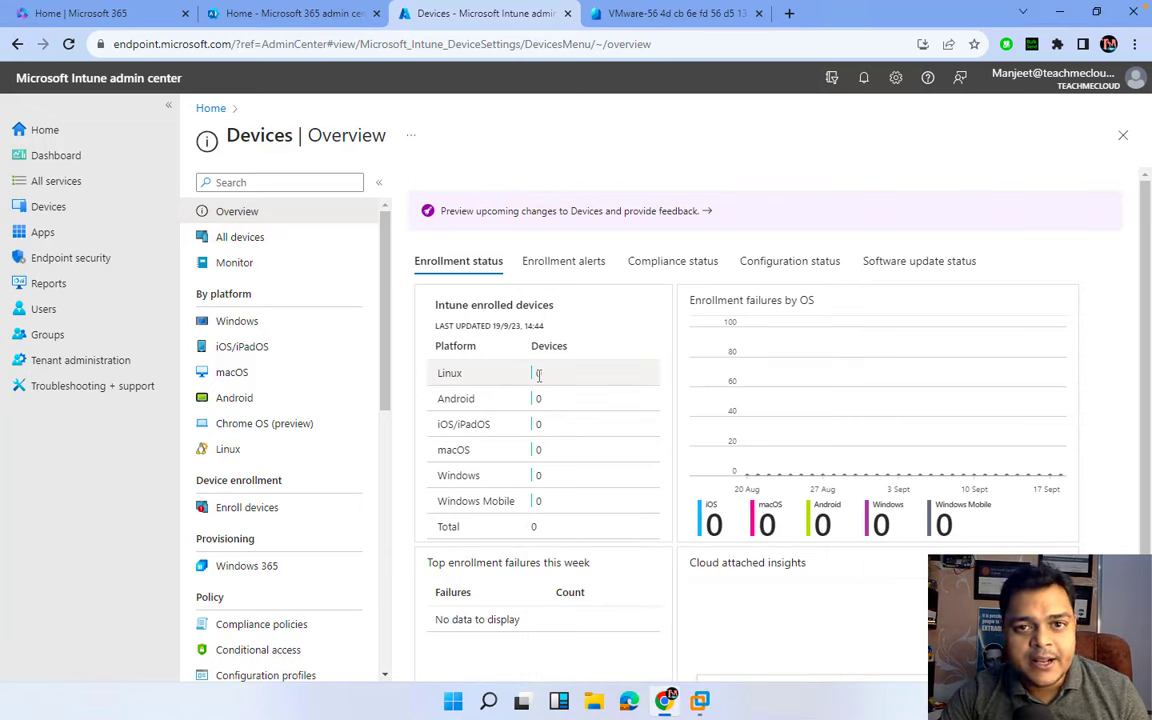
click(700, 701)
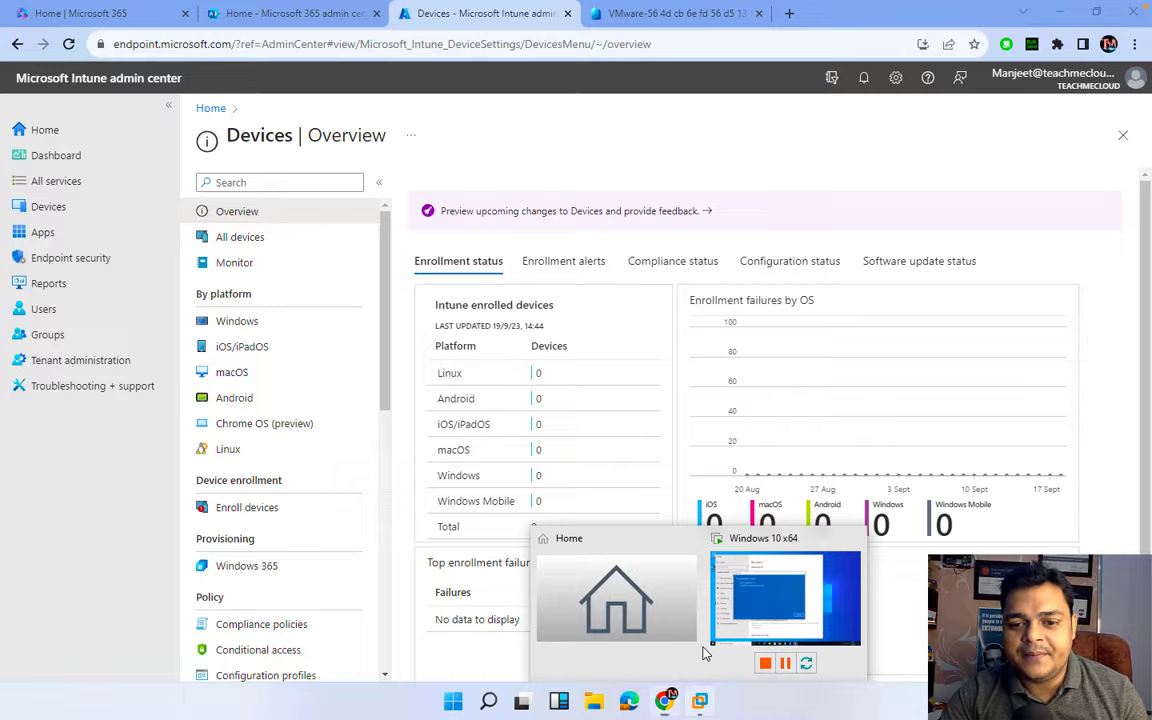
click(754, 603)
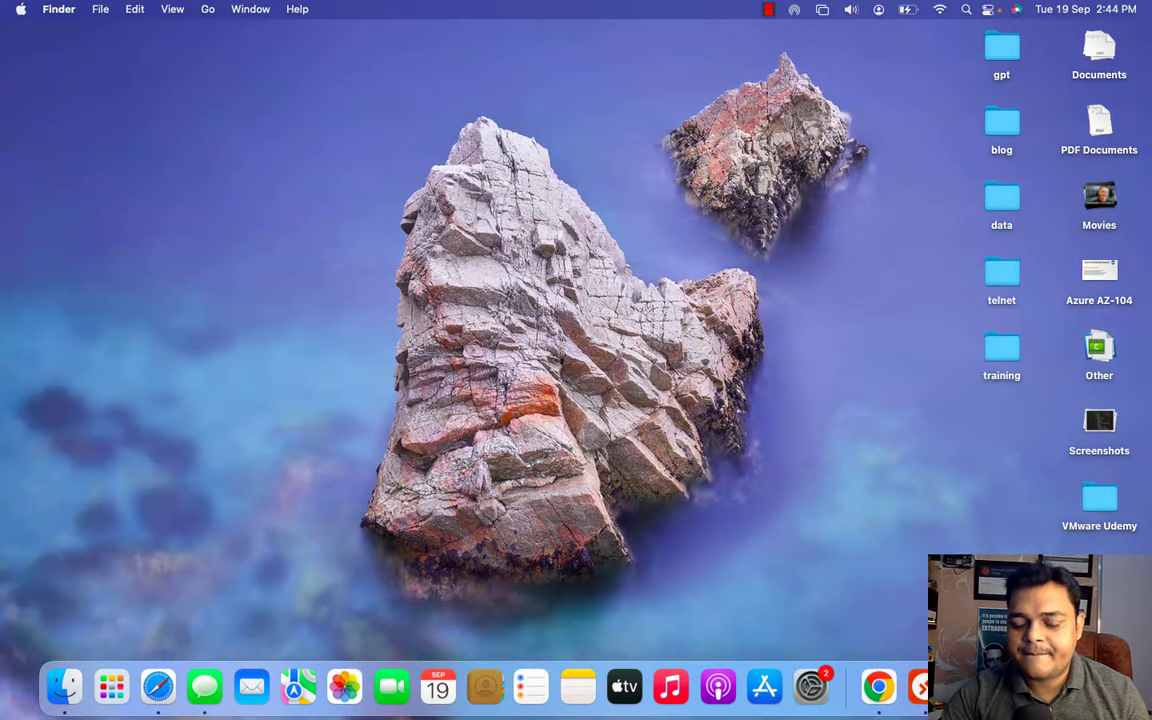
right_click(918, 687)
click(975, 510)
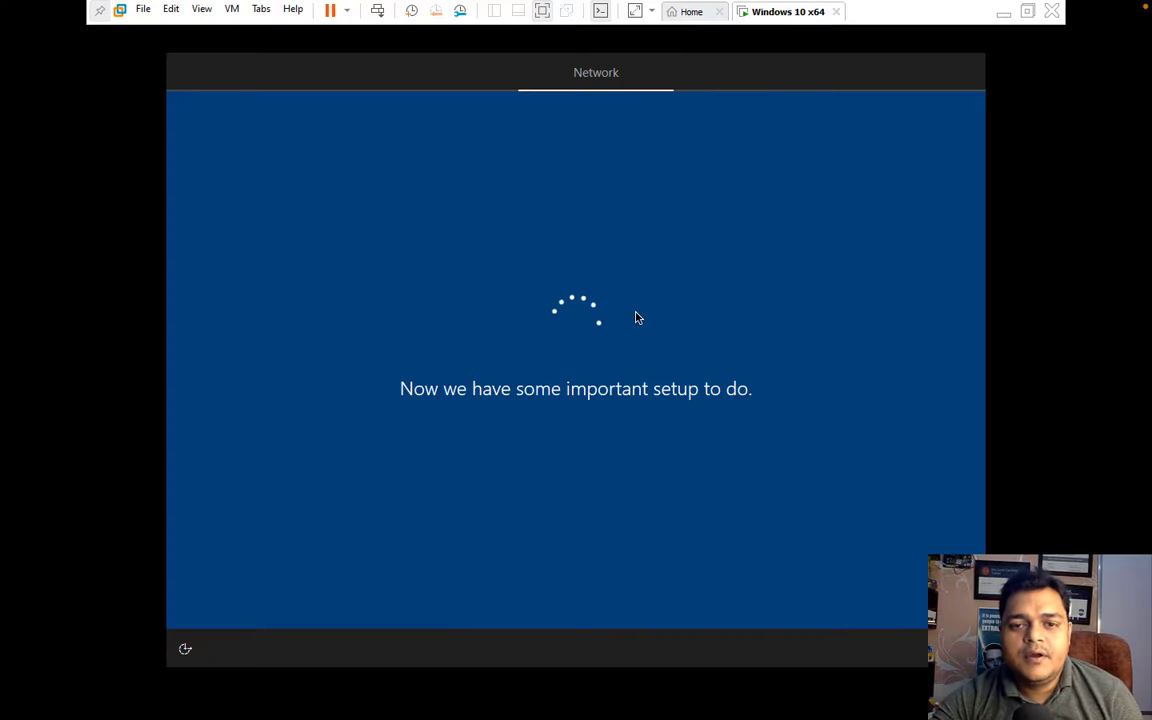